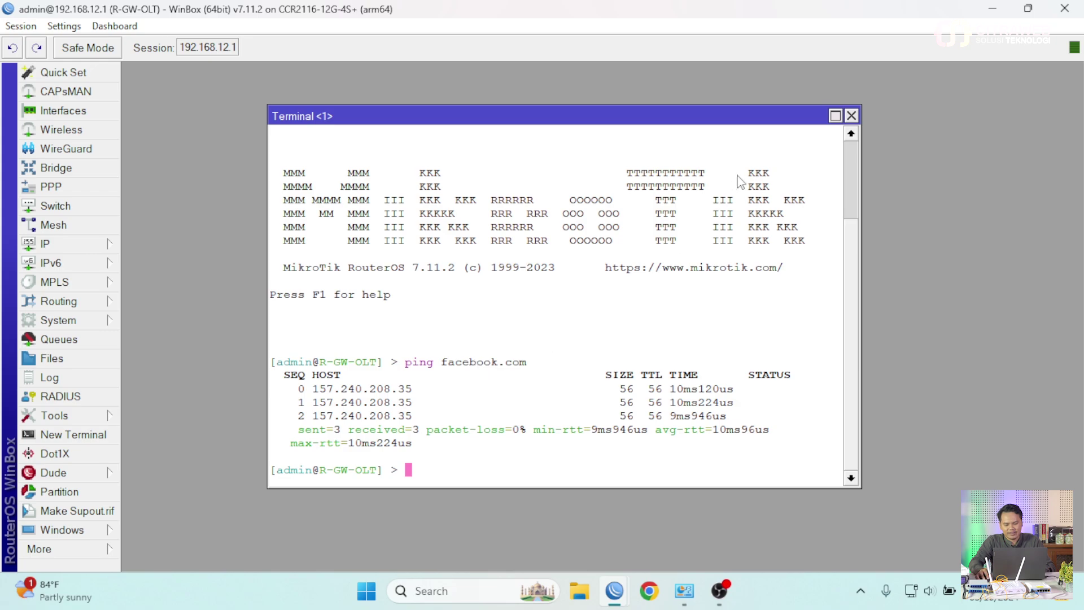
- Close the WinBox terminal and show the maximized Interface List on its VLAN tab
left_click(851, 116)
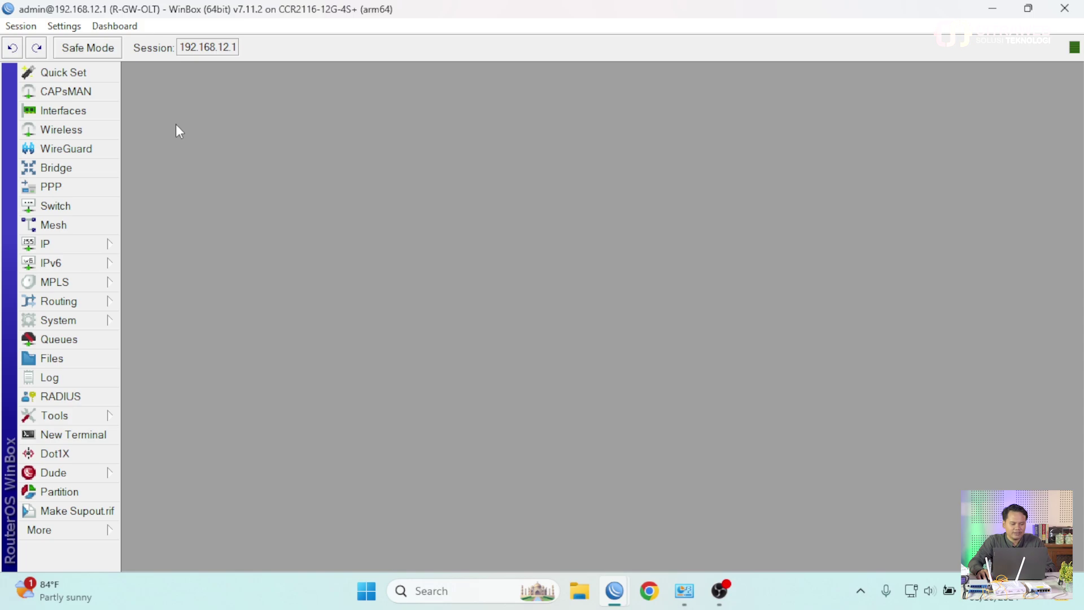
left_click(102, 111)
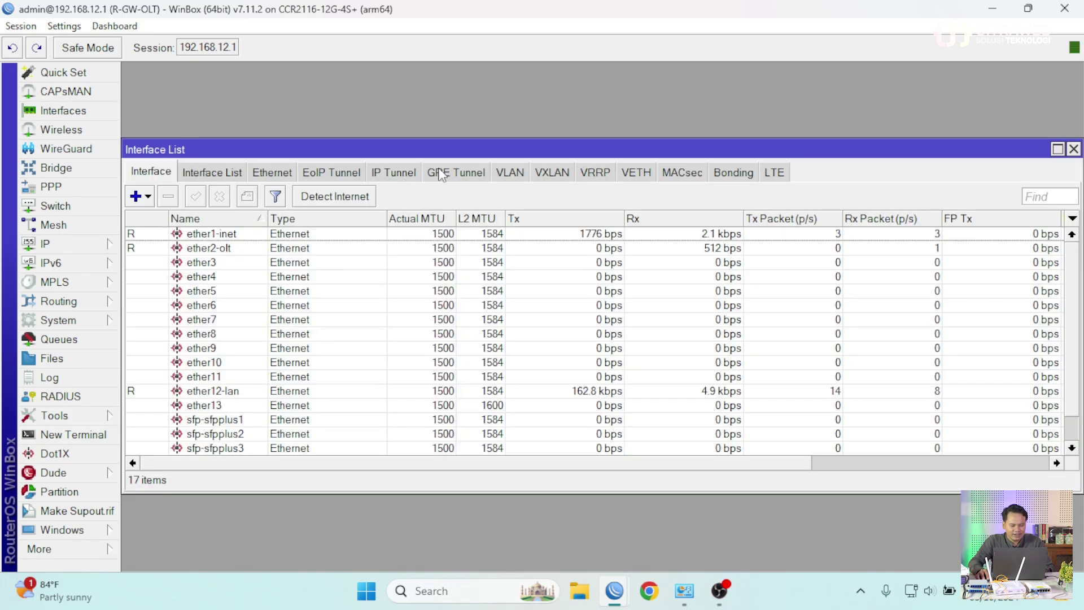
left_click(1058, 149)
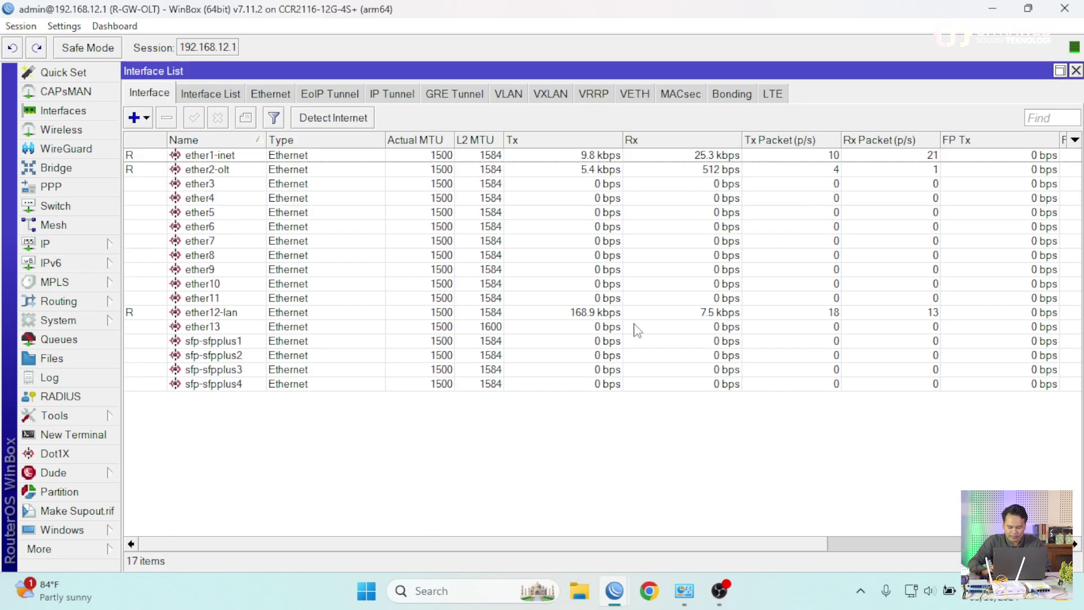
key("ctrl+plus")
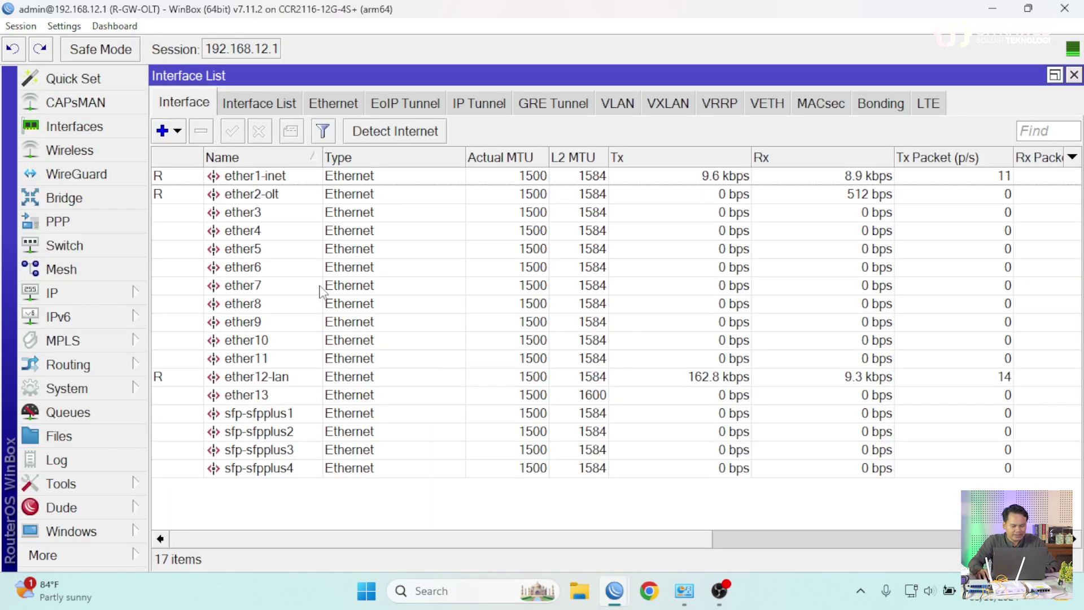
left_click(609, 104)
- Add VLAN vlan10-mgmt with VLAN ID 10 on ether2-olt
left_click(162, 130)
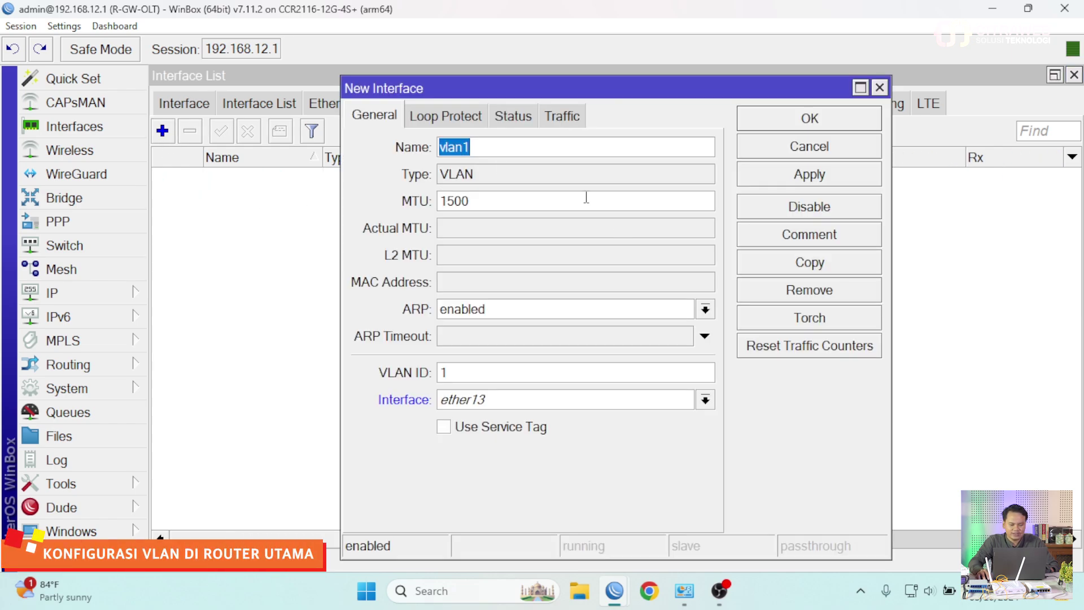
left_click(489, 149)
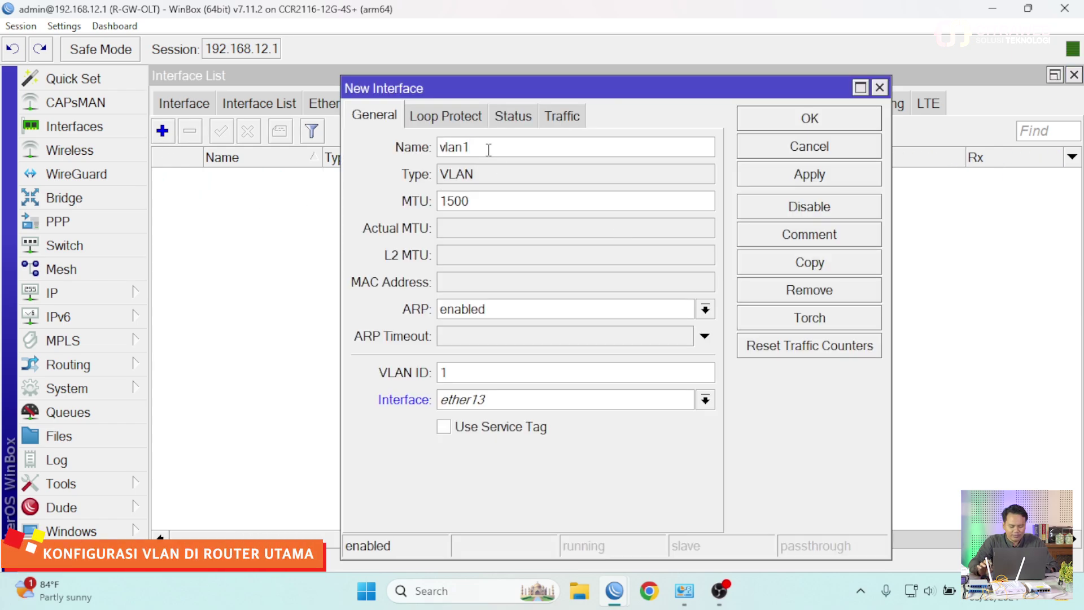
type("10")
key("BackSpace")
key("BackSpace")
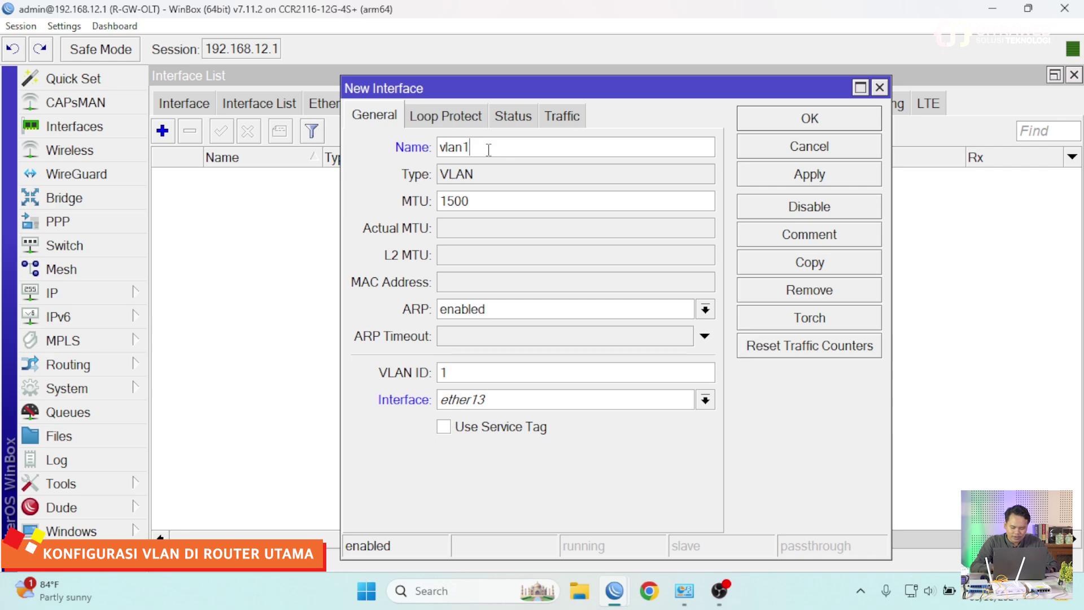
type("0-mgmt")
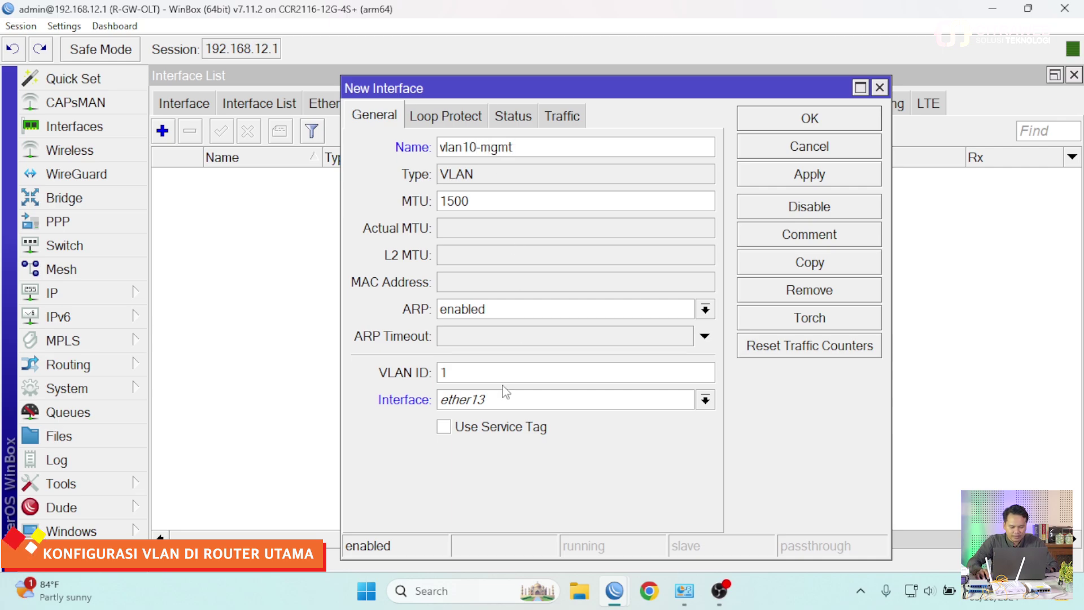
left_click(480, 375)
type("0")
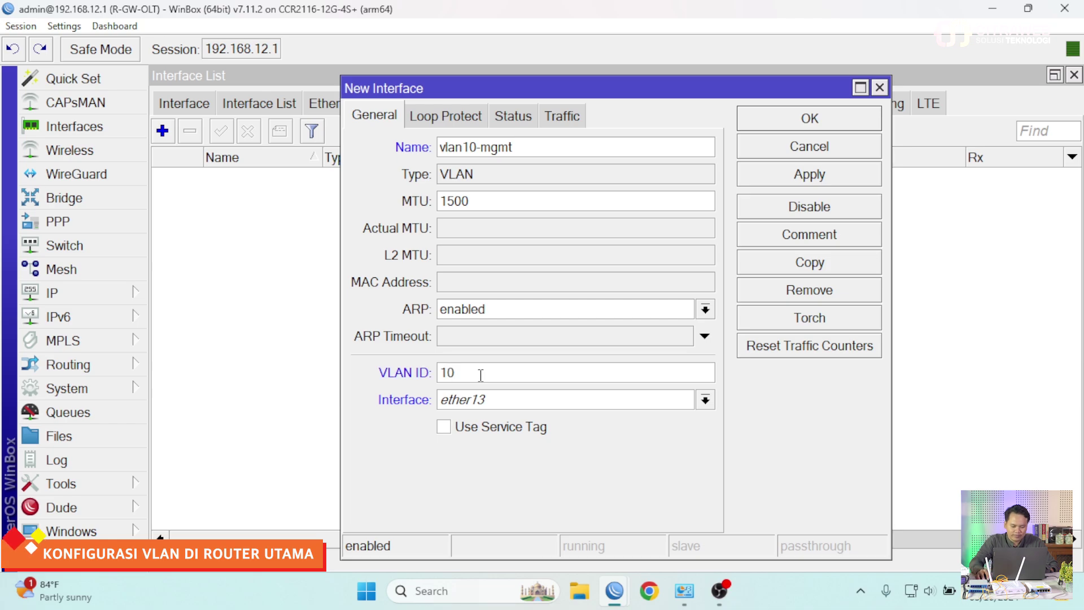
left_click(484, 402)
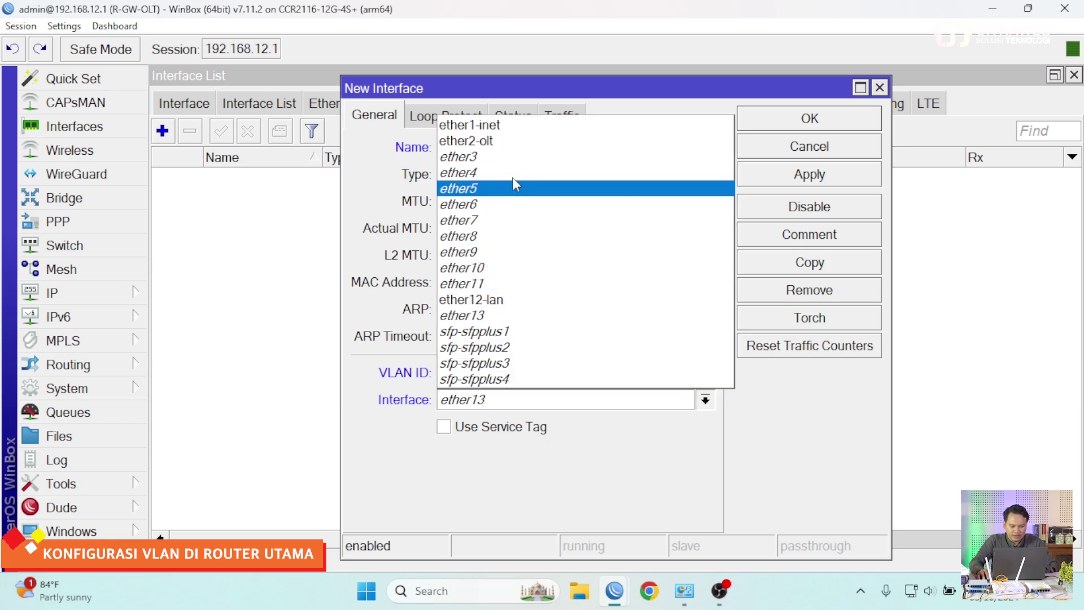
left_click(504, 141)
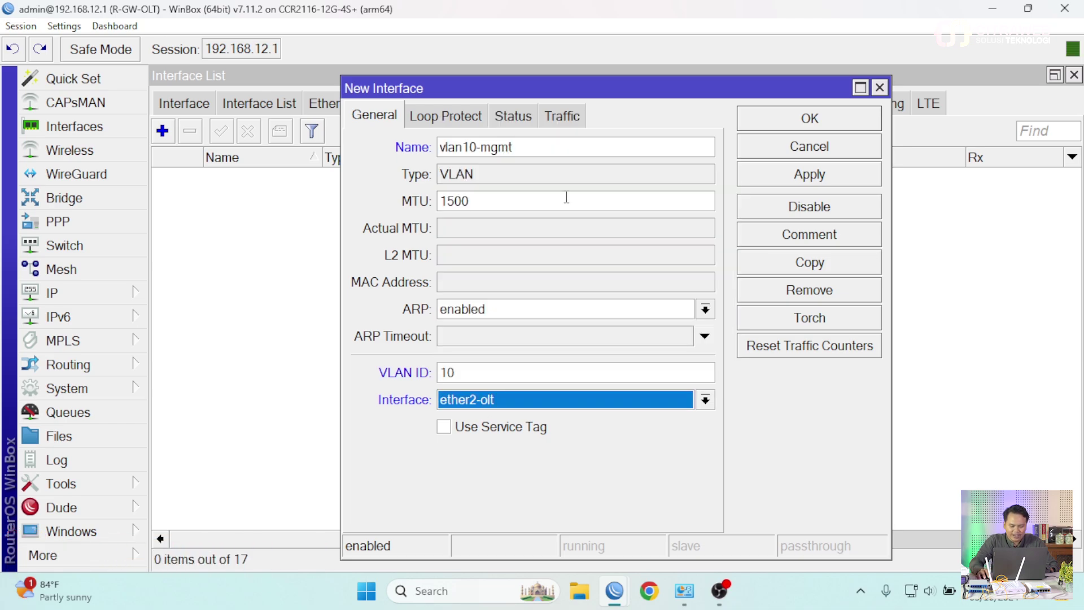
left_click(796, 129)
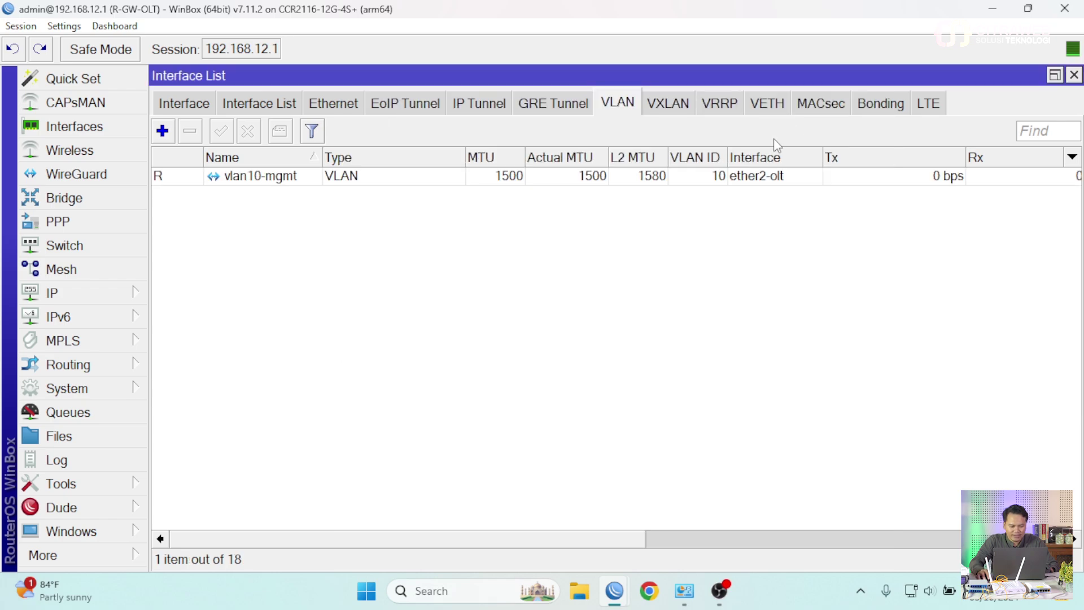
- Add VLAN vlan11-pppoe with VLAN ID 11 on ether2-olt
left_click(163, 131)
left_click(500, 148)
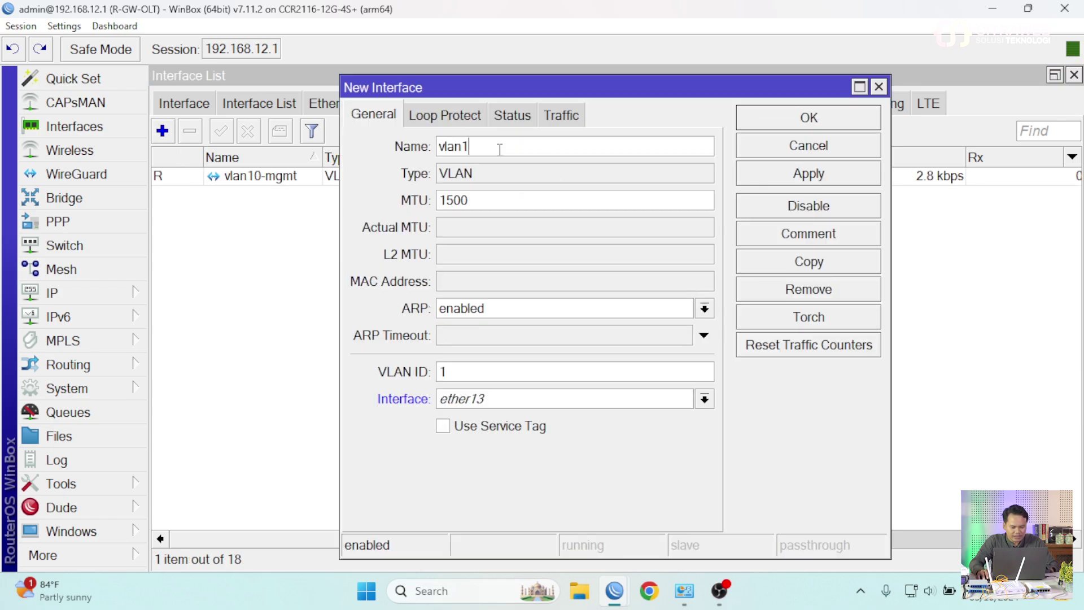
type("1-pp")
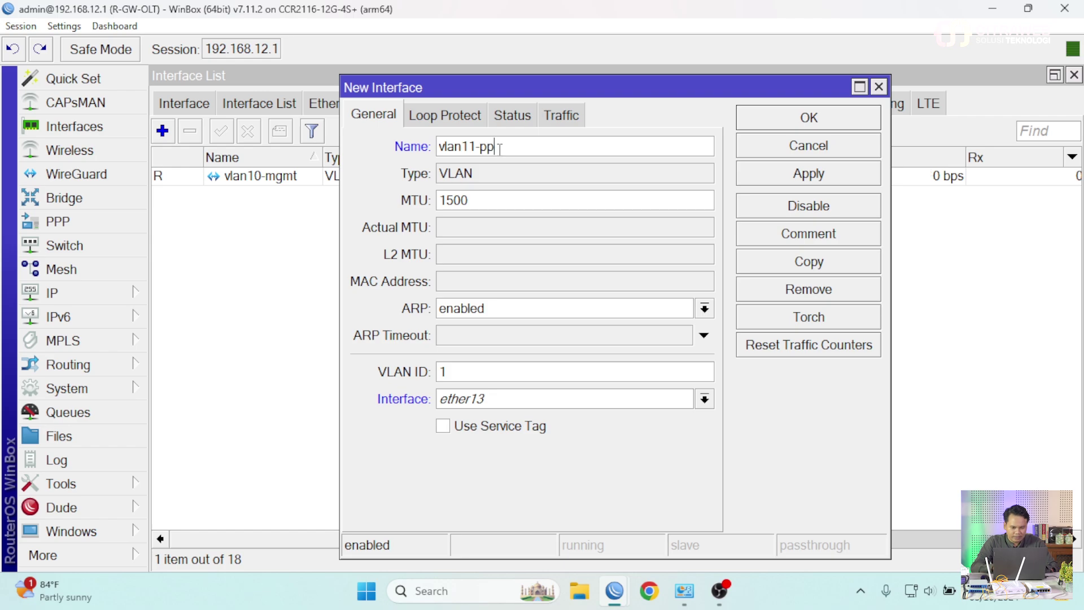
type("poe")
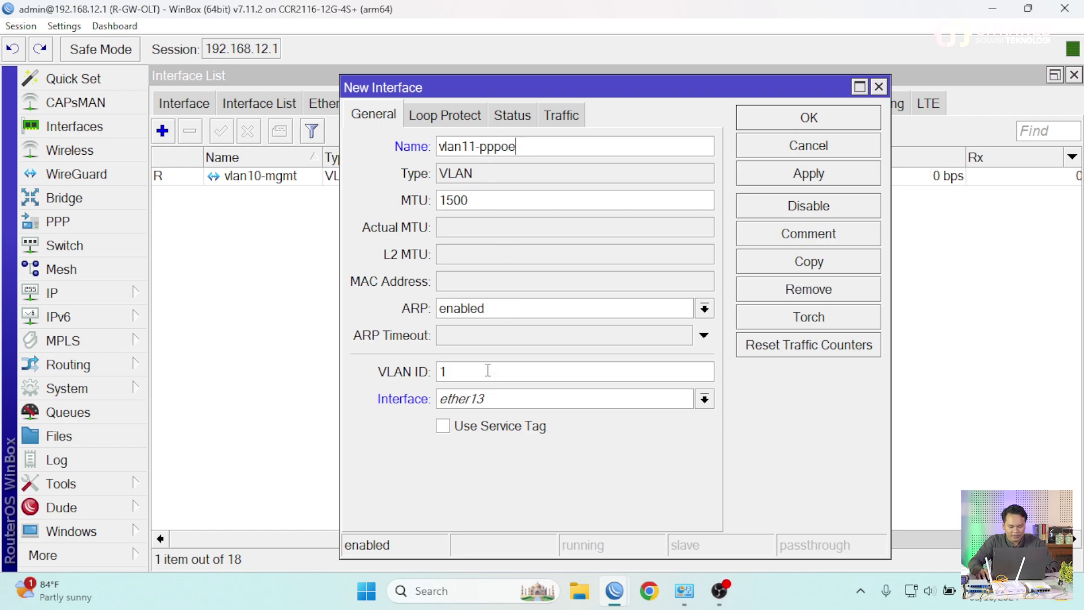
left_click(504, 397)
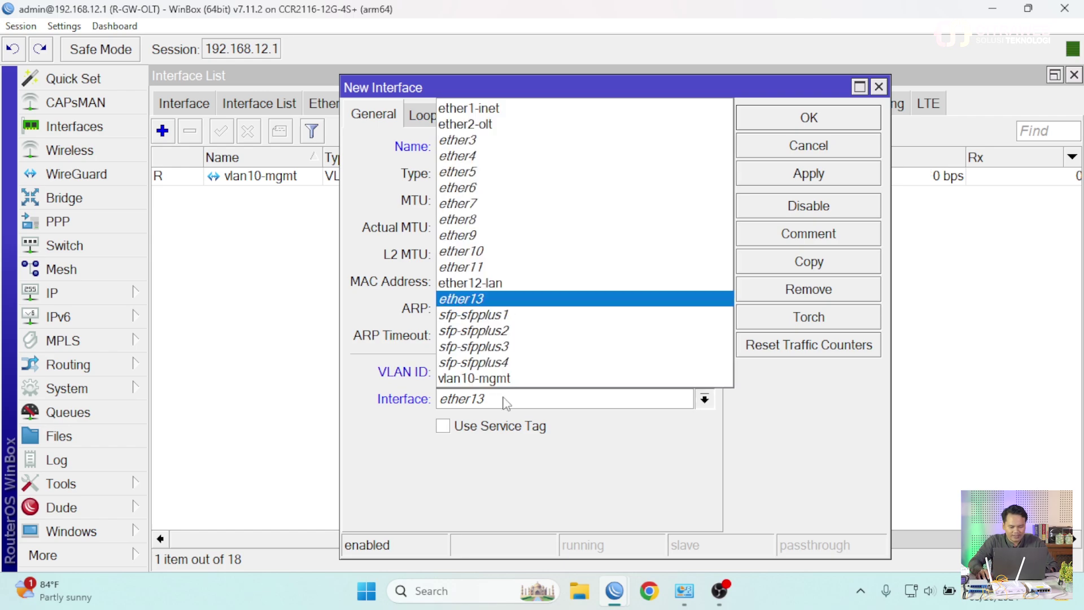
left_click(502, 124)
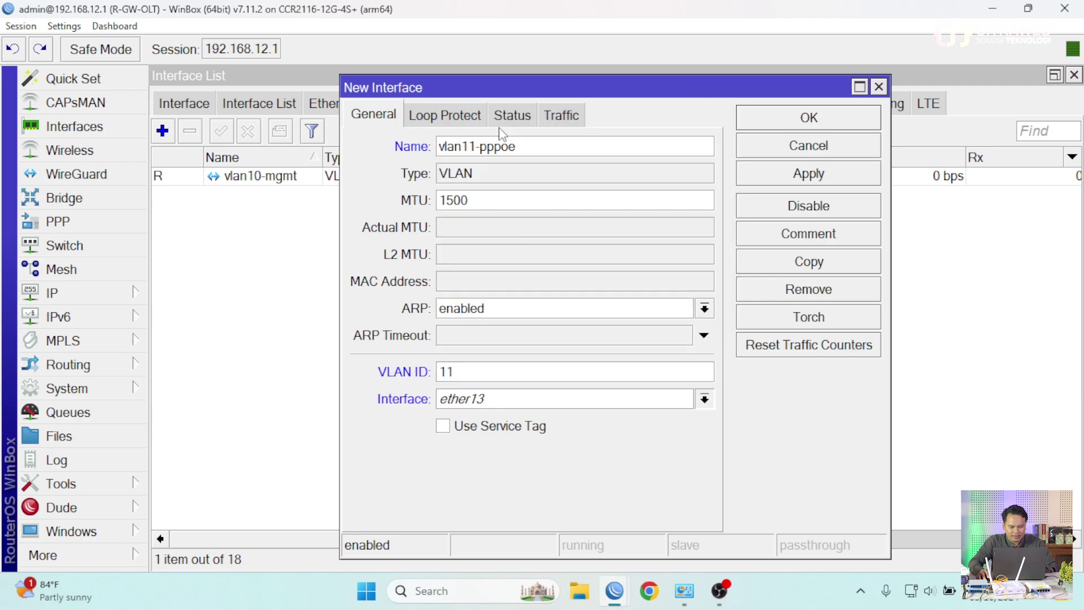
left_click(790, 122)
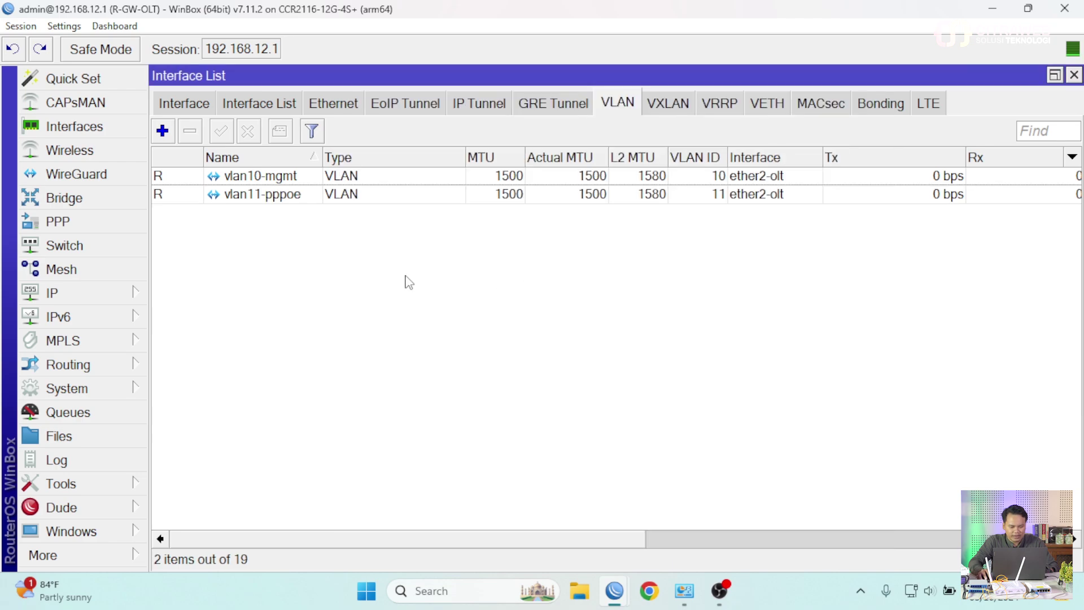
- Add VLAN vlan12-dhcp with VLAN ID 12 on ether2-olt
left_click(169, 131)
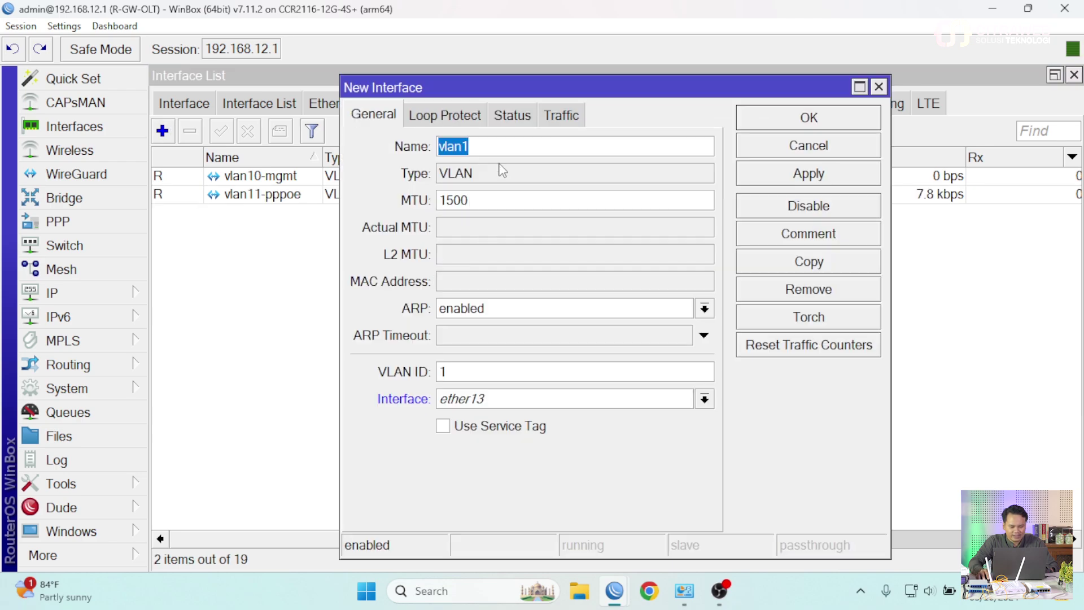
left_click(492, 149)
type("2")
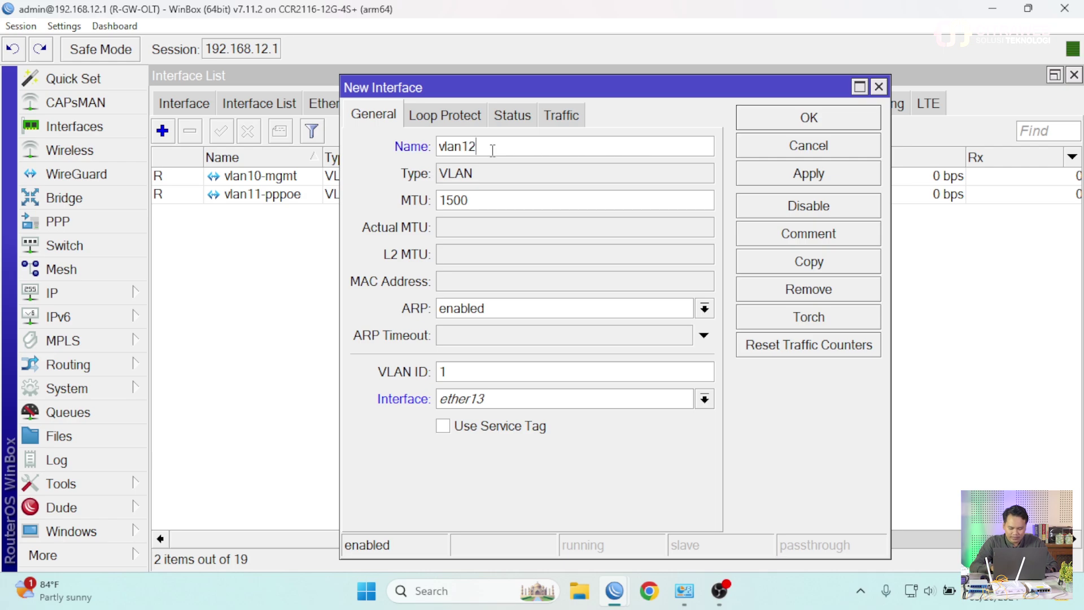
type("-dhcp")
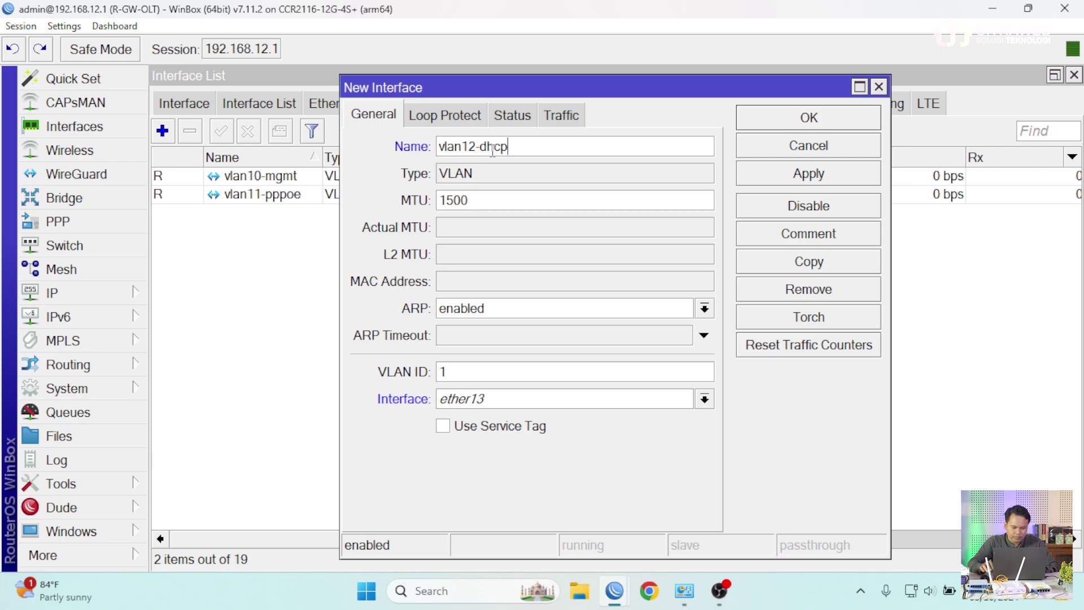
left_click(461, 371)
type("1")
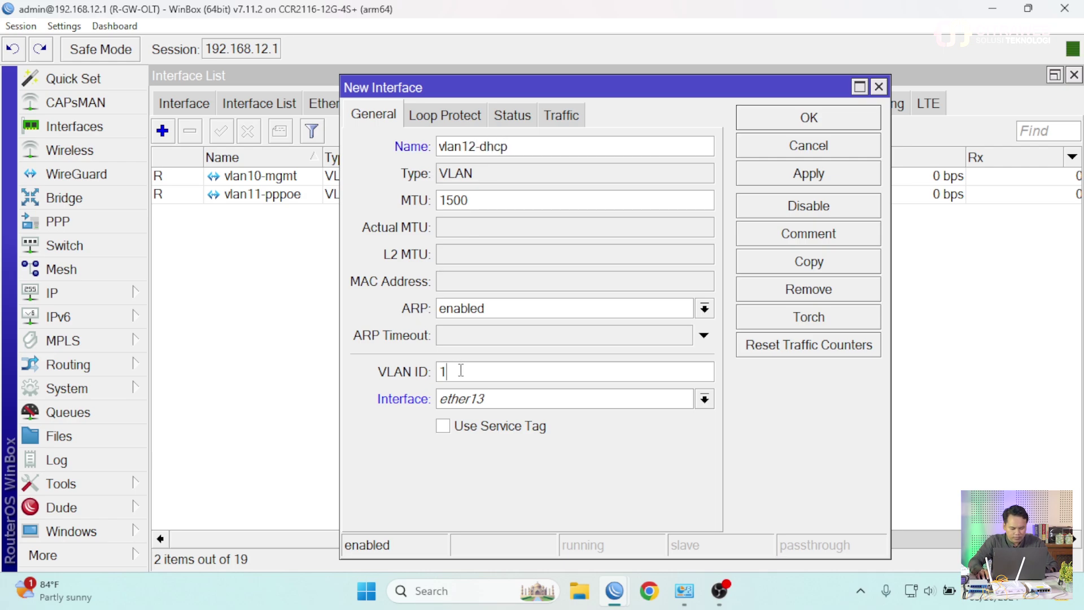
type("2")
left_click(479, 406)
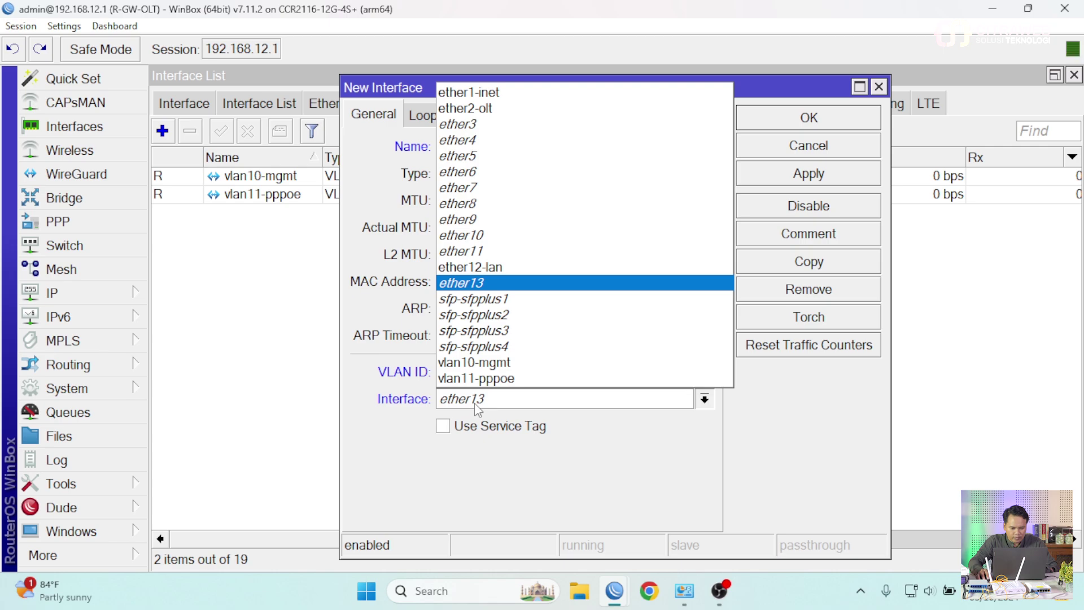
left_click(495, 110)
left_click(770, 125)
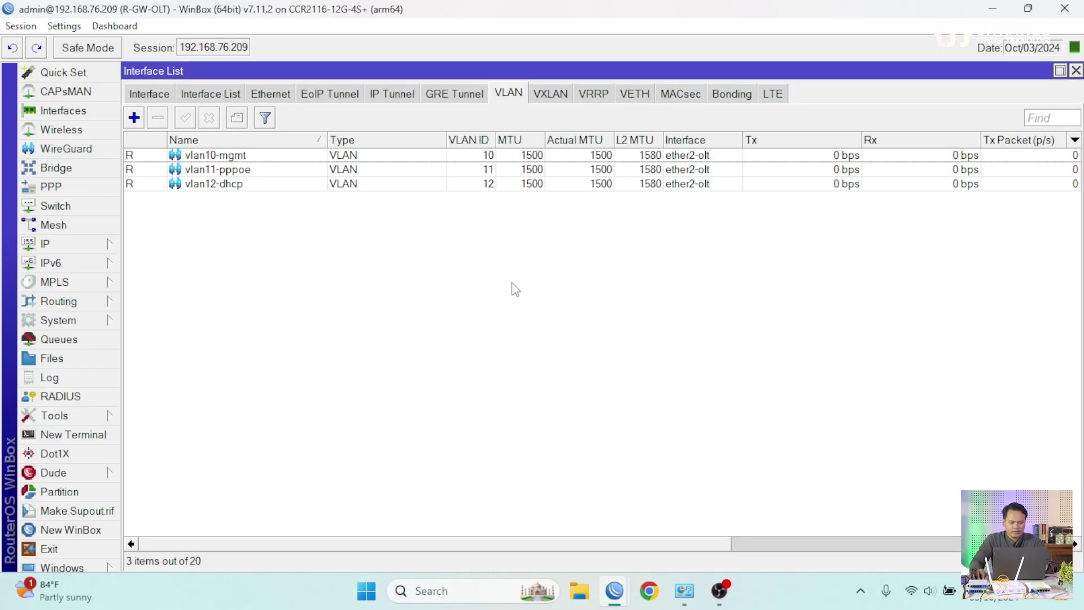
left_click(160, 100)
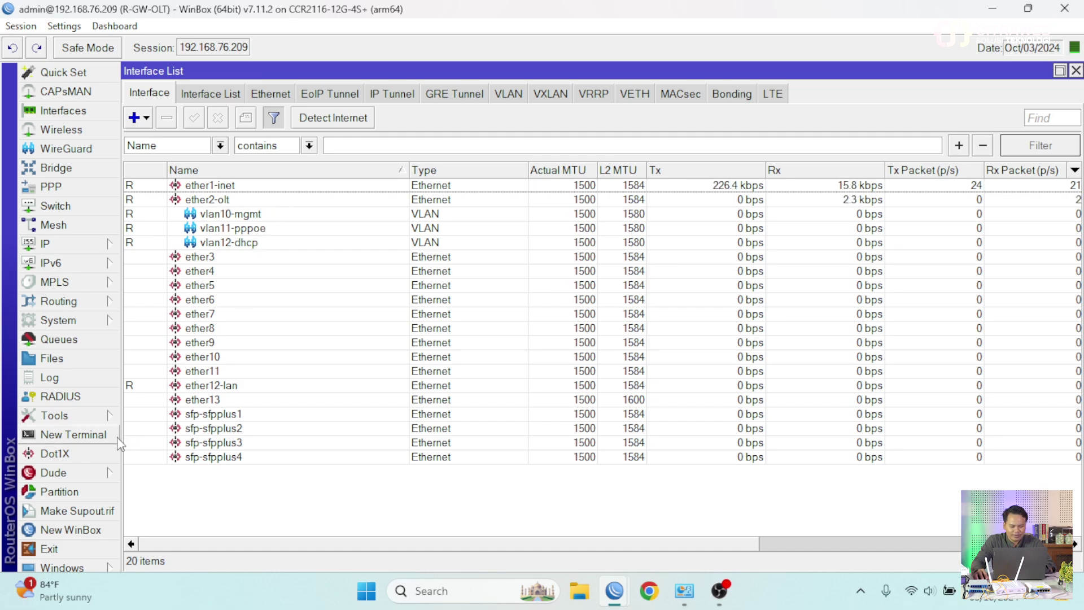
left_click(73, 434)
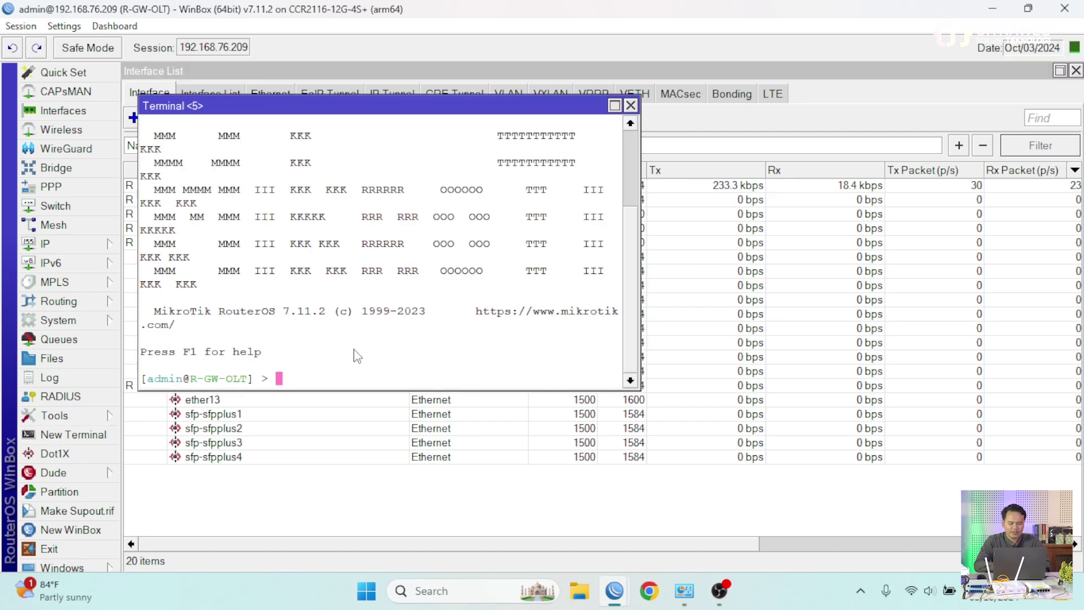
type("ping ")
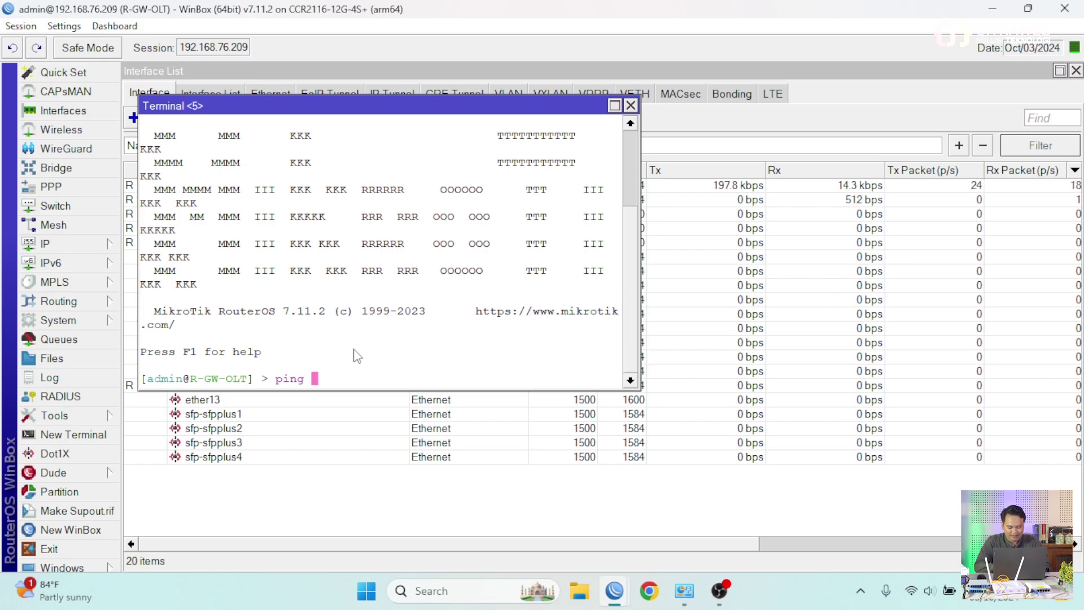
type("facebook.com")
key("Return")
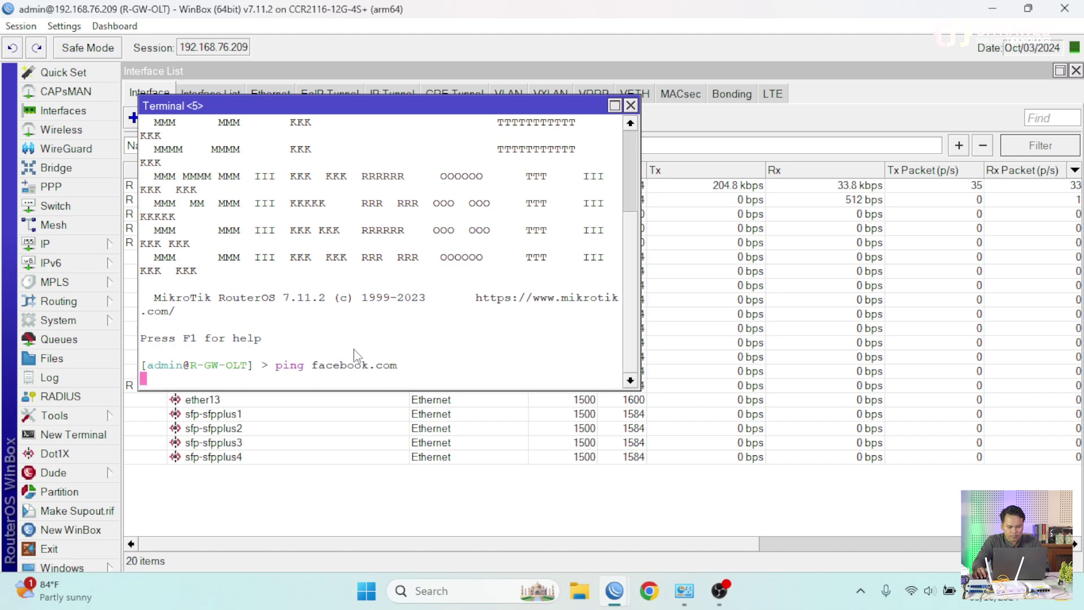
left_click(630, 106)
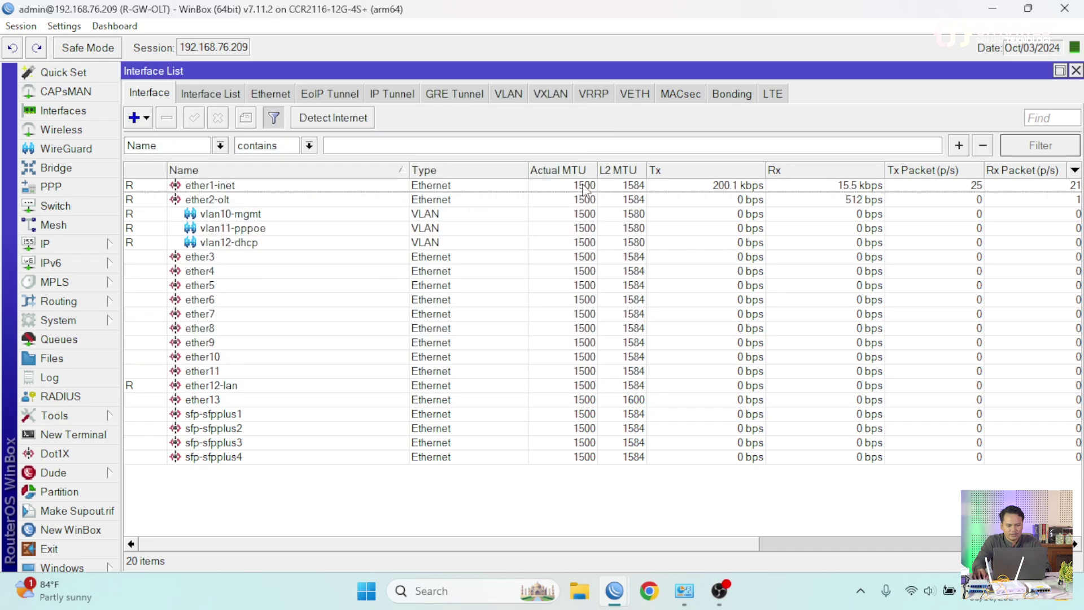
left_click(509, 94)
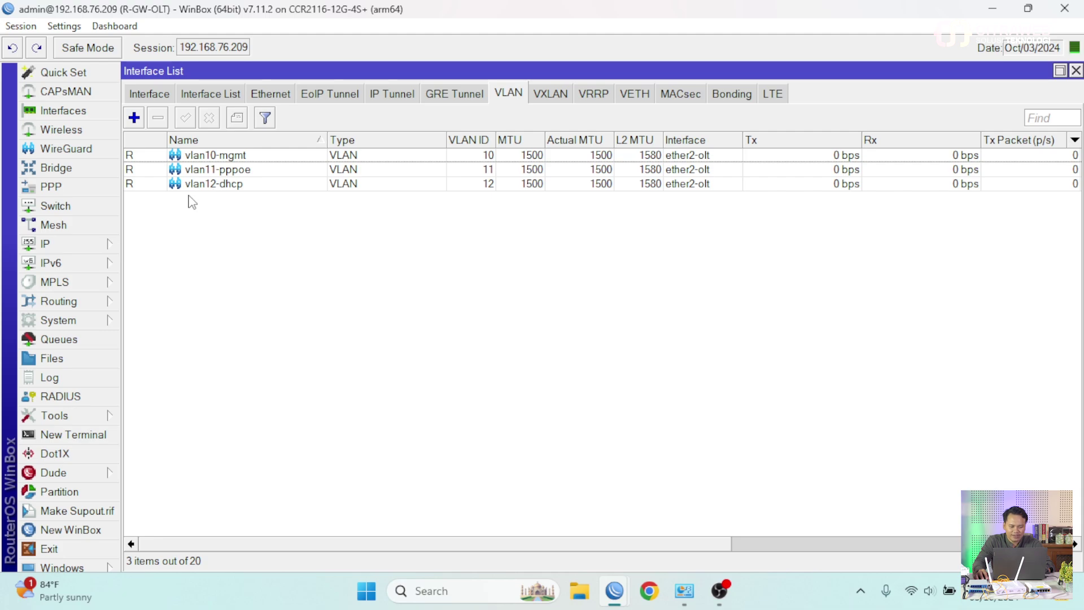
- Review the IP address list showing 10.10.10.1/24 and 10.10.12.1/24, then go to PPP
left_click(96, 243)
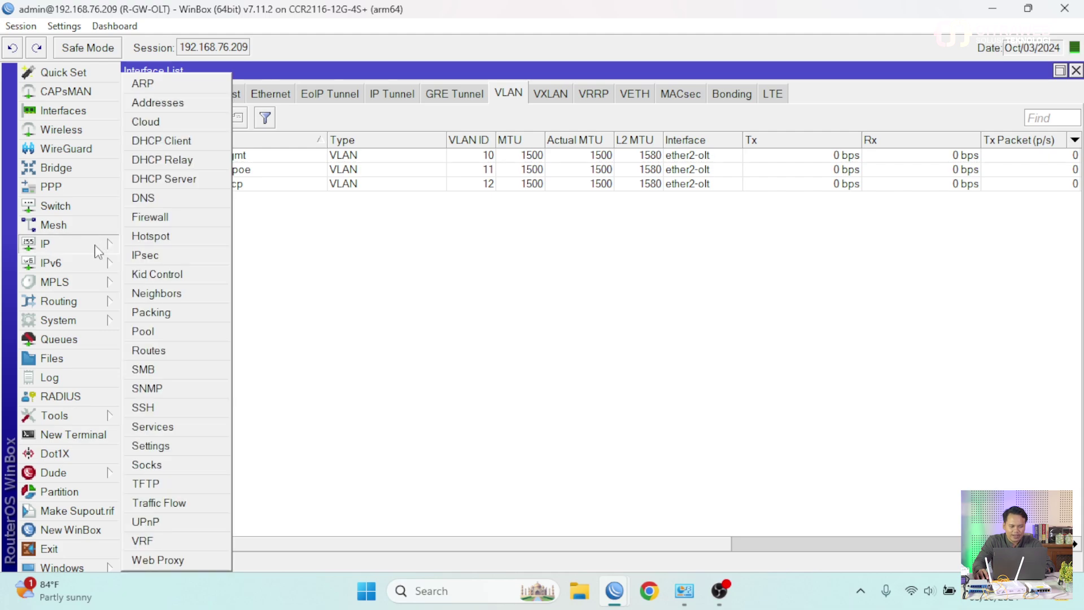
left_click(166, 103)
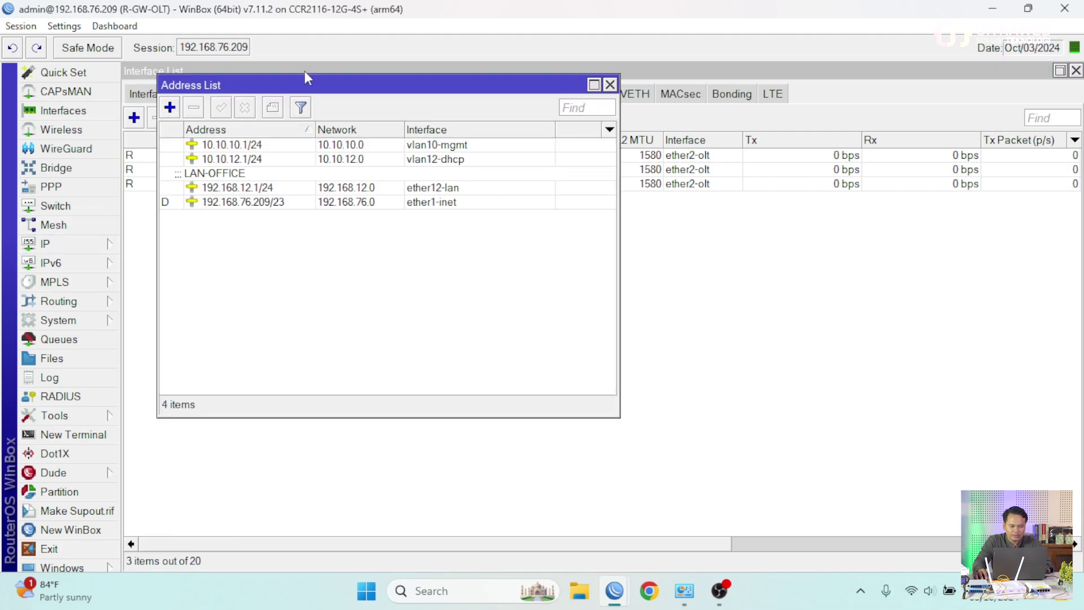
left_click_drag(286, 96, 487, 158)
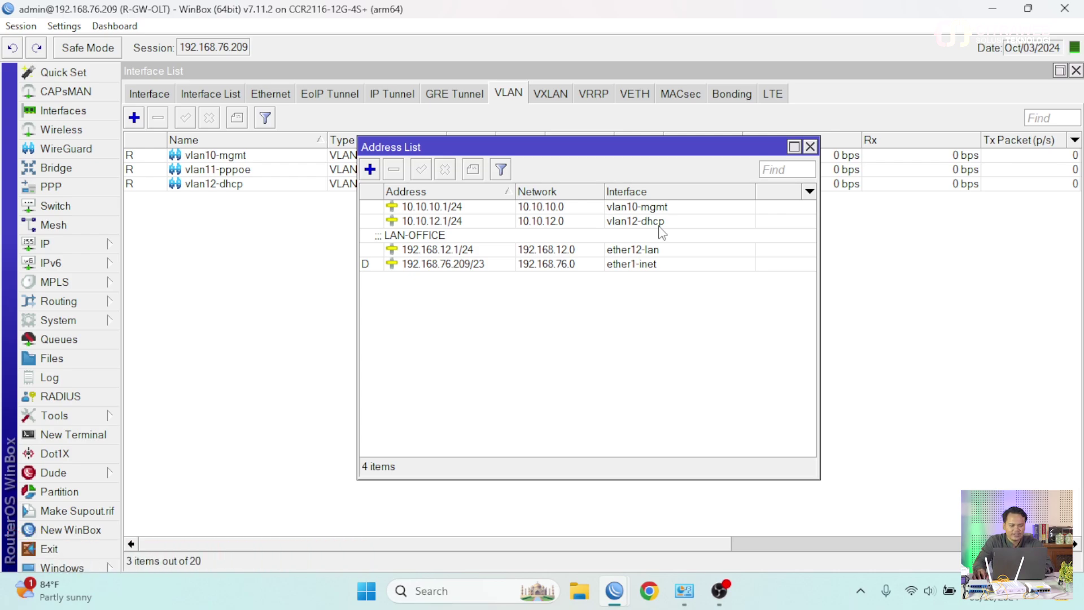
left_click(54, 187)
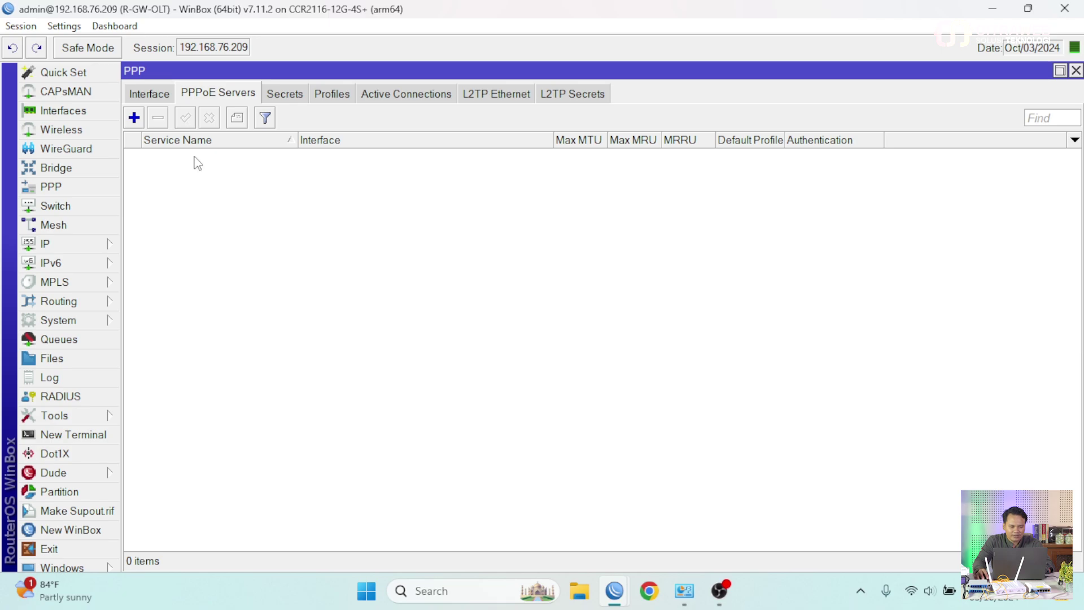
- Create PPPoE server service 'vlan11-olt-epon' bound to interface vlan11-pppoe
left_click(134, 118)
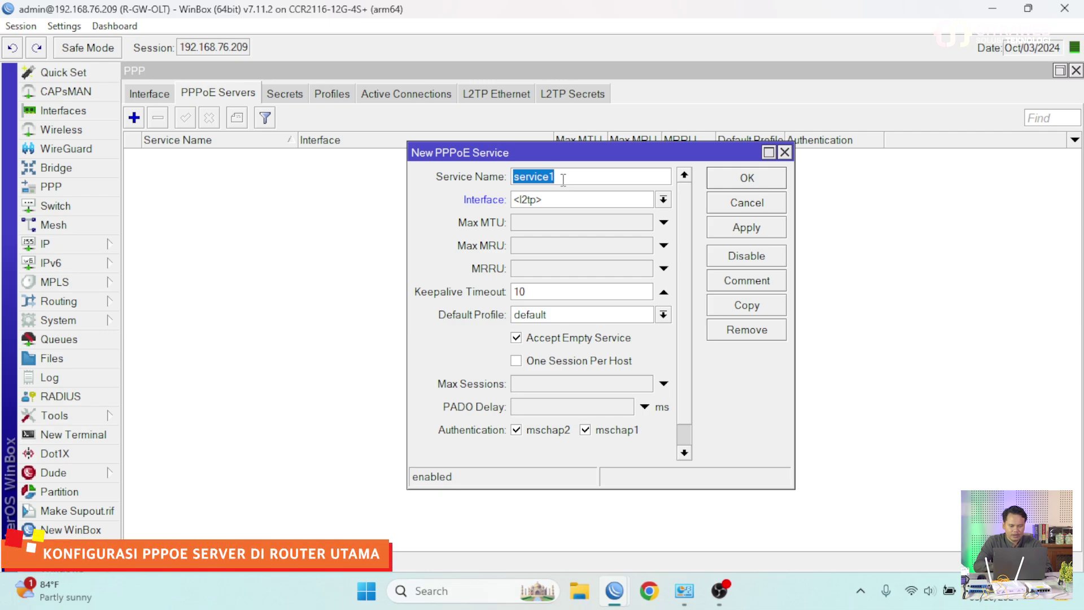
type("vlan11-ol")
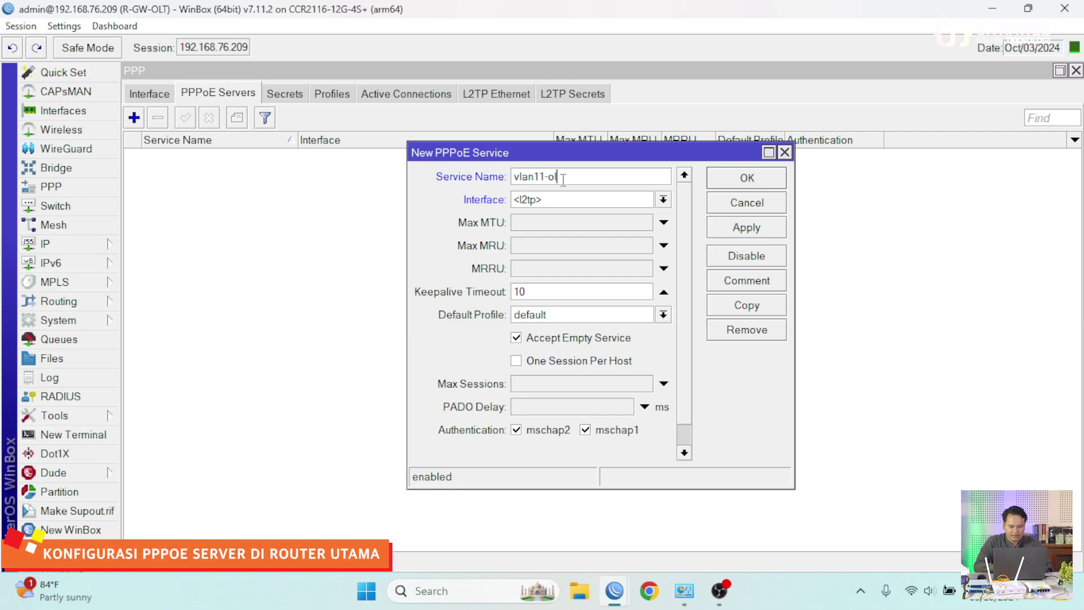
type("t-epon")
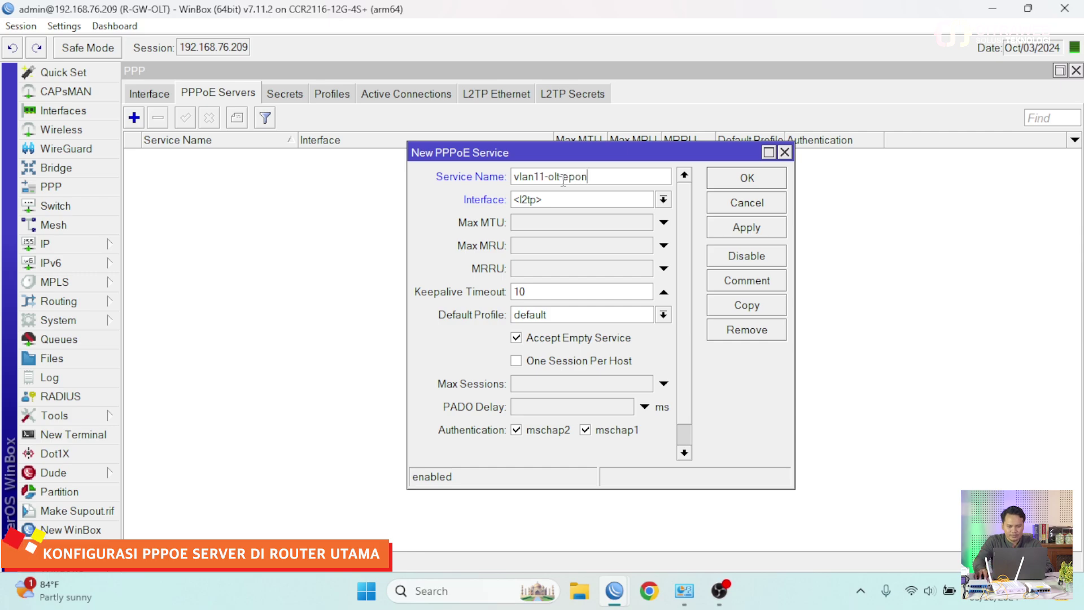
left_click(663, 199)
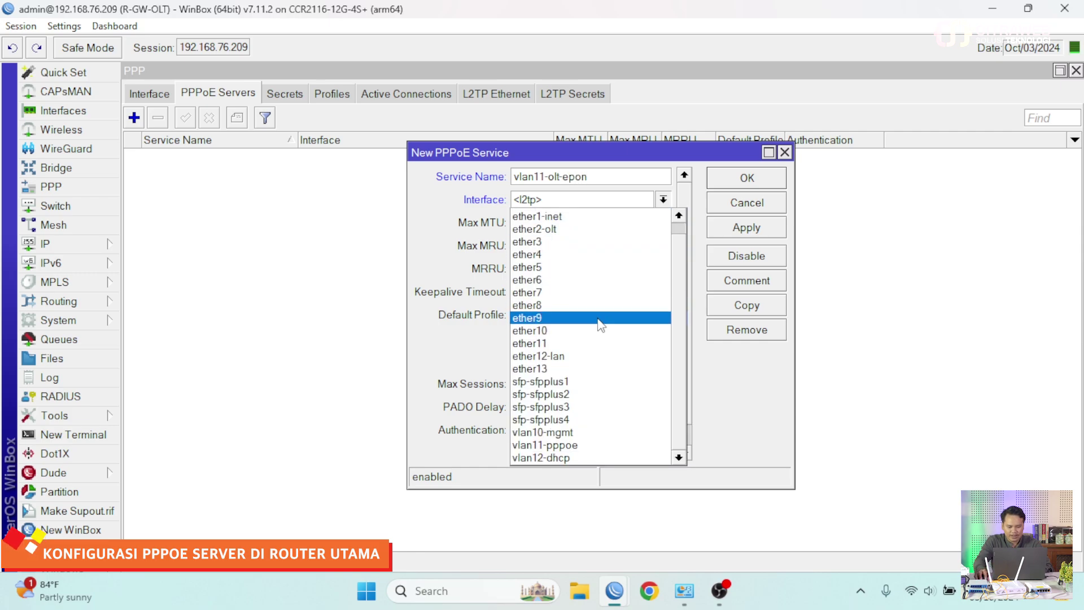
left_click(595, 445)
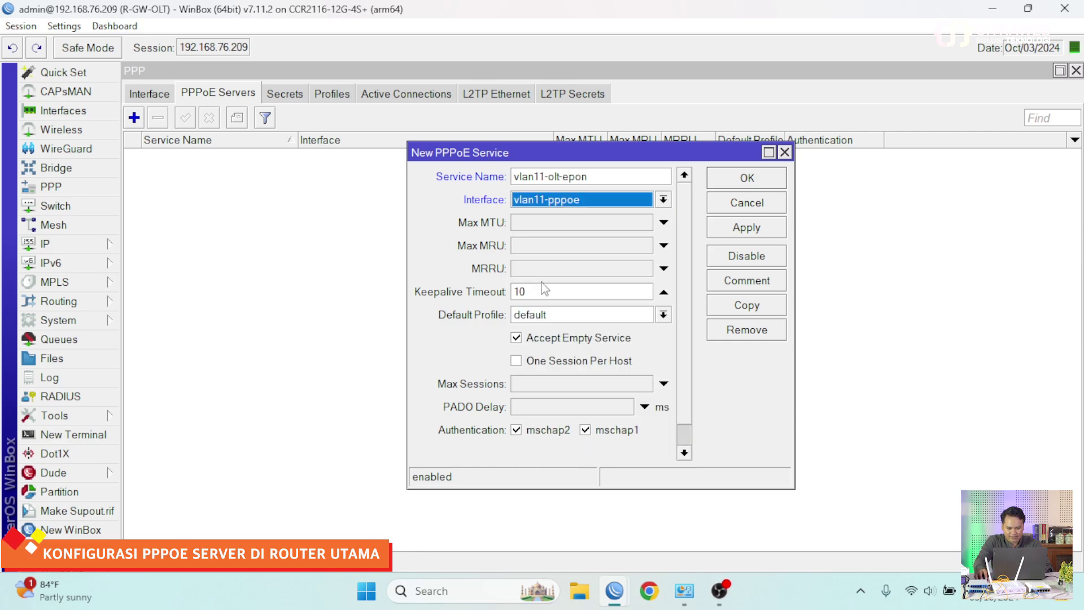
left_click(751, 181)
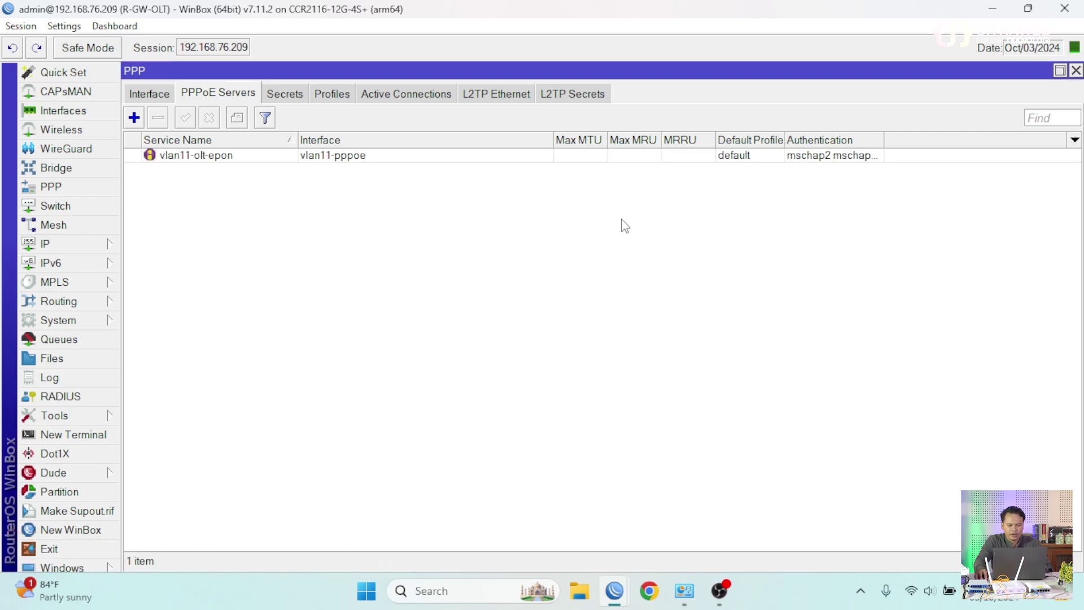
left_click(286, 93)
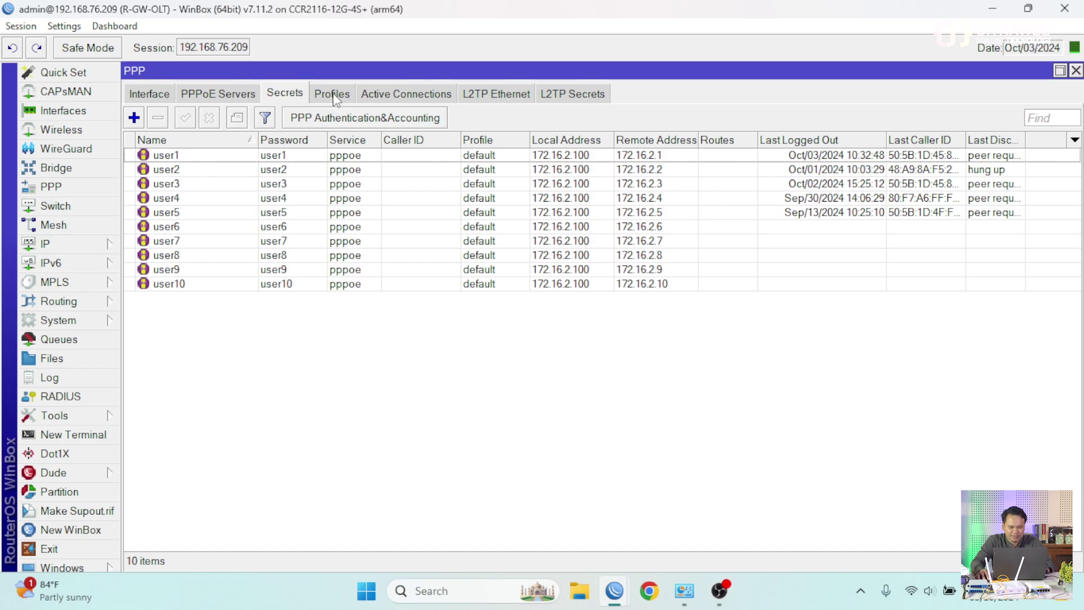
left_click(237, 102)
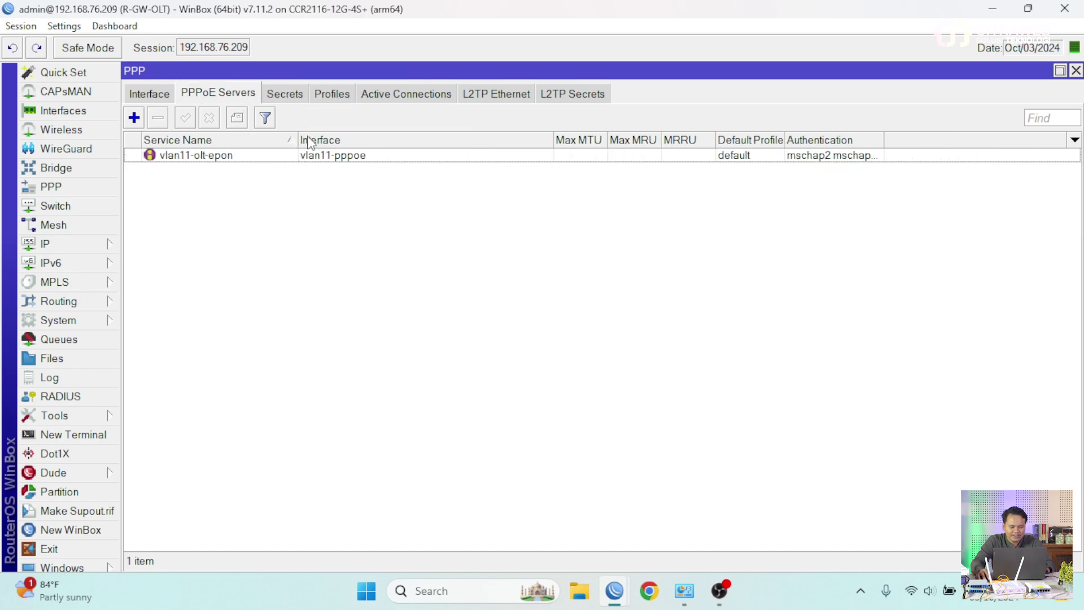
- Run DHCP Setup on vlan12-dhcp with network 10.10.12.0/24, pool 10.10.12.2-10.10.12.254, lease 00:30:00
left_click(105, 244)
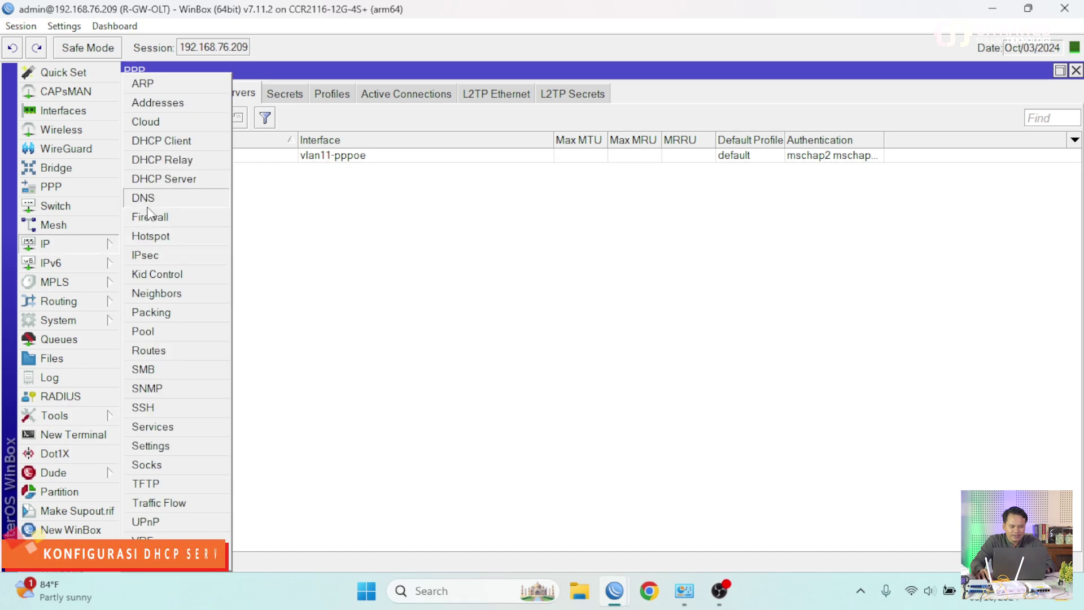
left_click(188, 186)
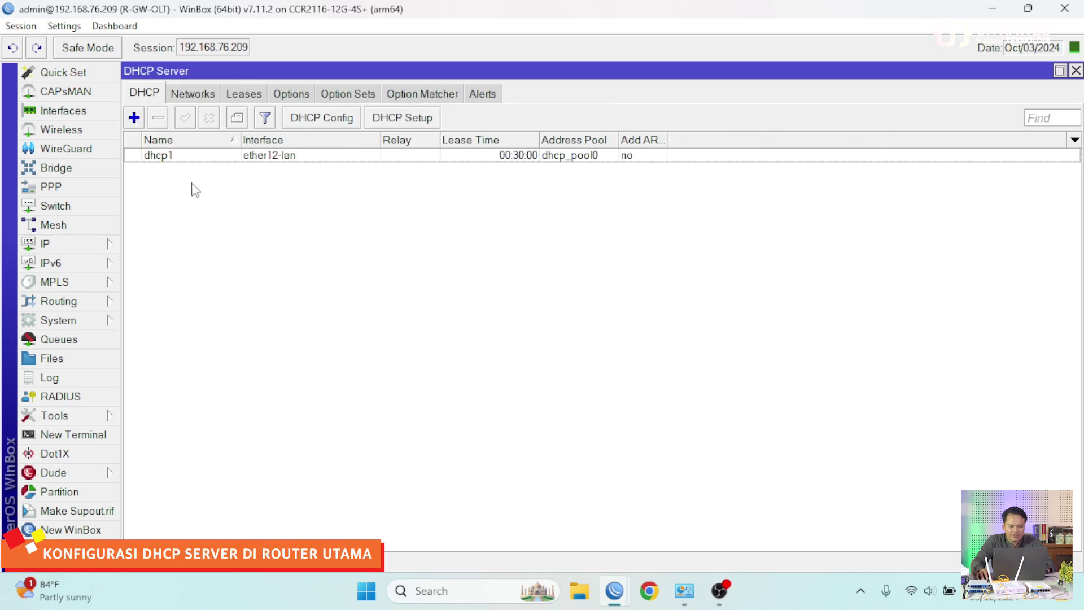
left_click(402, 117)
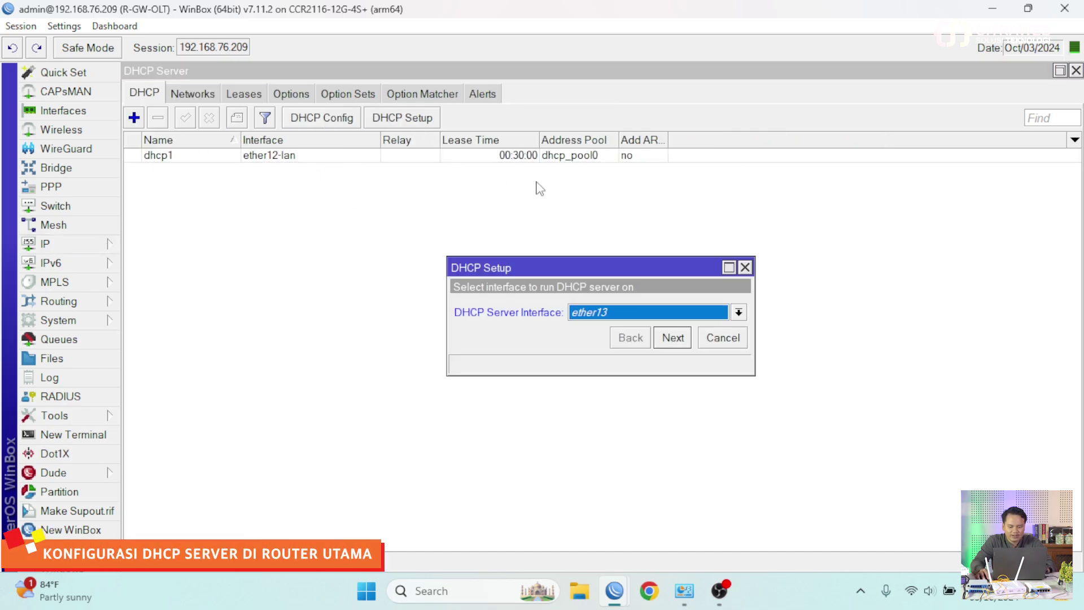
left_click(599, 312)
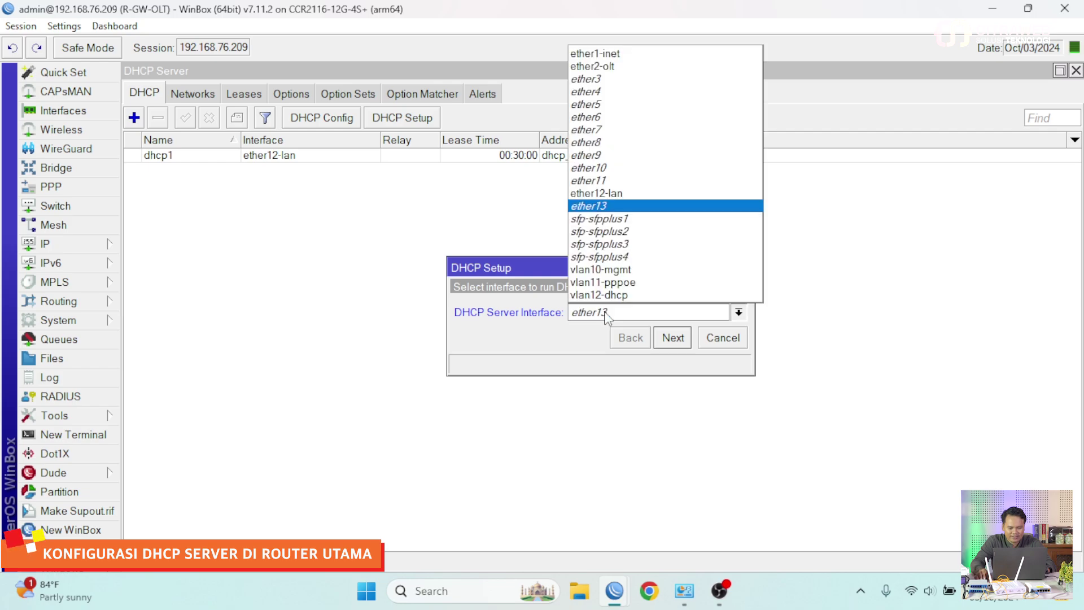
left_click(638, 298)
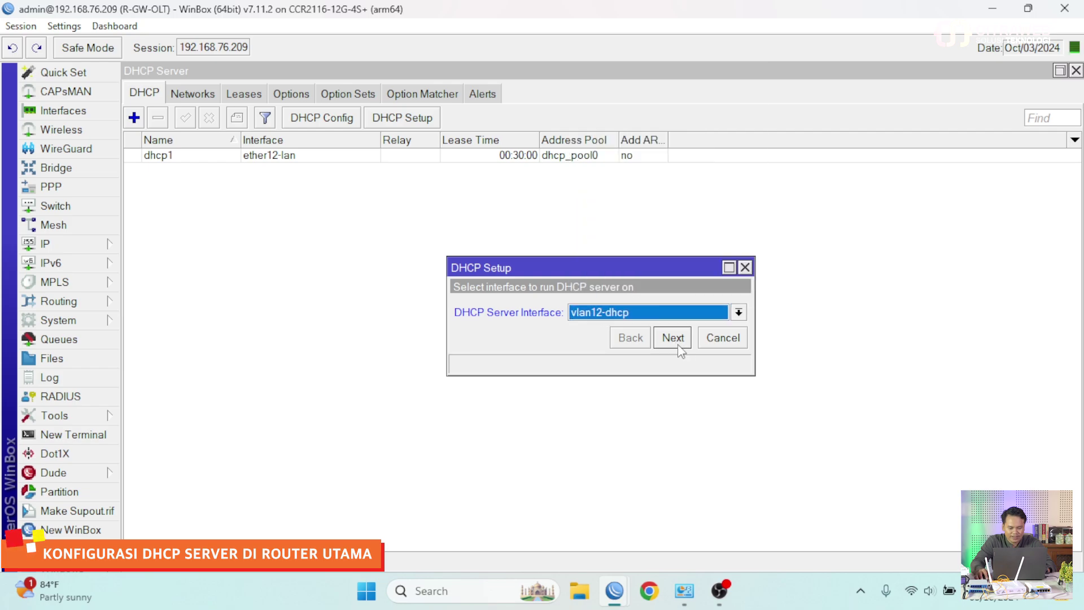
left_click(678, 341)
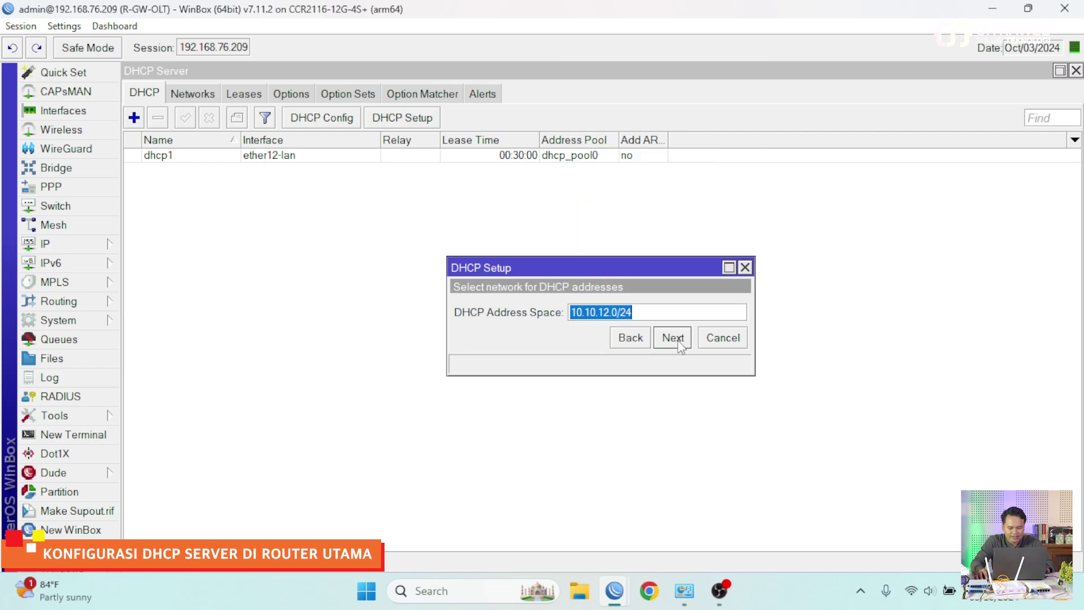
left_click(673, 338)
left_click(673, 338)
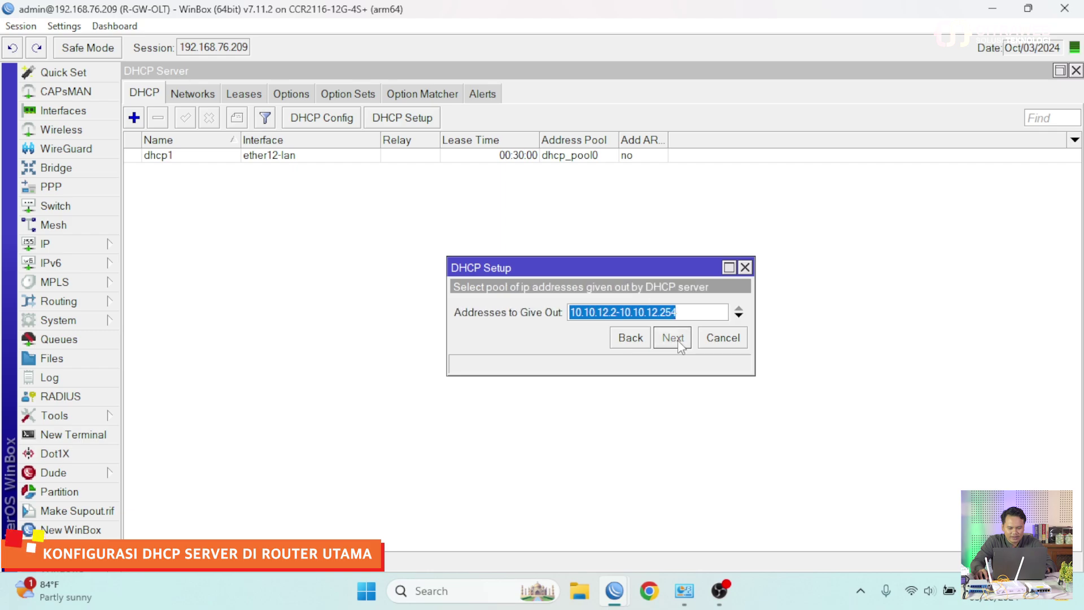
left_click(673, 338)
left_click(673, 338)
left_click(673, 338)
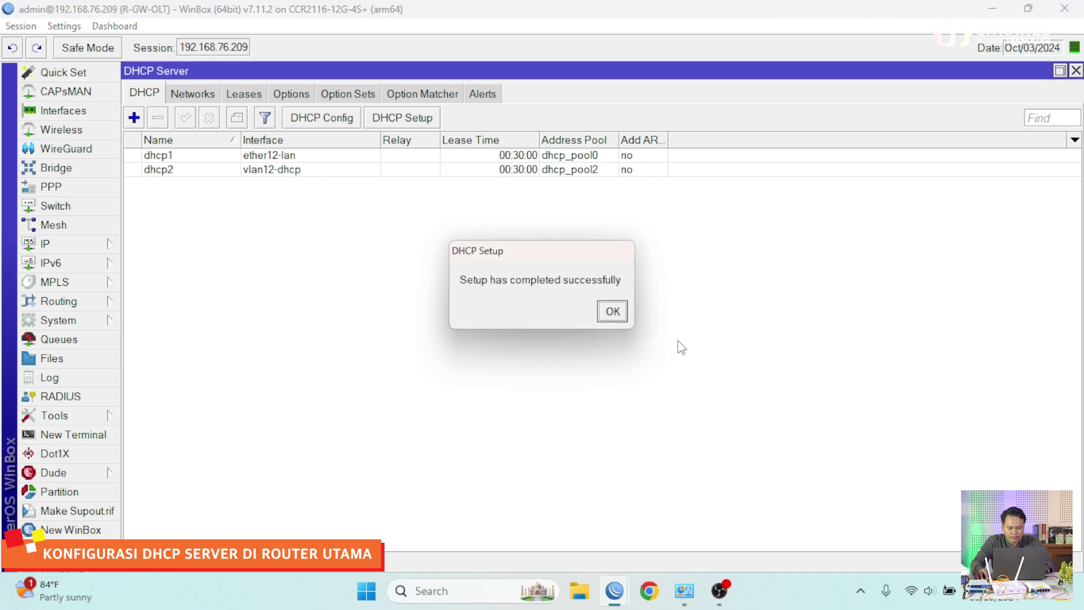
left_click(612, 310)
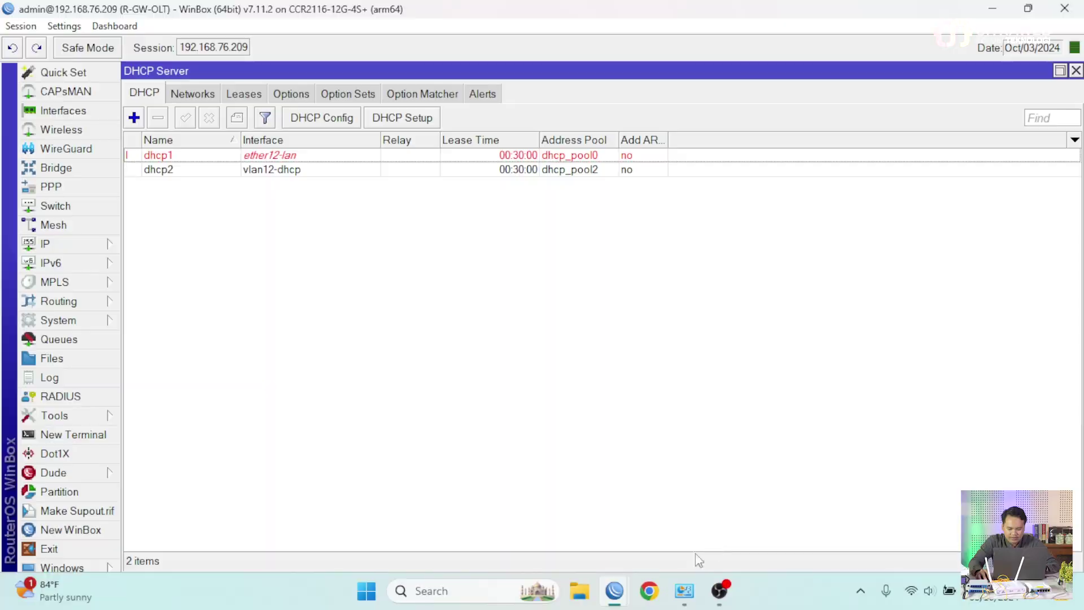
- Give Ethernet 5 the static IPv4 address 192.168.1.99, mask 255.255.255.0
mouse_move(684, 591)
left_click(739, 539)
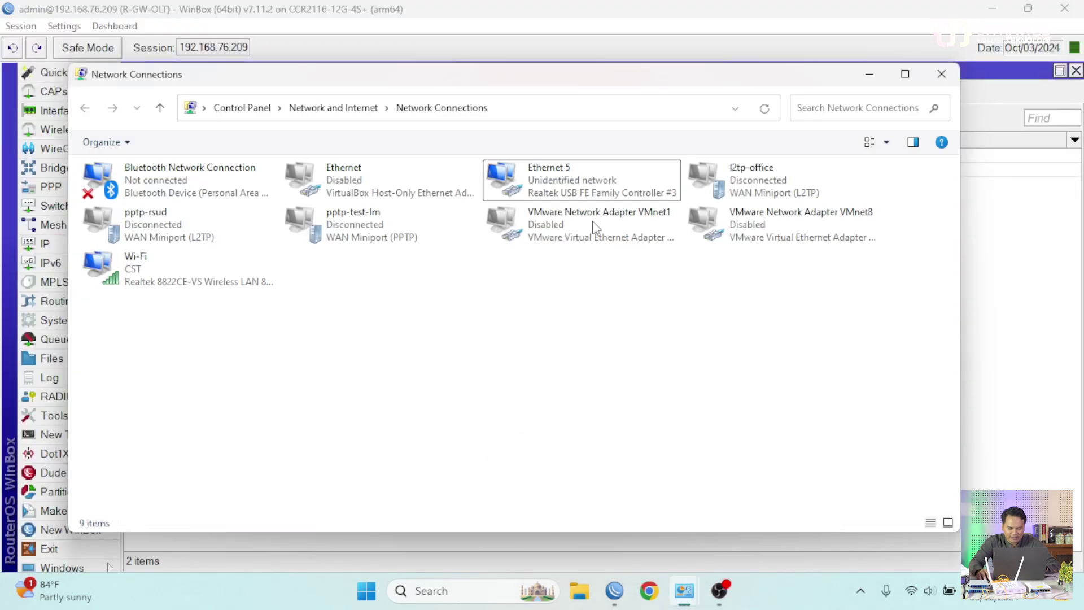
right_click(588, 180)
left_click(654, 334)
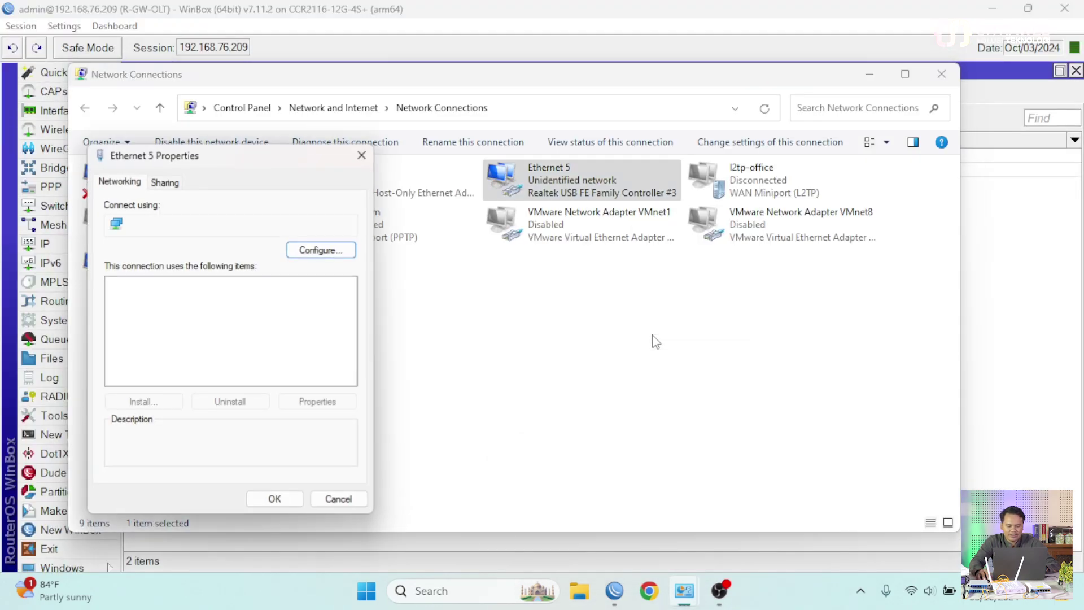
left_click(265, 352)
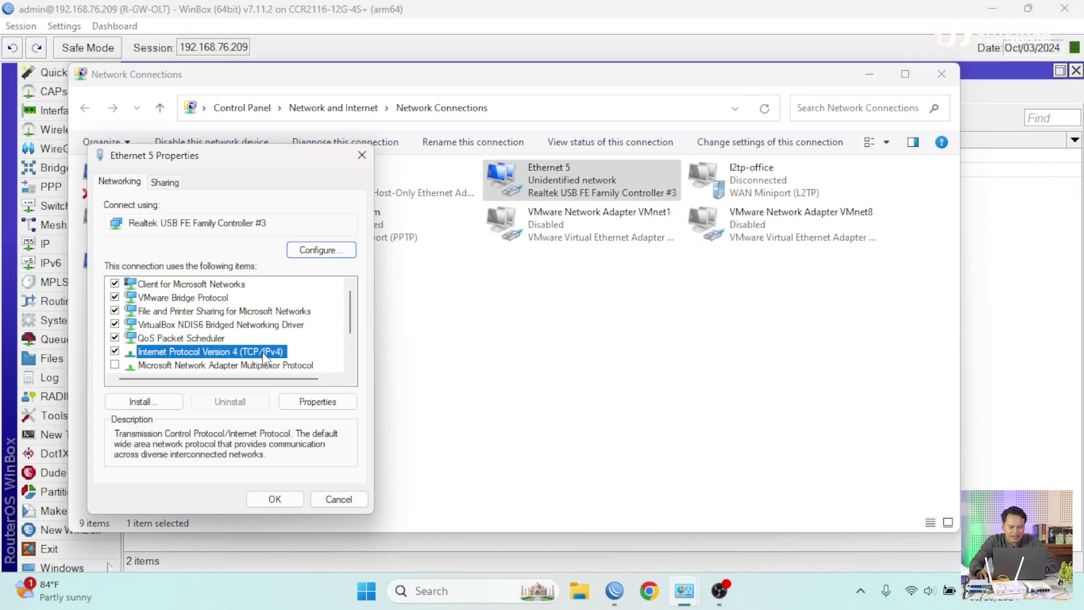
double_click(264, 354)
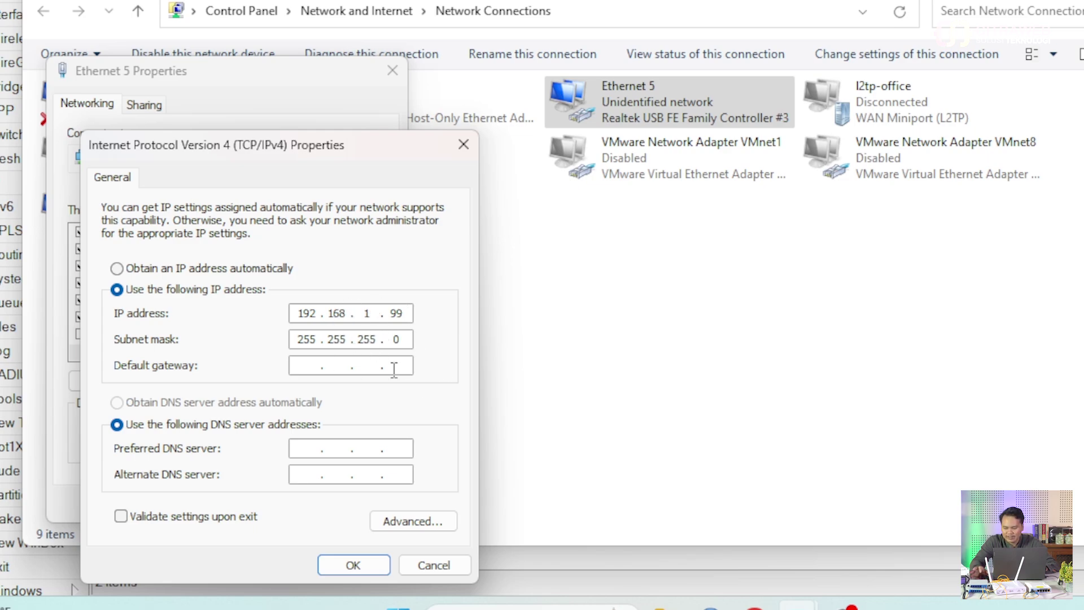
left_click(353, 565)
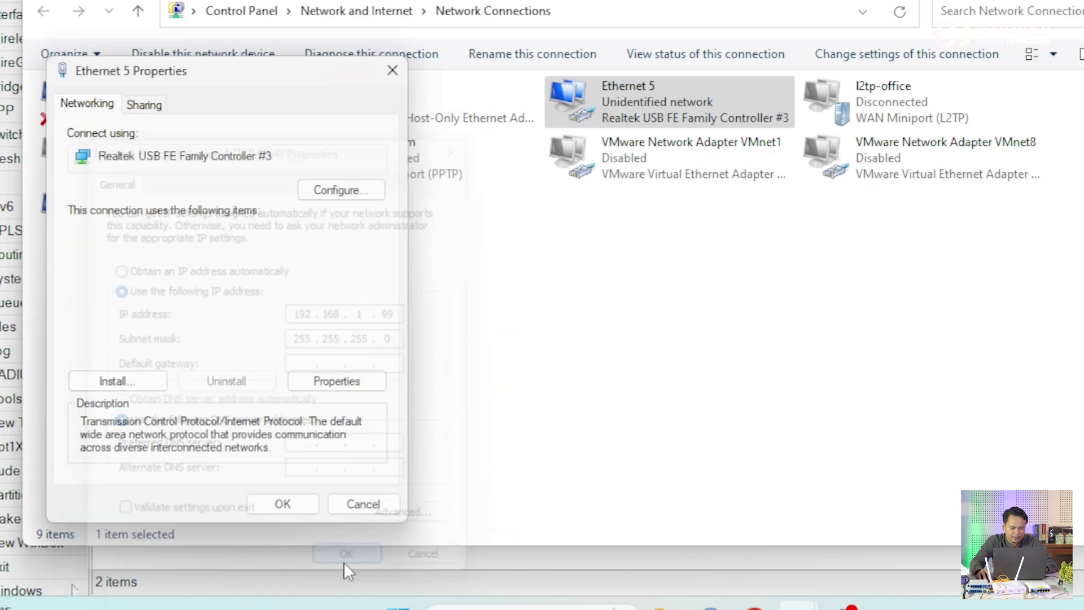
left_click(268, 504)
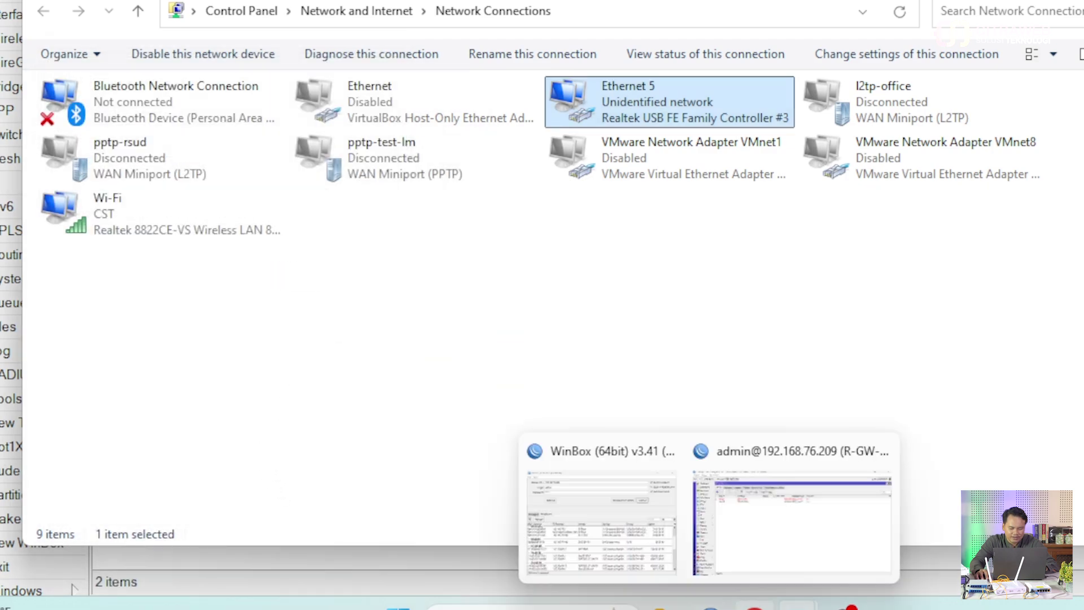
- Load the OLT web interface at 192.168.1.100 in Chrome and go to Configuration
left_click(754, 607)
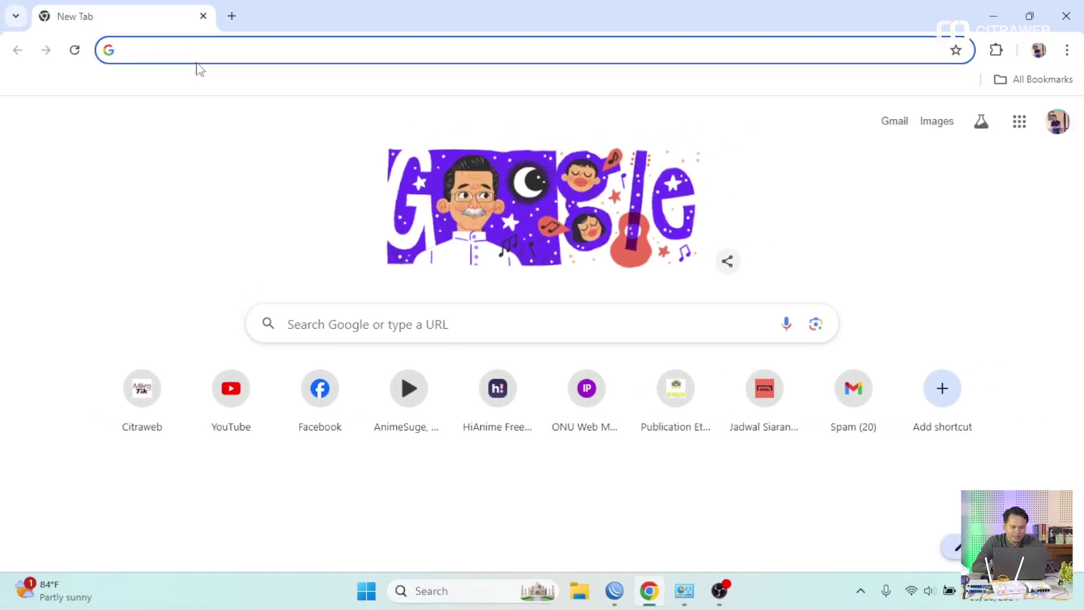
type("192")
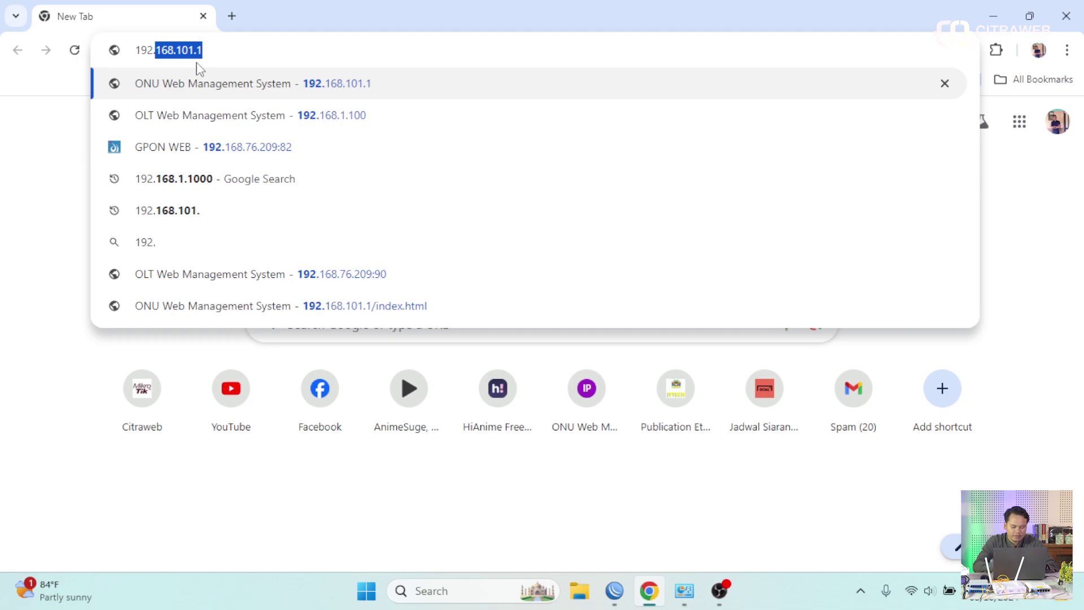
type(".168.")
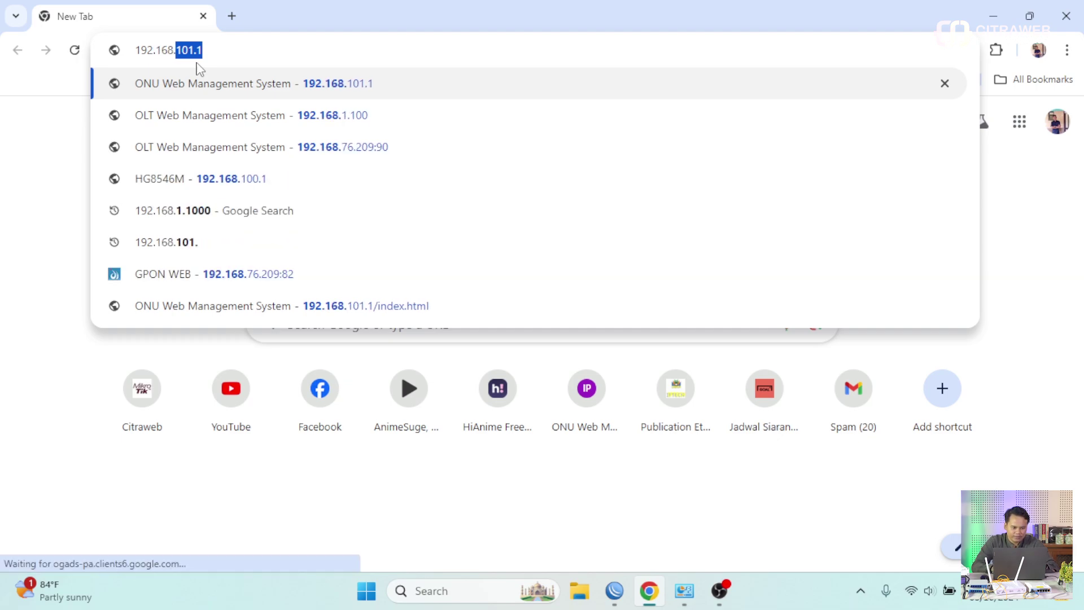
type("1.100")
key("Return")
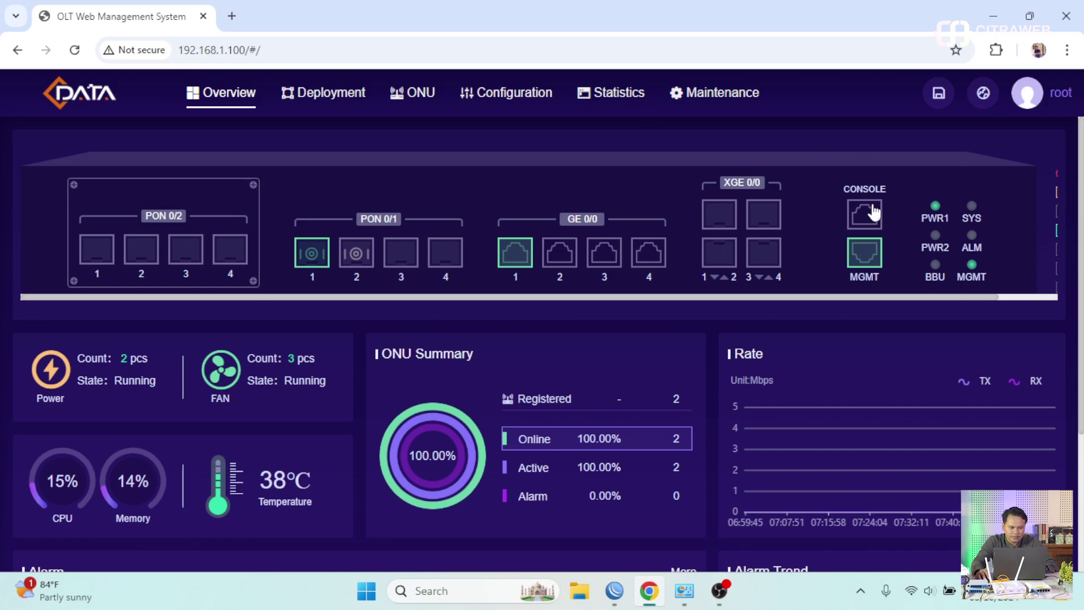
scroll(445, 212, "down", 3)
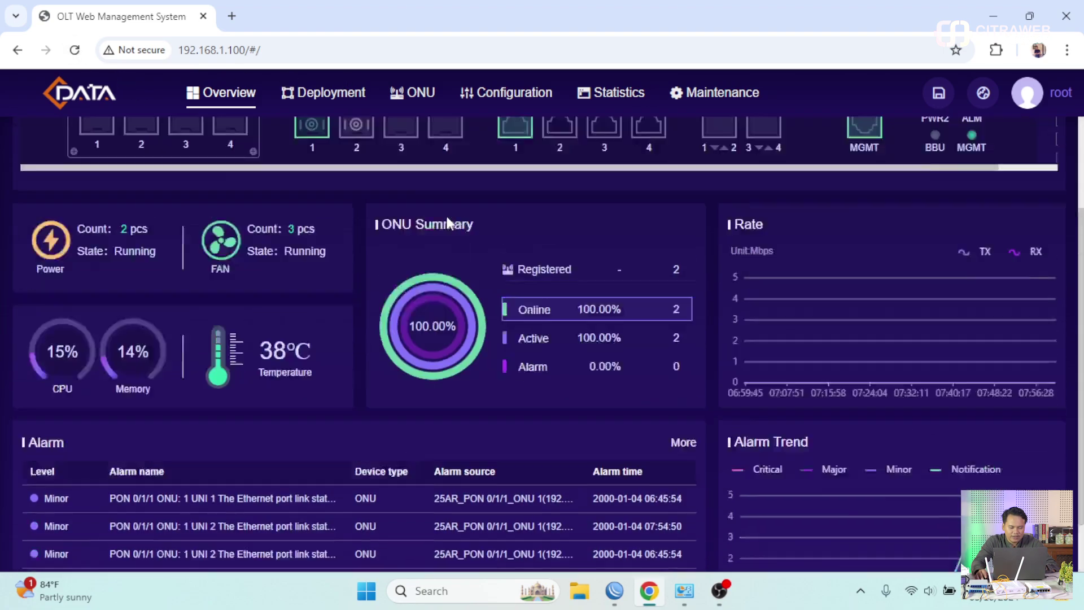
scroll(429, 209, "up", 3)
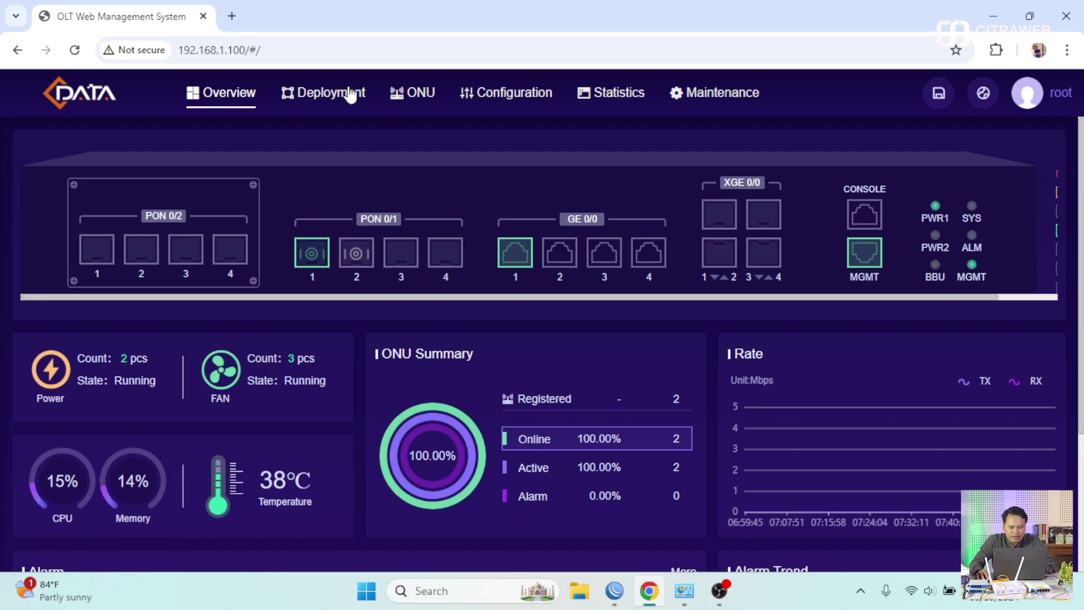
left_click(517, 95)
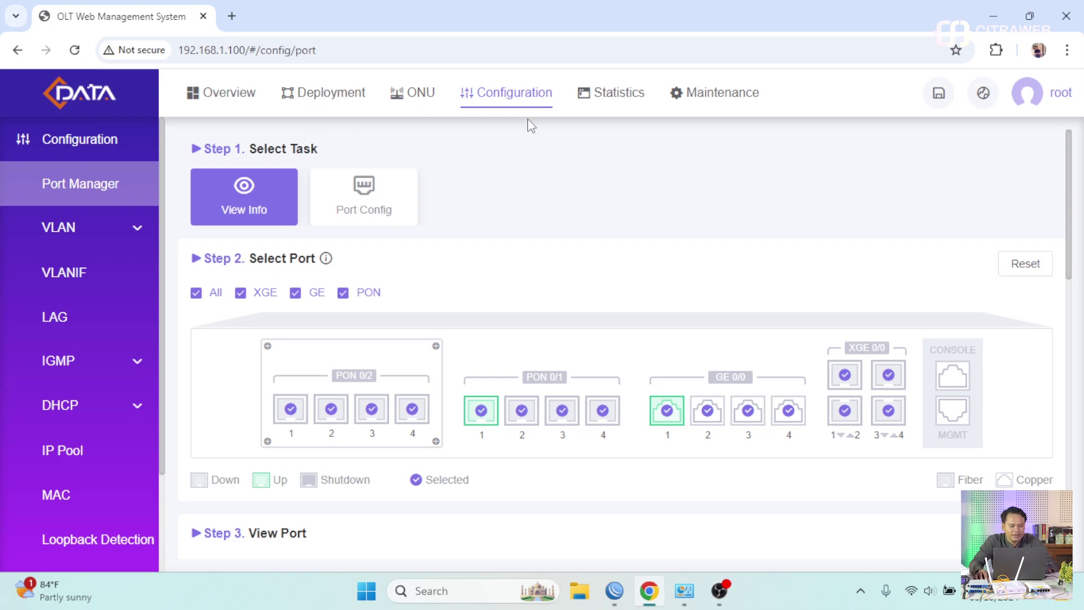
- Open VLAN > Port VLAN and scroll through the ports' modes and native VLANs
left_click(79, 230)
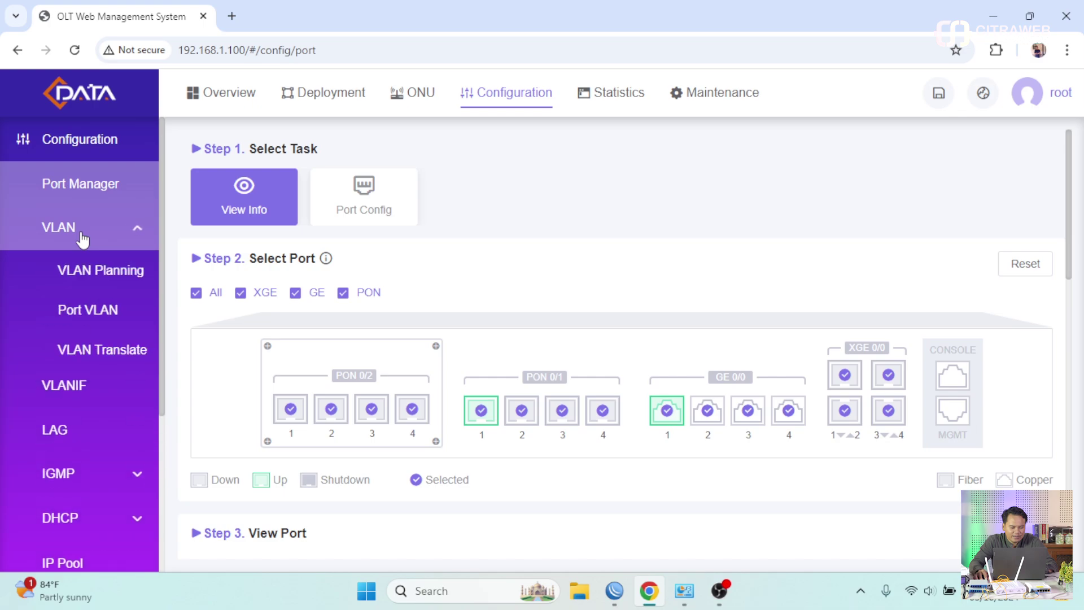
left_click(97, 312)
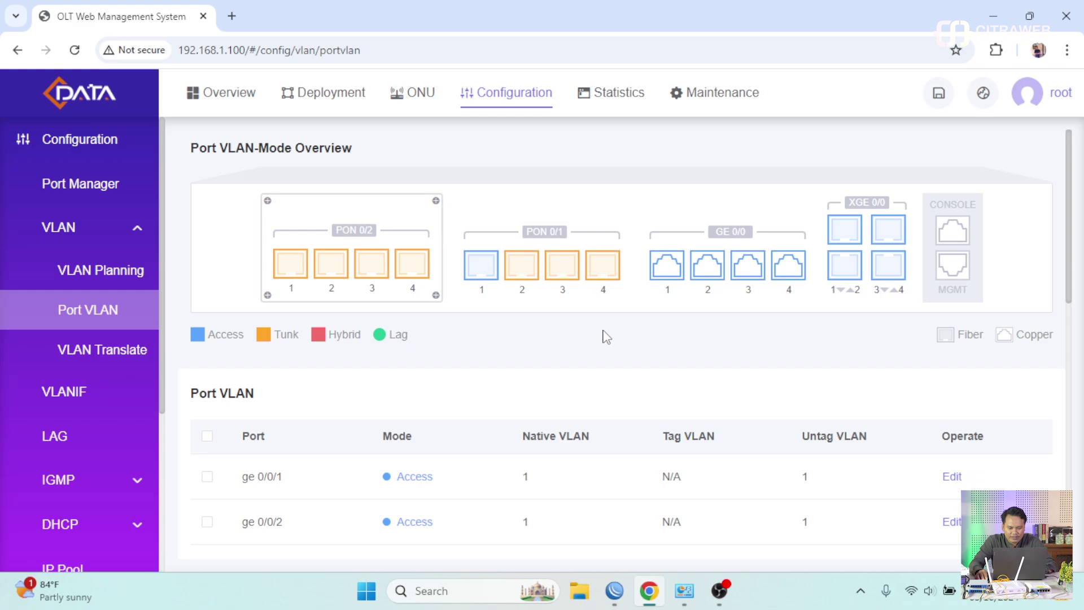
scroll(604, 336, "down", 2)
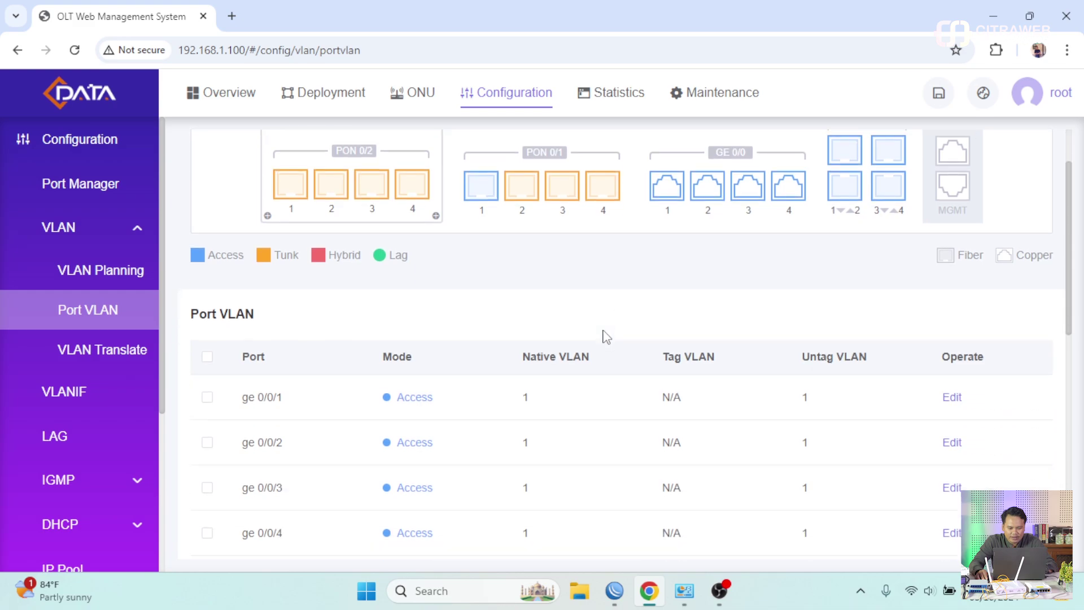
scroll(605, 337, "up", 2)
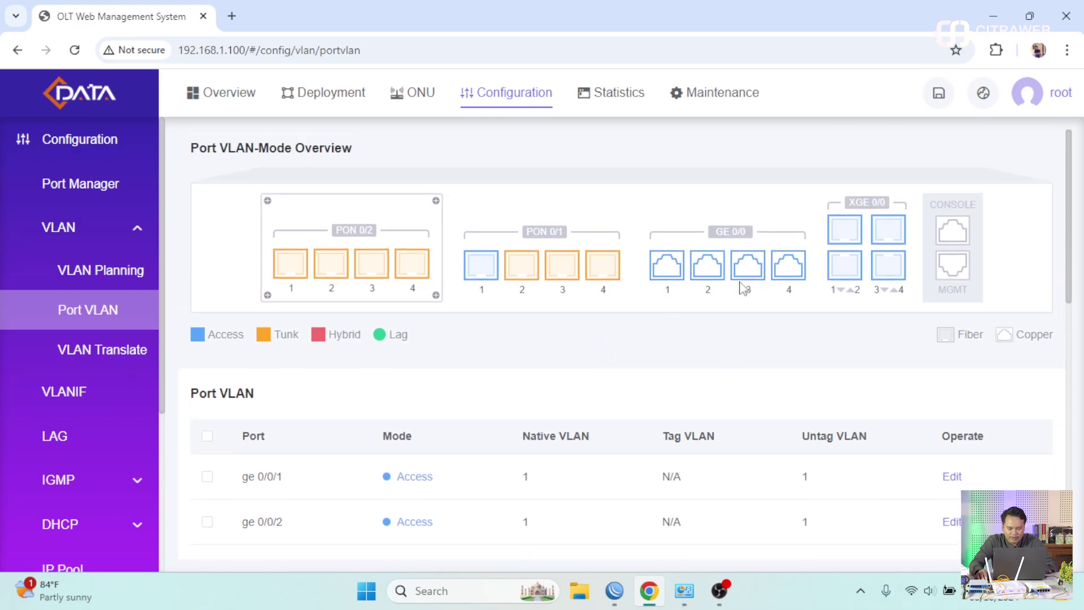
scroll(656, 349, "down", 3)
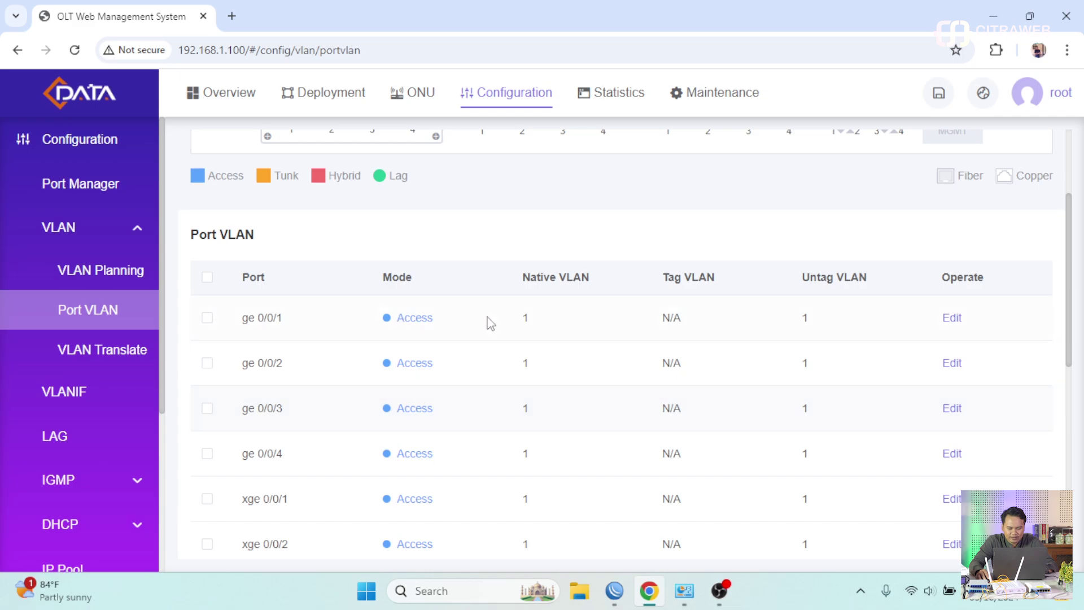
scroll(426, 402, "up", 3)
scroll(428, 402, "down", 2)
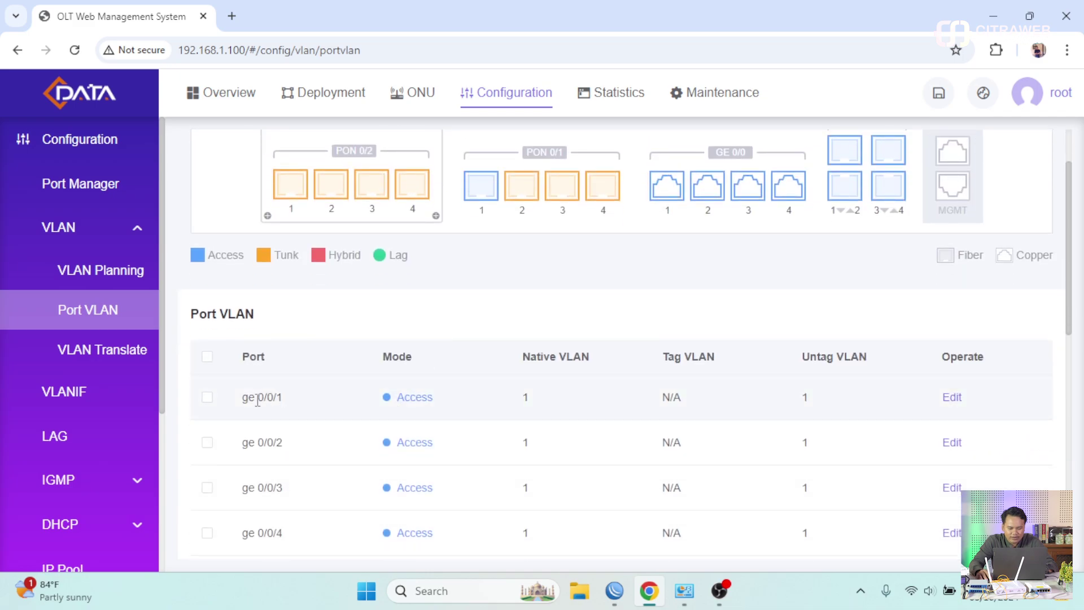
scroll(556, 366, "up", 2)
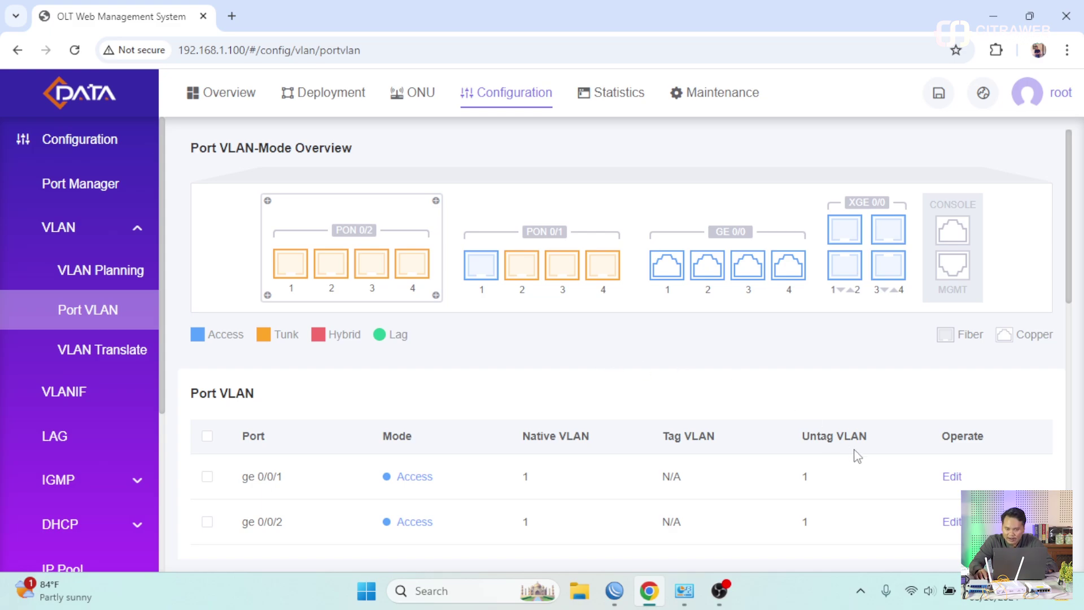
- Set port ge 0/0/1 to Trunk mode with tagged VLANs 10-12
left_click(953, 478)
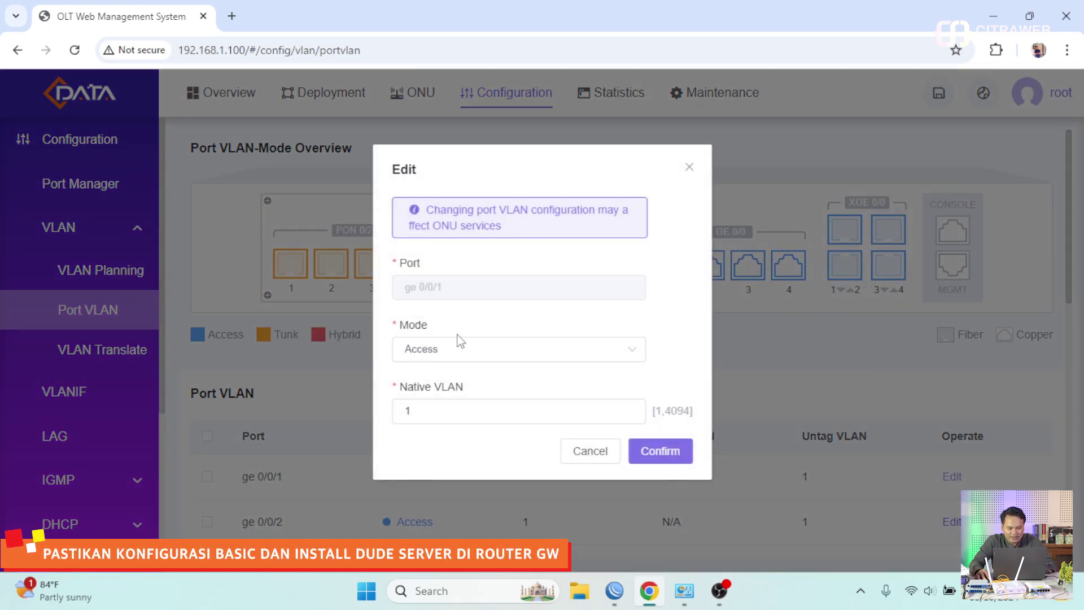
left_click(460, 350)
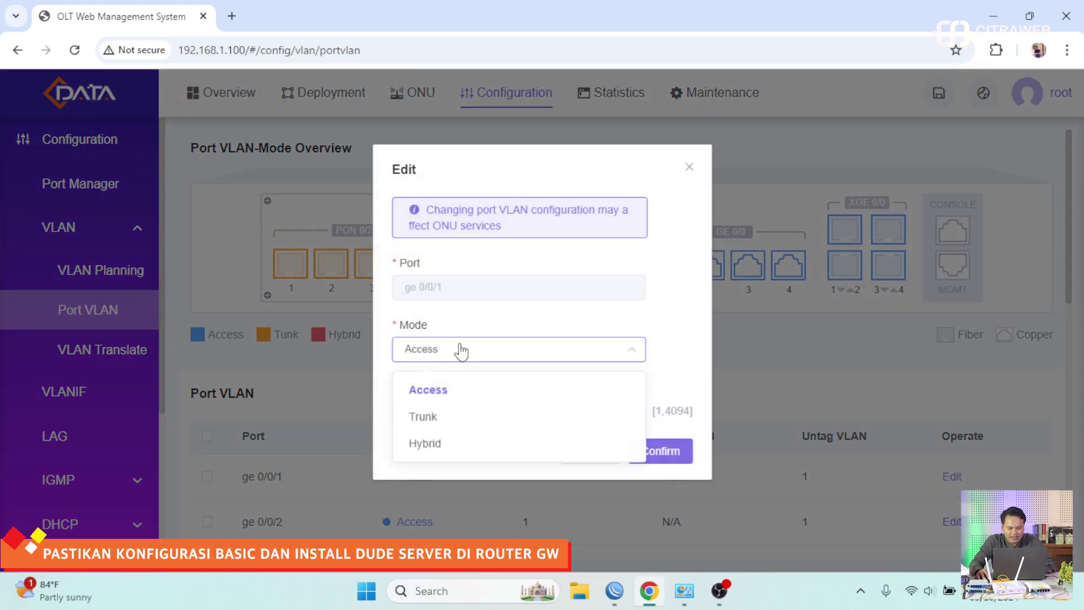
left_click(449, 425)
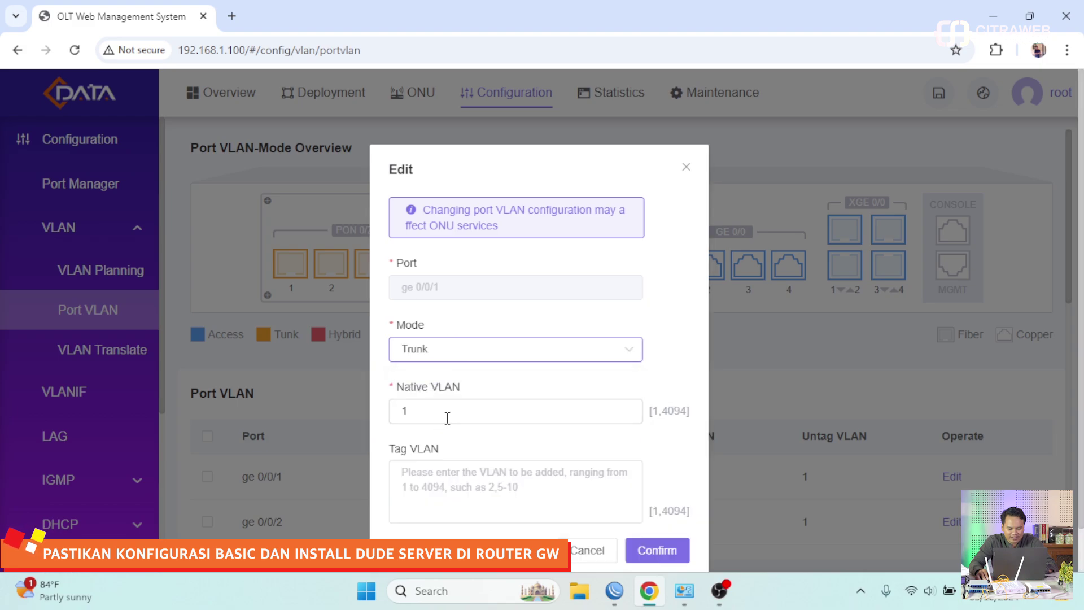
left_click(455, 446)
type("10-")
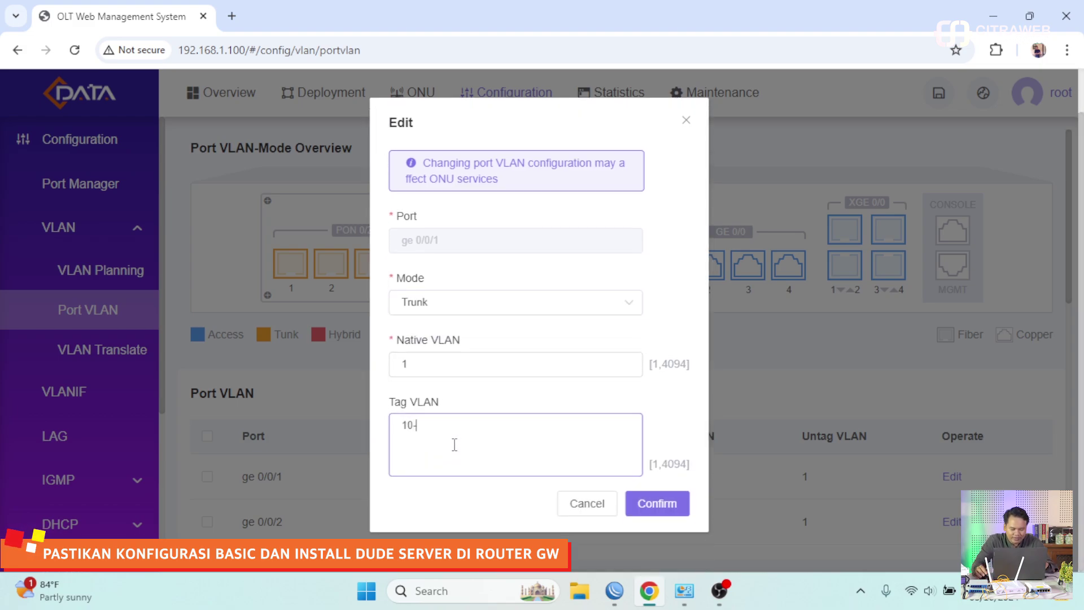
type("12")
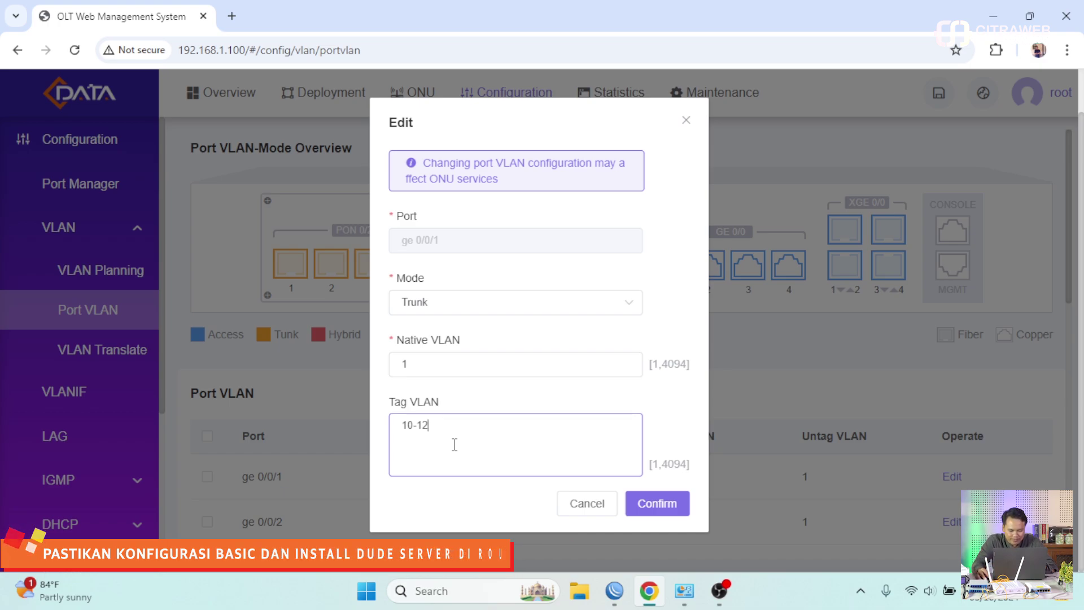
left_click(660, 506)
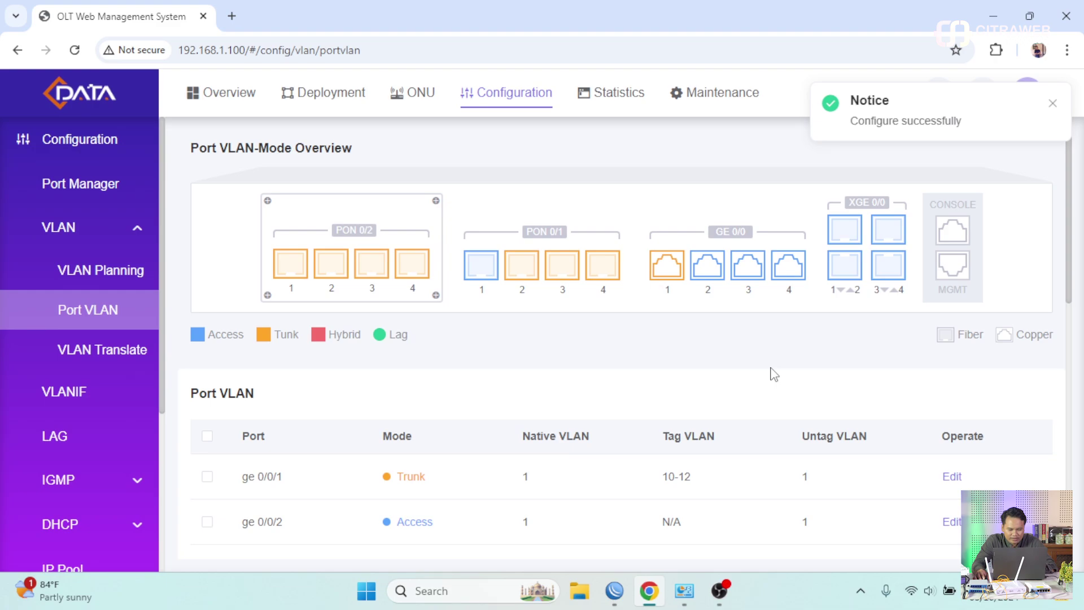
scroll(774, 374, "down", 7)
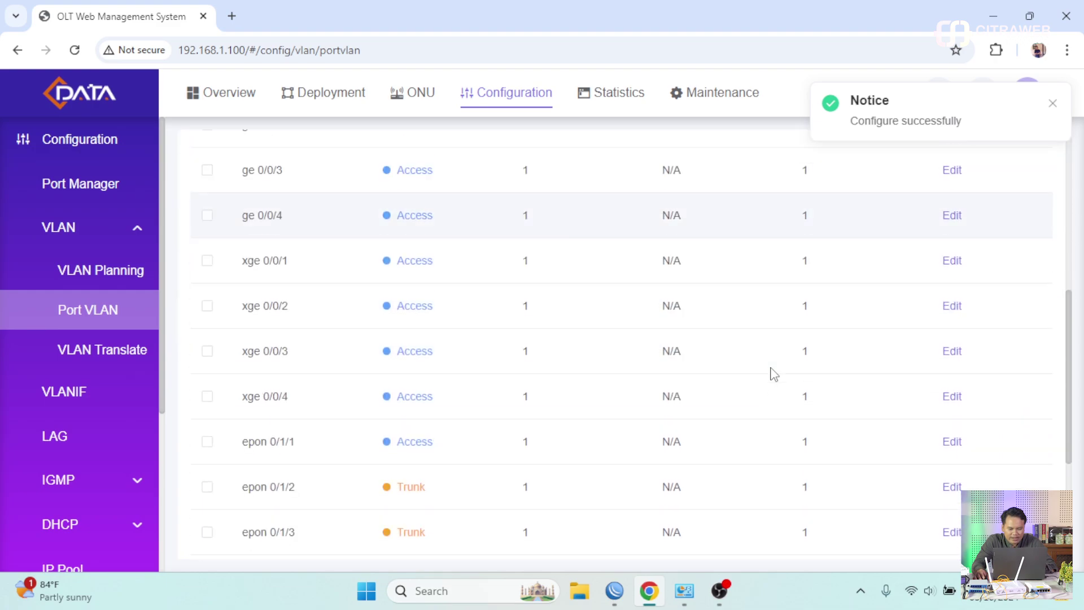
scroll(774, 375, "up", 4)
scroll(773, 375, "up", 3)
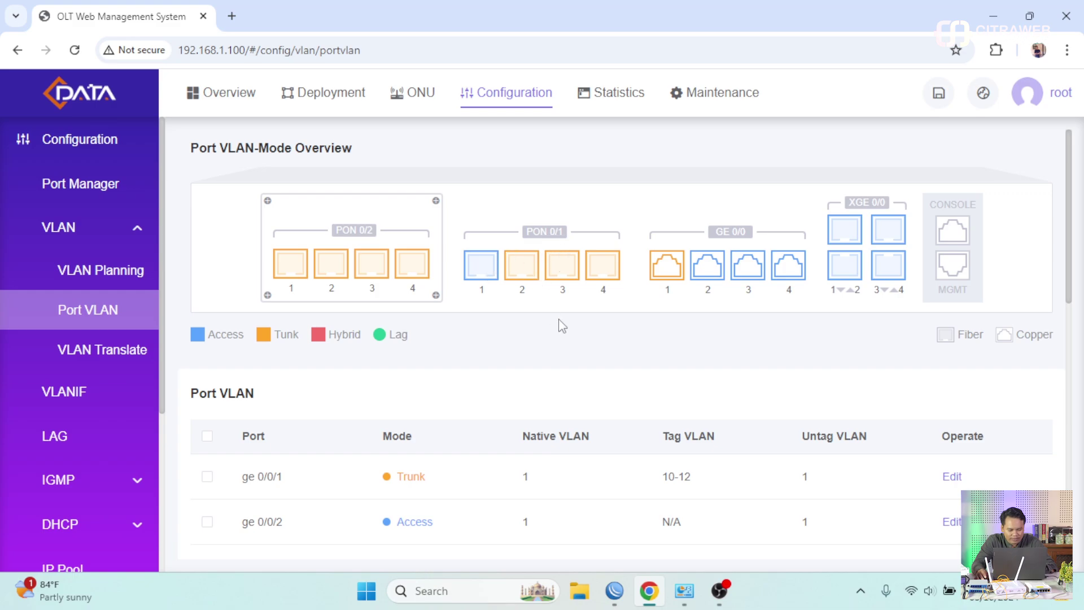
scroll(561, 326, "down", 10)
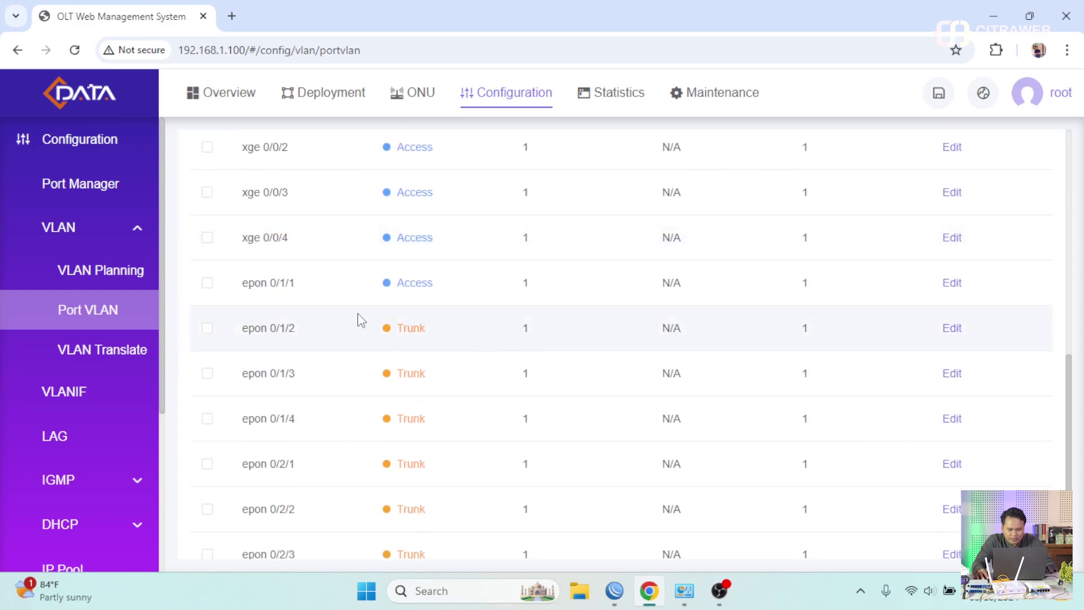
- Switch PON port epon 0/1/1 to Trunk mode tagging VLANs 10-12
left_click(951, 282)
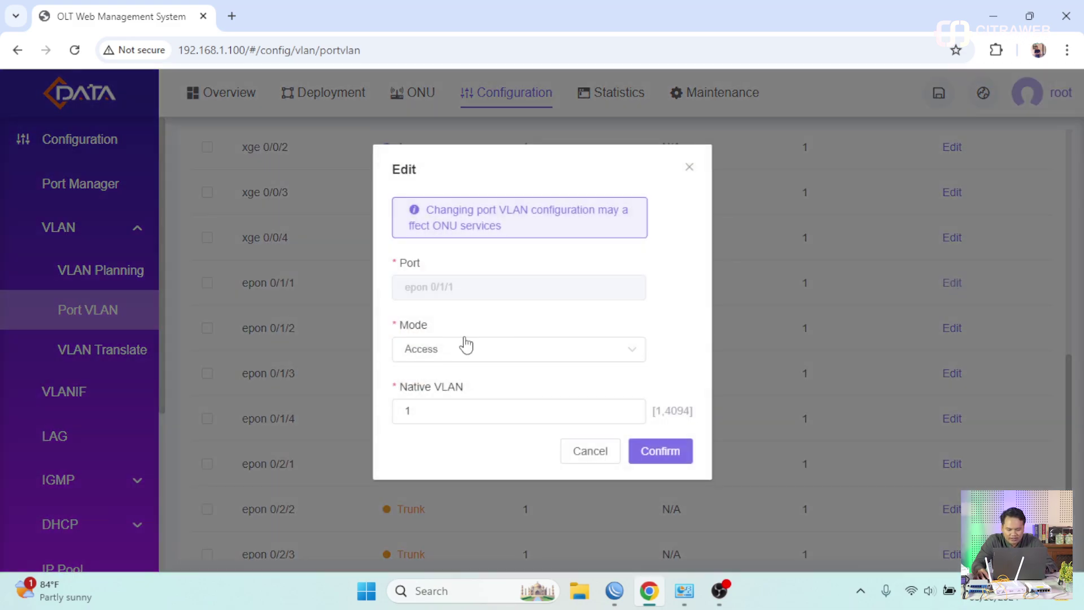
left_click(438, 353)
left_click(445, 416)
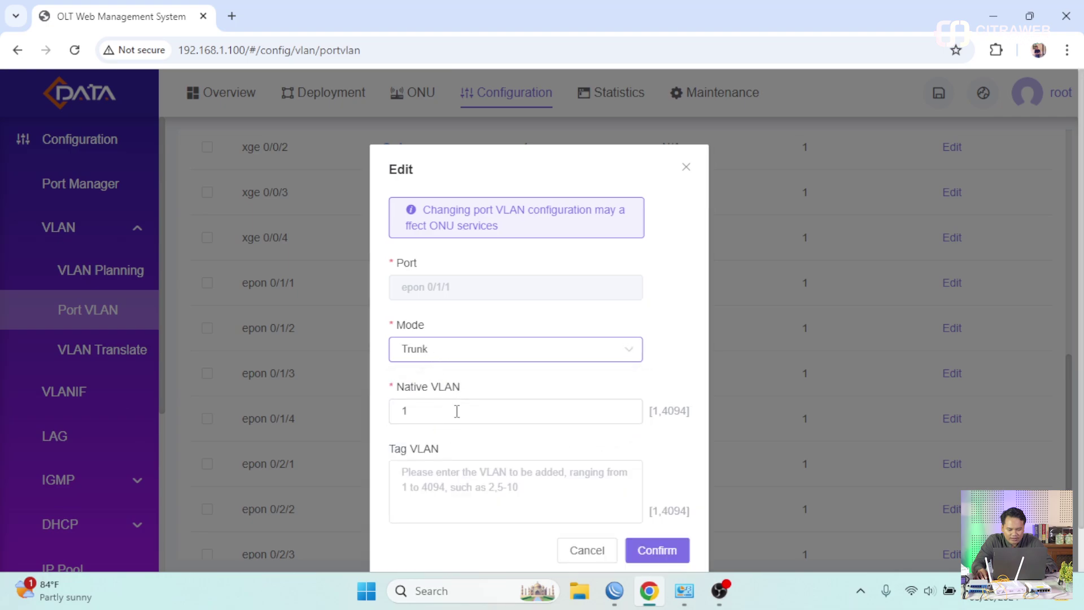
left_click(447, 436)
type("10-12")
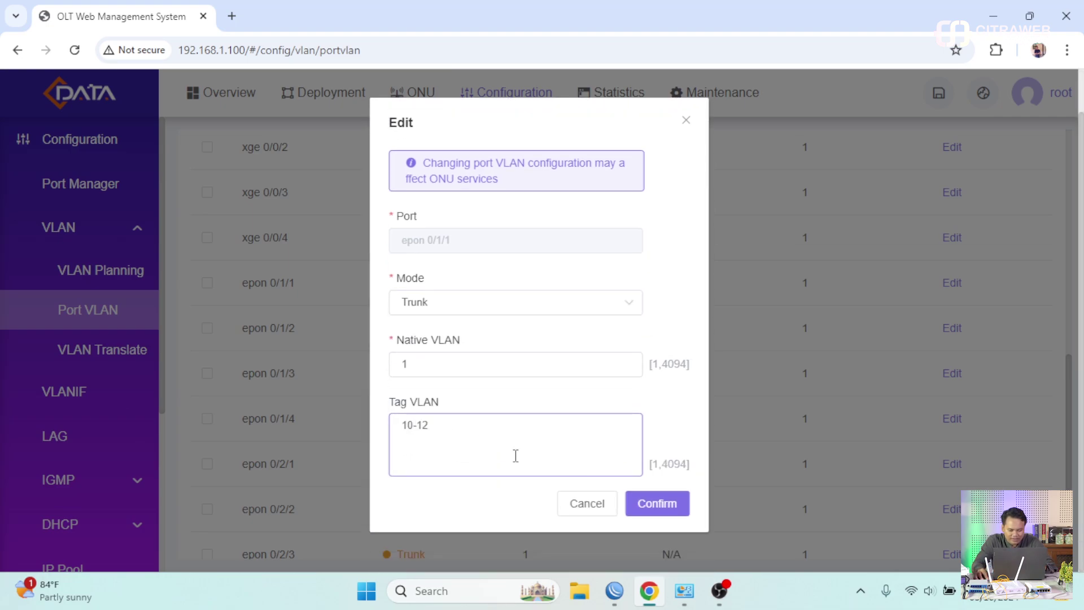
left_click(659, 505)
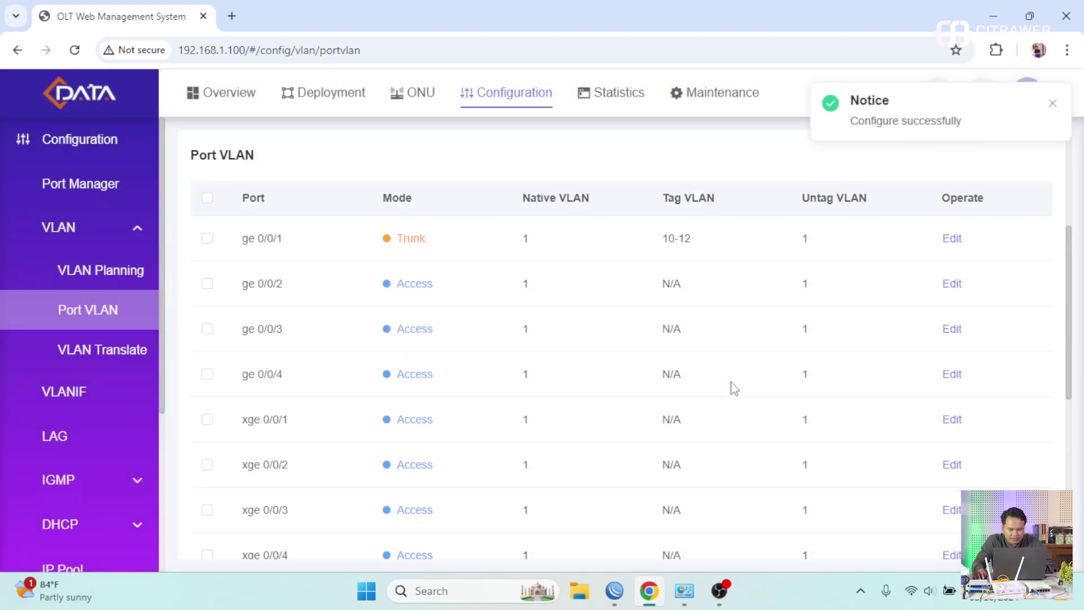
scroll(734, 389, "up", 4)
- In VLAN Planning, give VLAN 10 the description MGMT
left_click(114, 281)
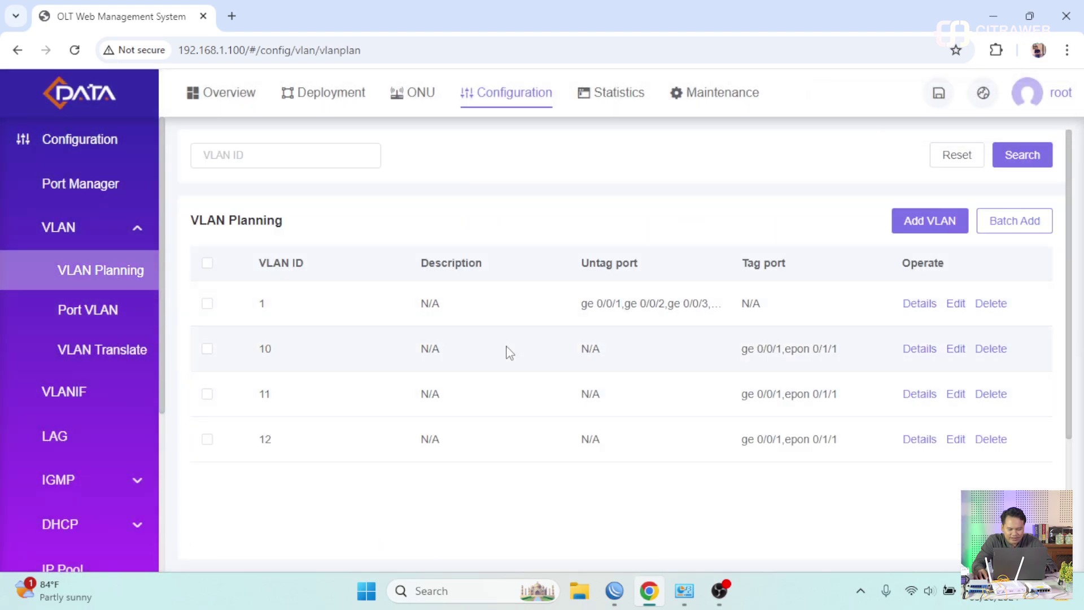
left_click(960, 350)
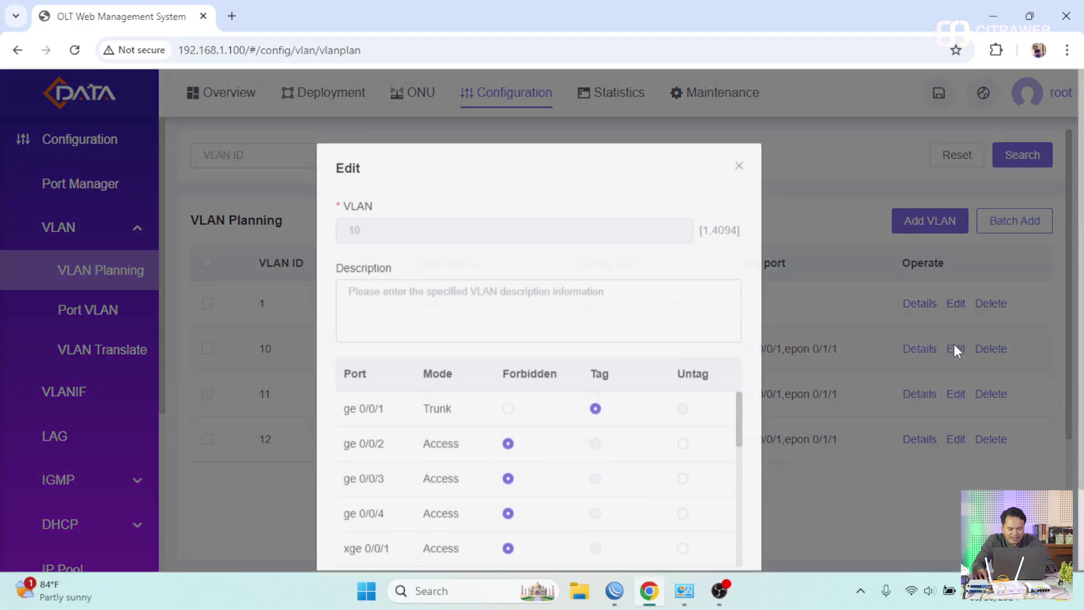
left_click(489, 316)
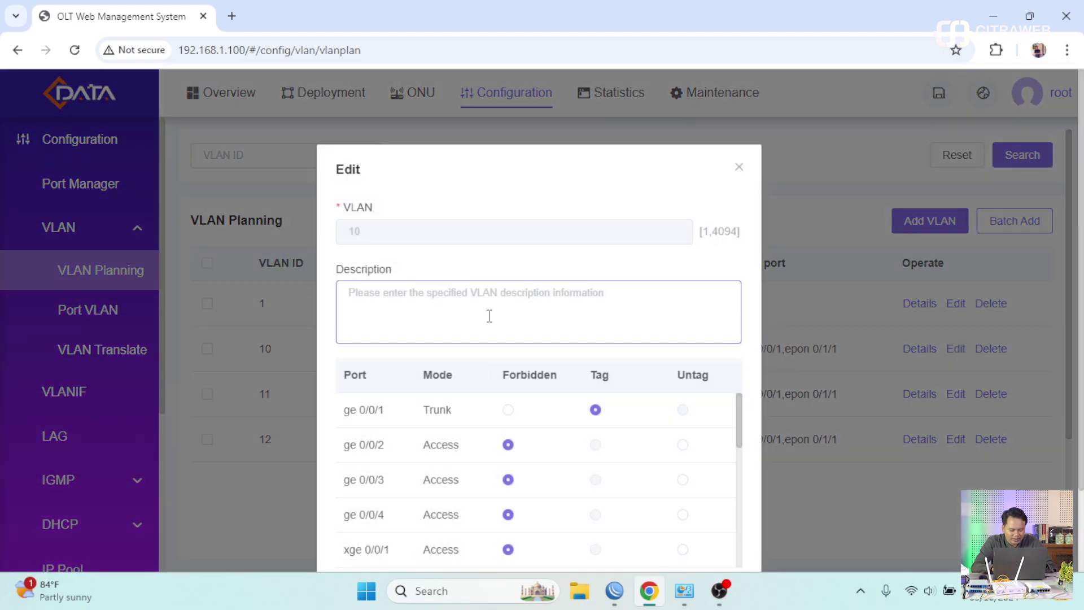
type("MGMT")
scroll(723, 423, "down", 2)
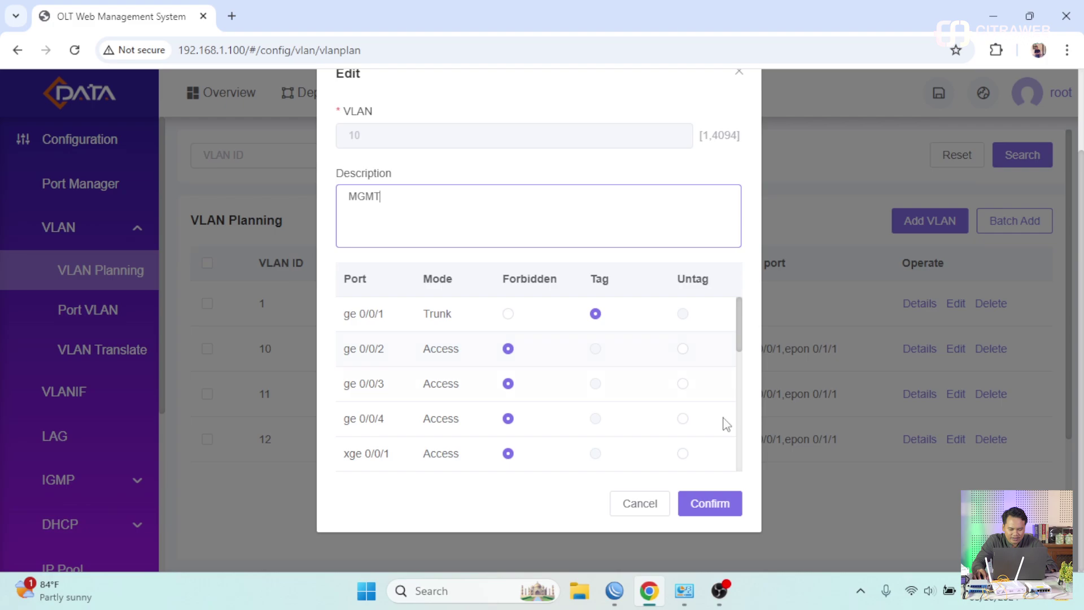
left_click(730, 506)
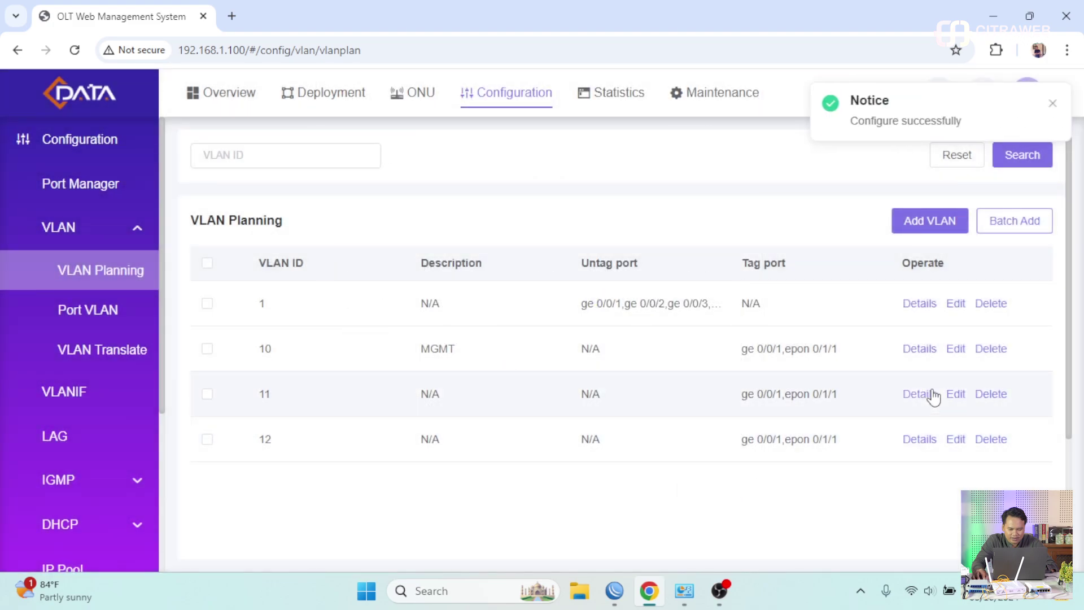
- Give VLAN 11 the description PPPOE
left_click(956, 394)
left_click(488, 206)
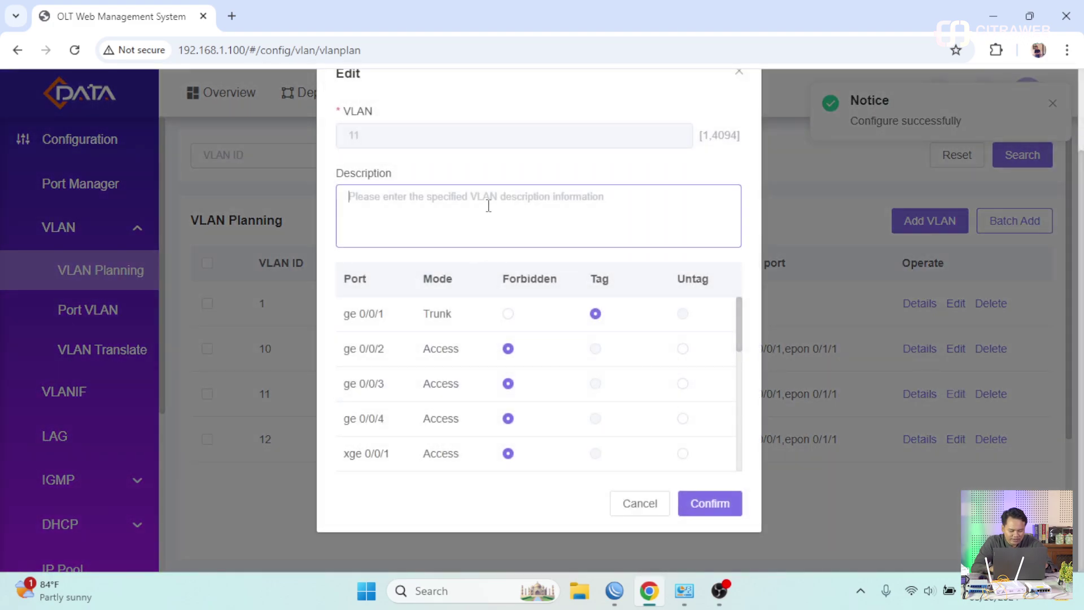
type("PPPOE")
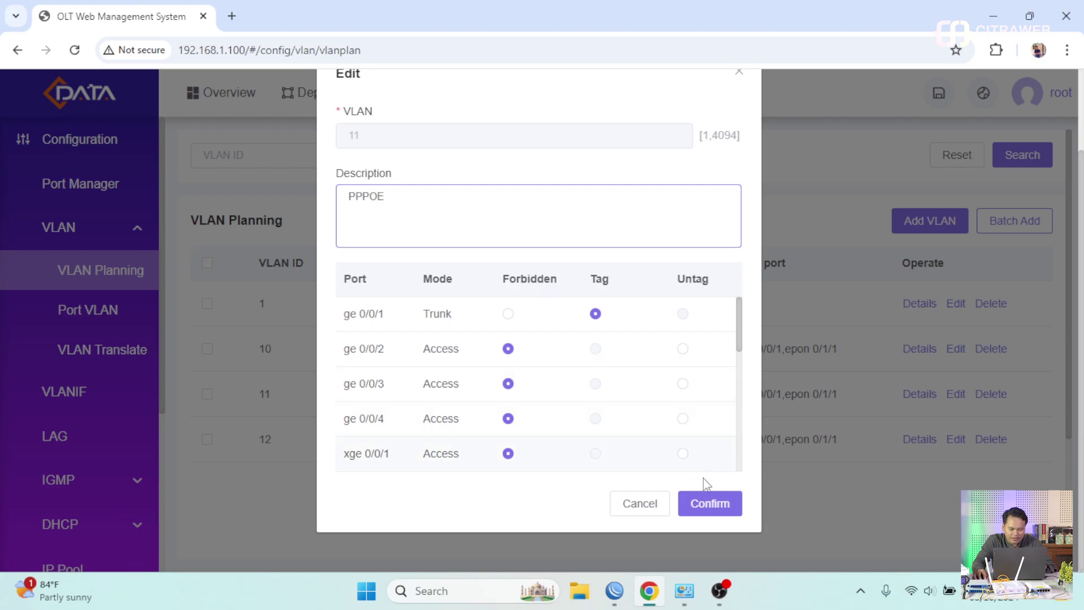
left_click(709, 504)
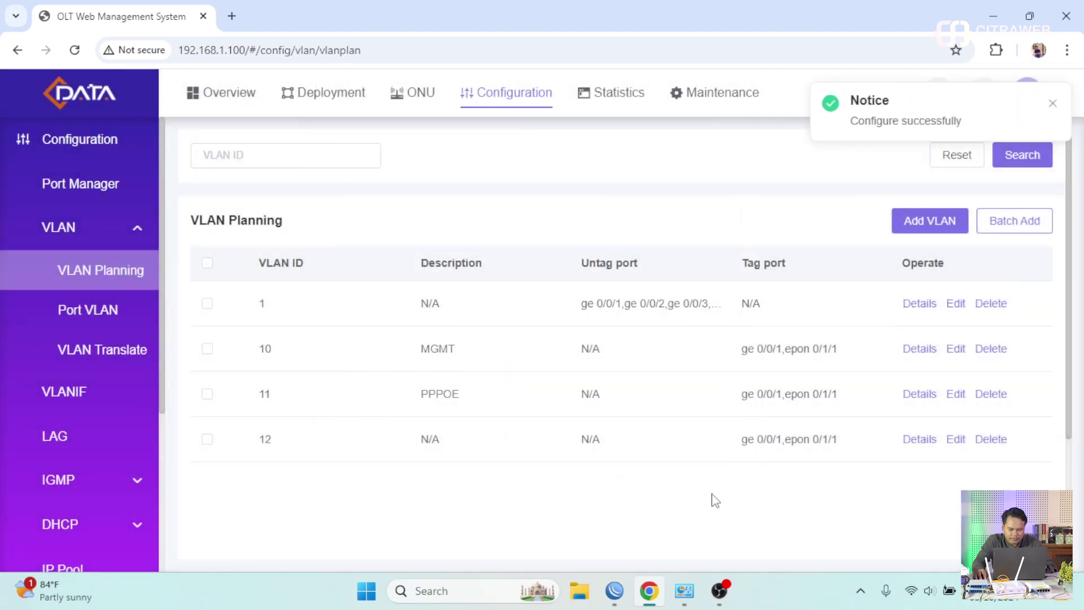
- Give VLAN 12 the description DHCP, then view the empty VLANIF list
left_click(955, 439)
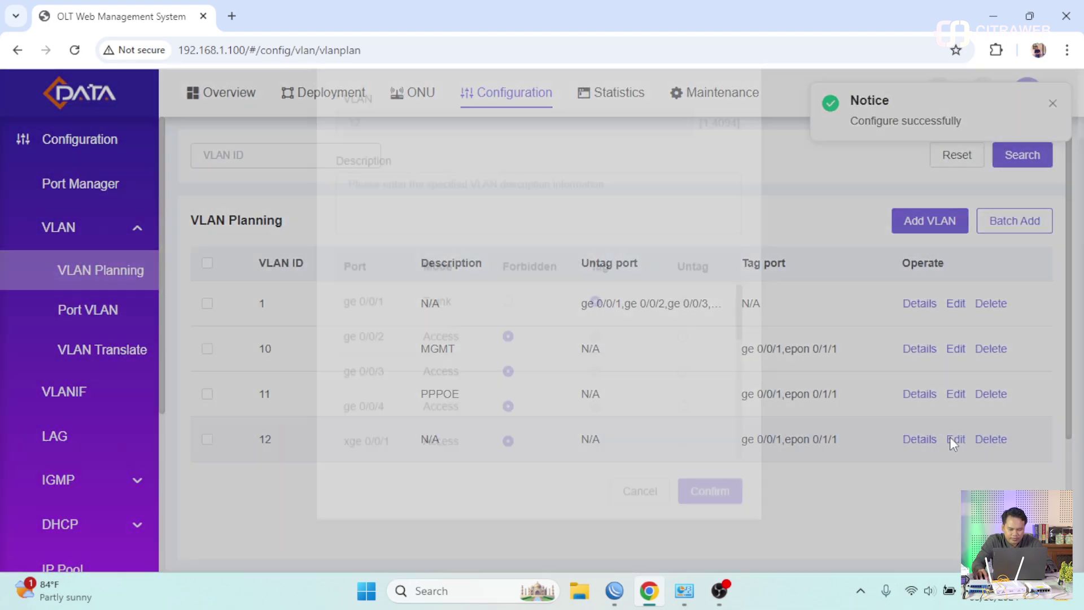
left_click(468, 215)
type("DHCP")
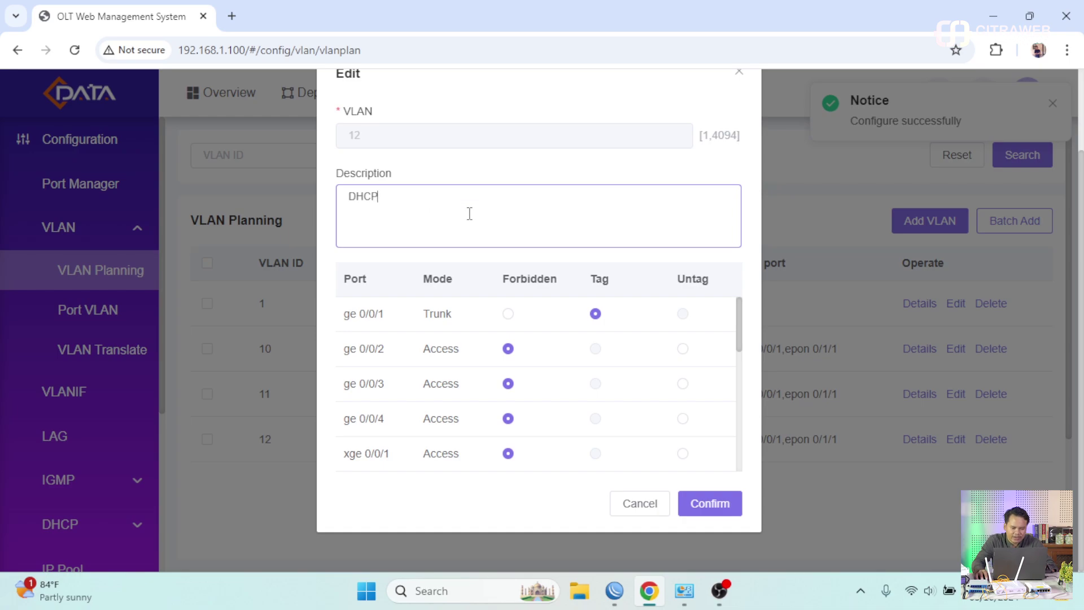
left_click(712, 511)
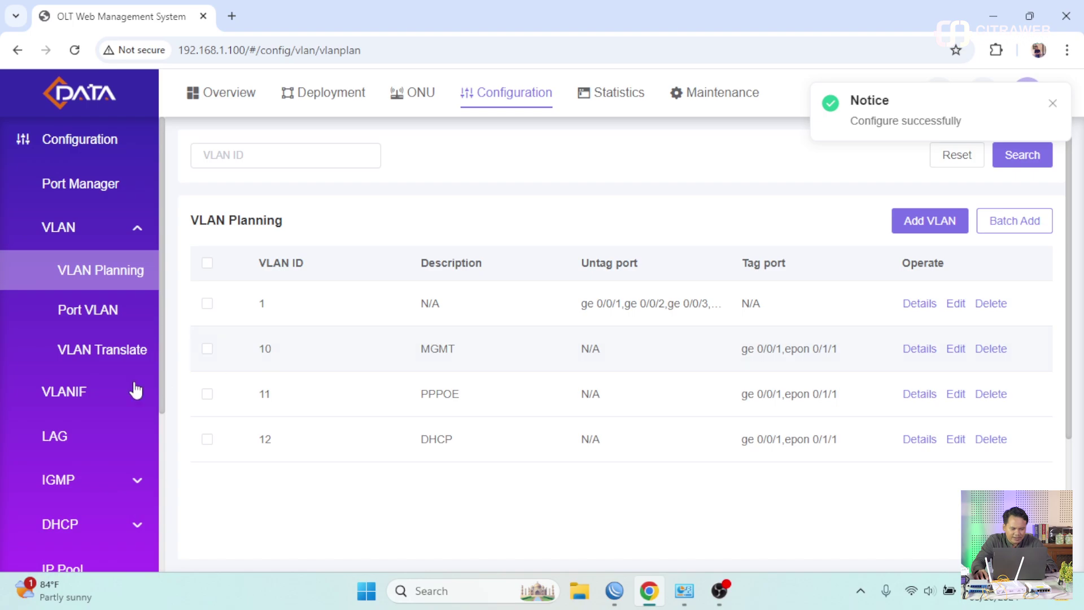
left_click(108, 396)
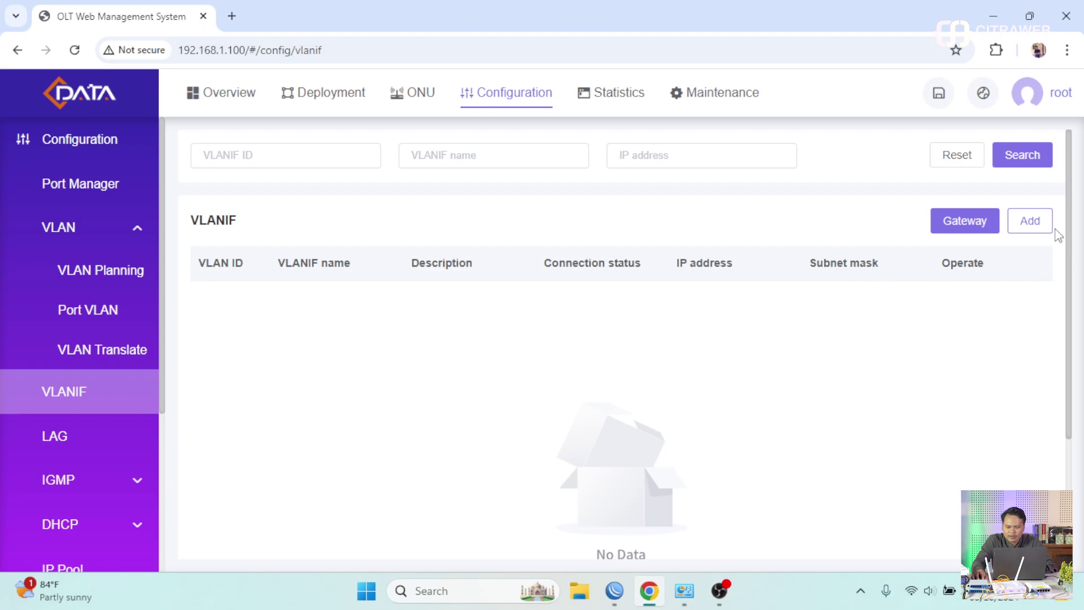
- Start a new VLAN interface on VLAN 10 with Static IP mode
left_click(1030, 220)
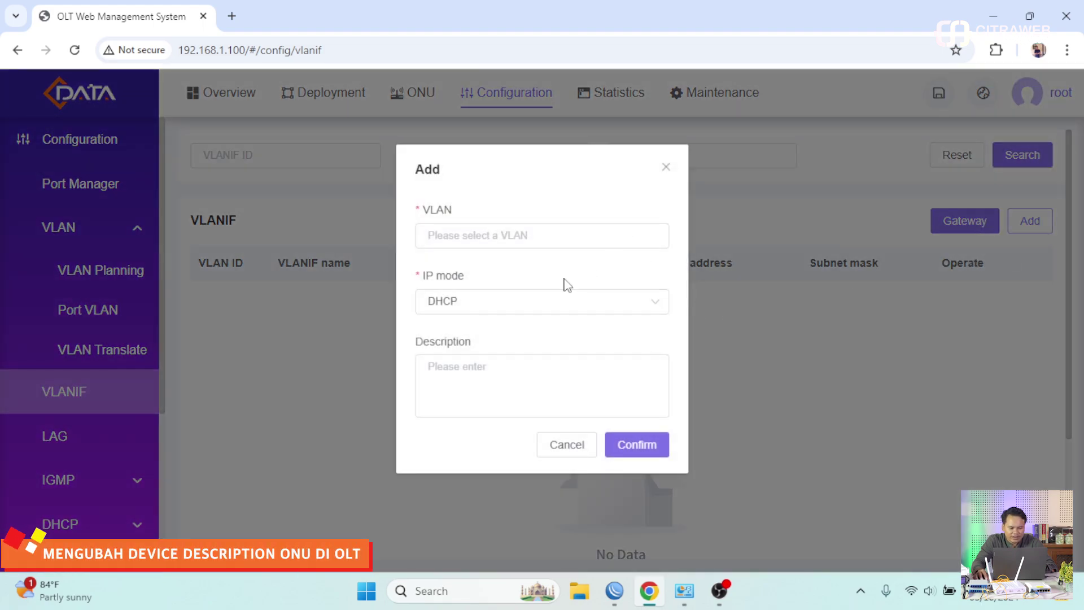
left_click(515, 240)
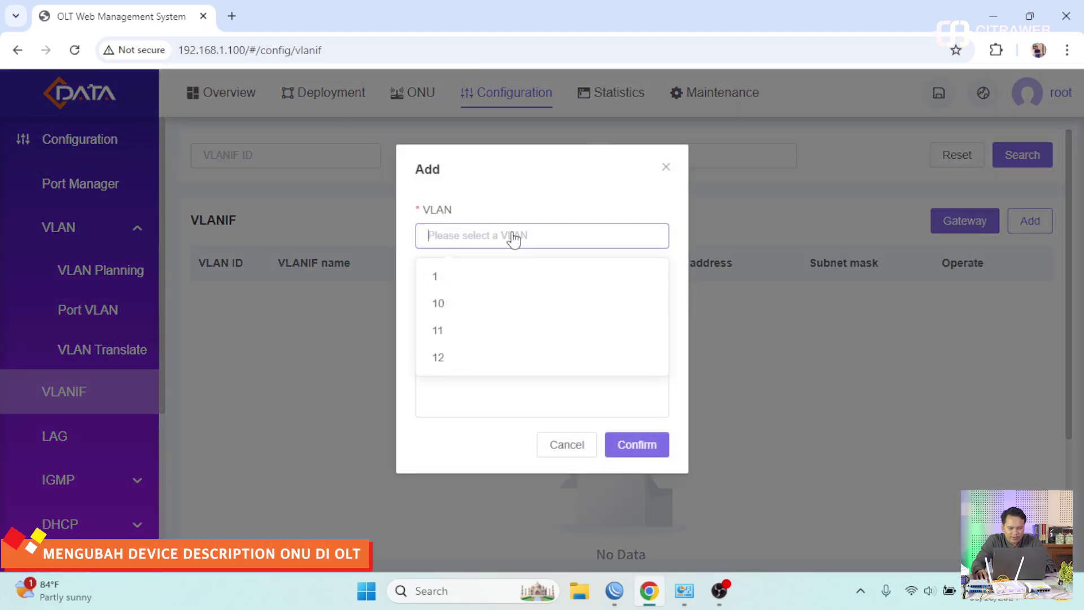
left_click(474, 305)
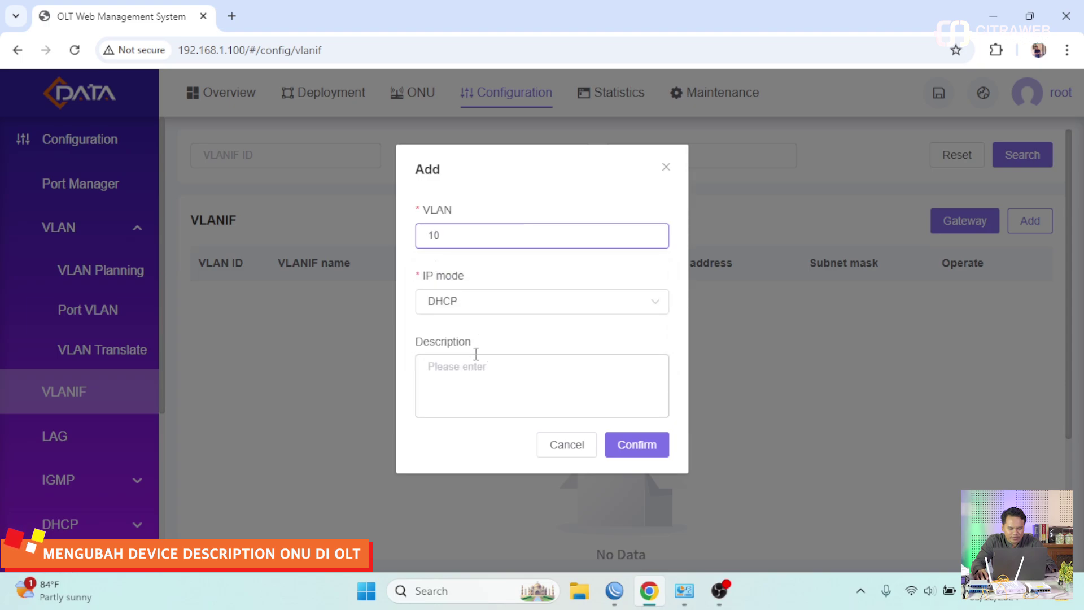
left_click(472, 306)
left_click(472, 367)
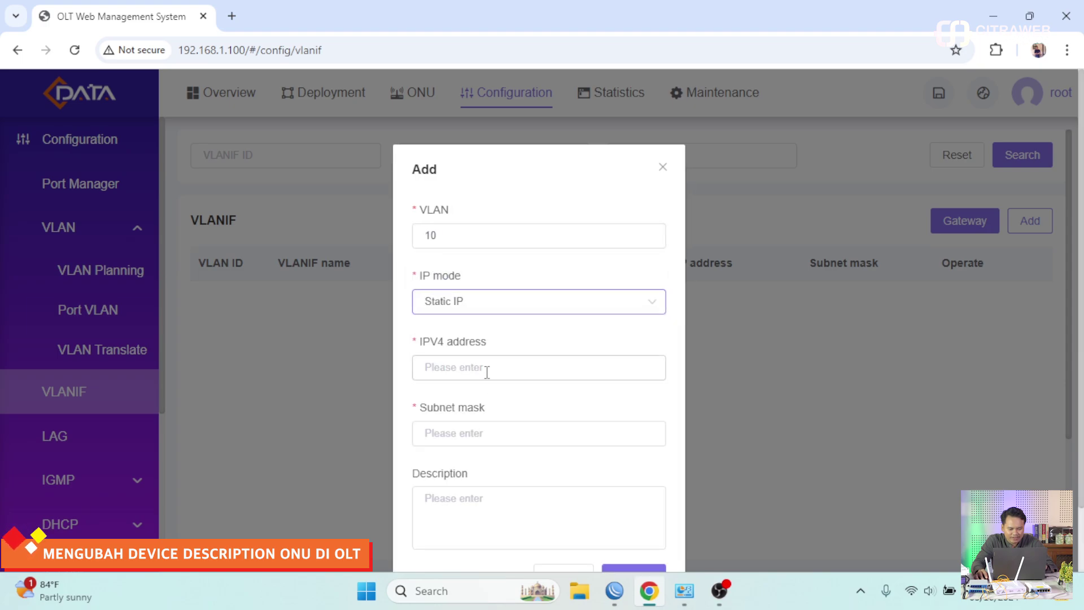
- Enter IPv4 address 10.10.10.2 and subnet mask 255.255.255.0
left_click(484, 369)
type("10.10.10.")
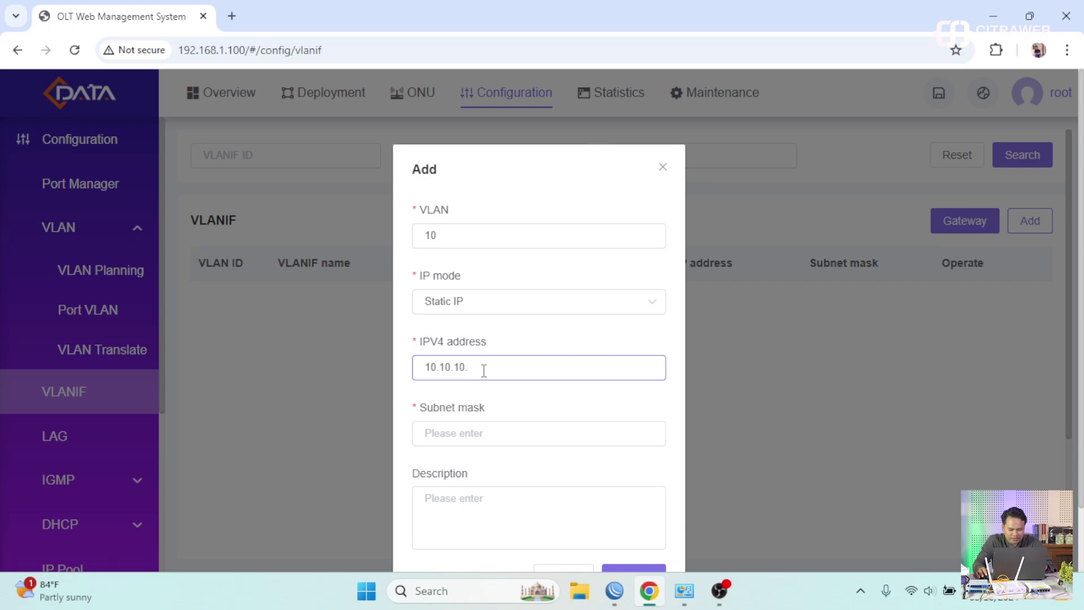
type("2")
left_click(479, 433)
type("255.255.")
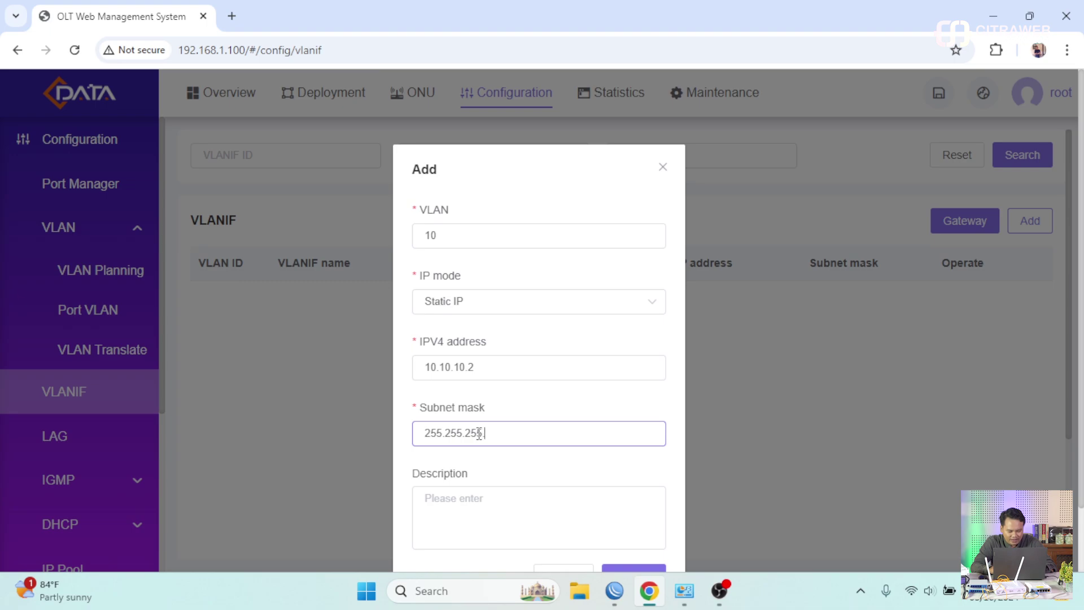
type("255.0")
- Describe the interface as MGMT and confirm creating Vlanif10
left_click(509, 520)
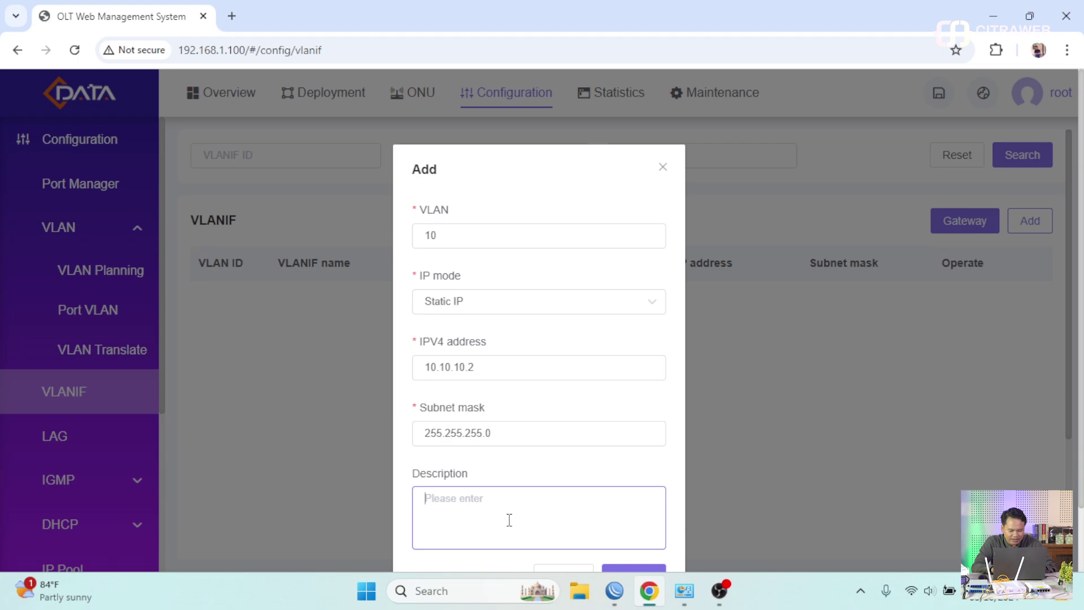
type("MGMTM")
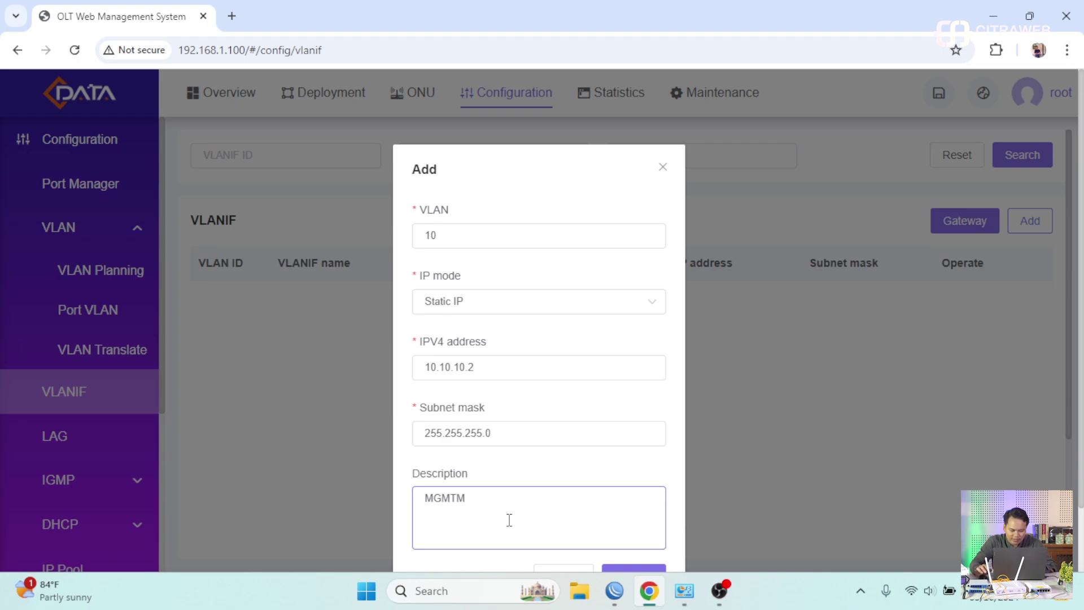
key("BackSpace")
scroll(743, 465, "down", 1)
left_click(647, 511)
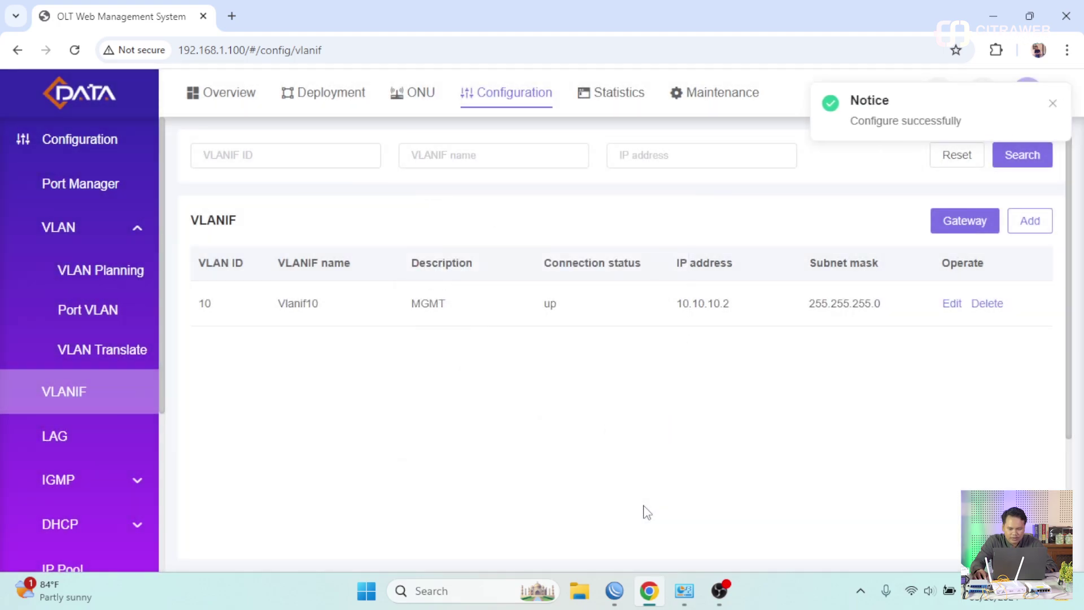
- Give Vlanif10 the default gateway 10.10.10.1 and confirm
left_click(967, 221)
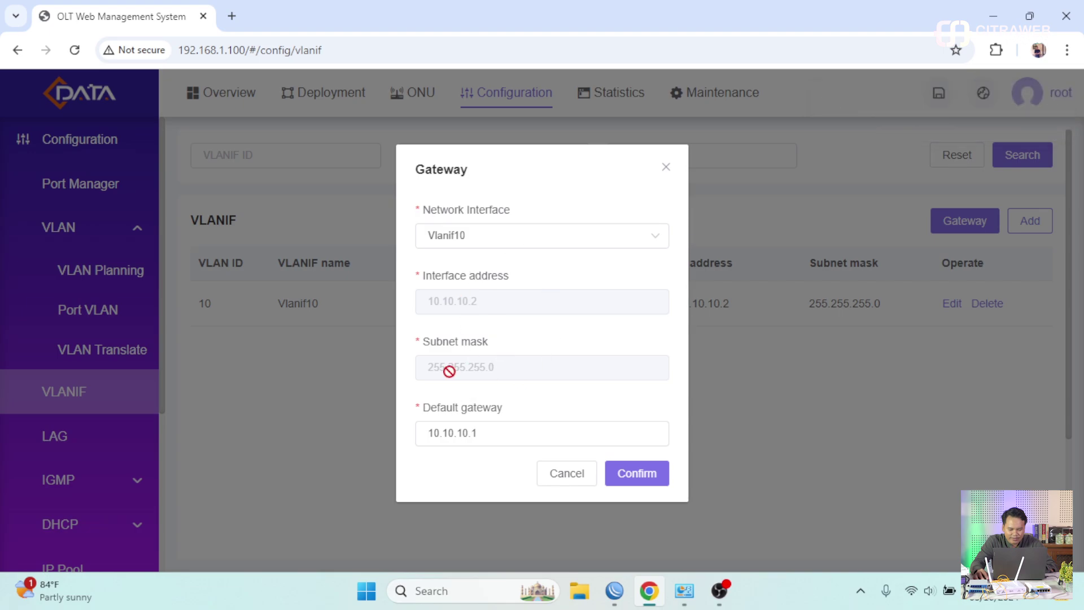
left_click(486, 435)
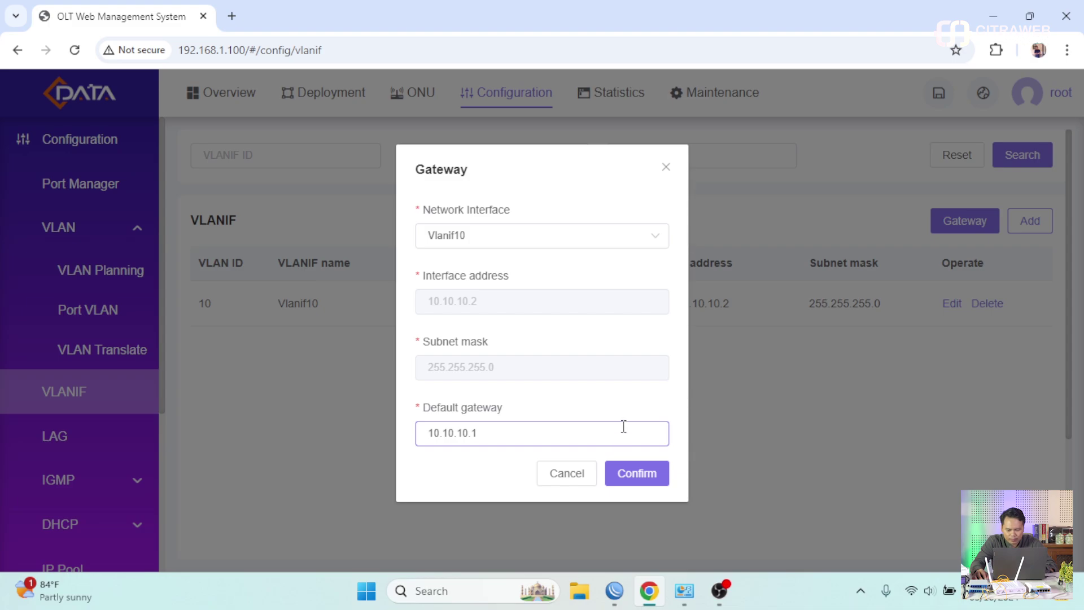
left_click(631, 483)
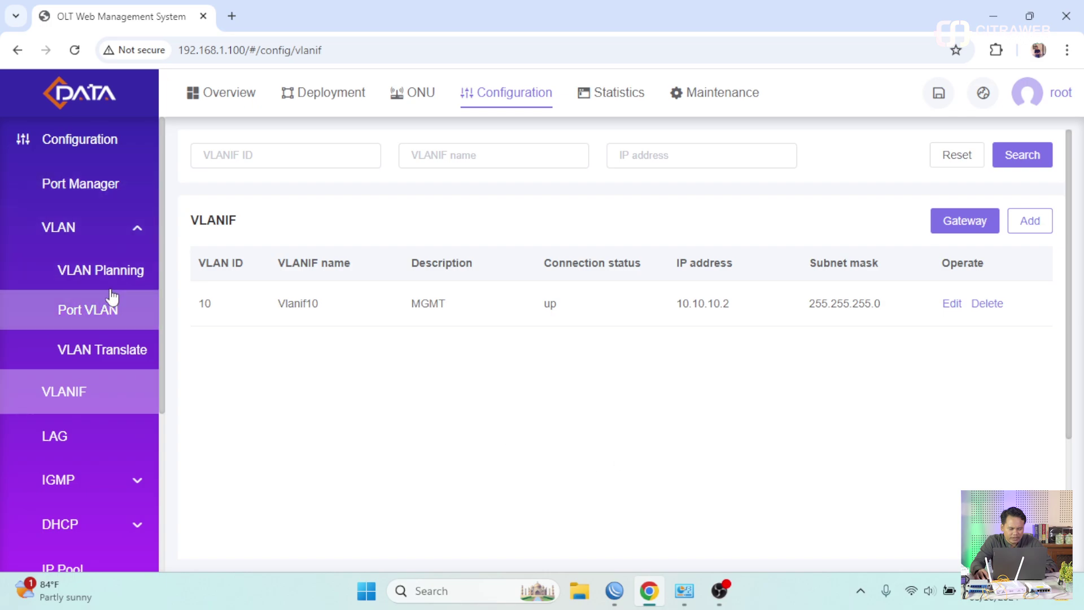
left_click(129, 234)
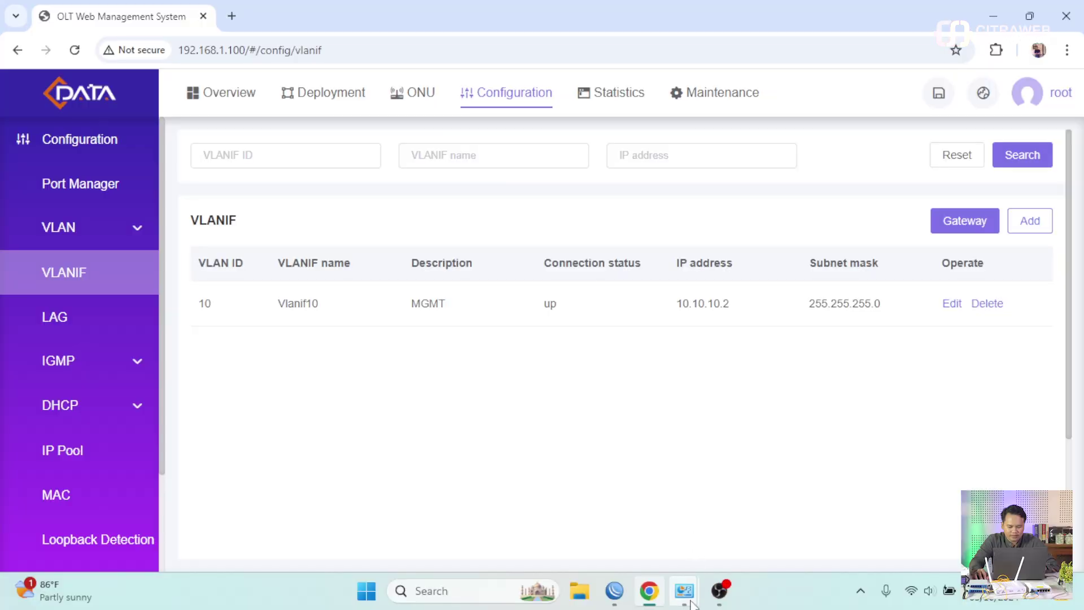
- Set Ethernet 5's IPv4 properties to obtain IP address and DNS automatically, then apply
mouse_move(690, 602)
left_click(737, 541)
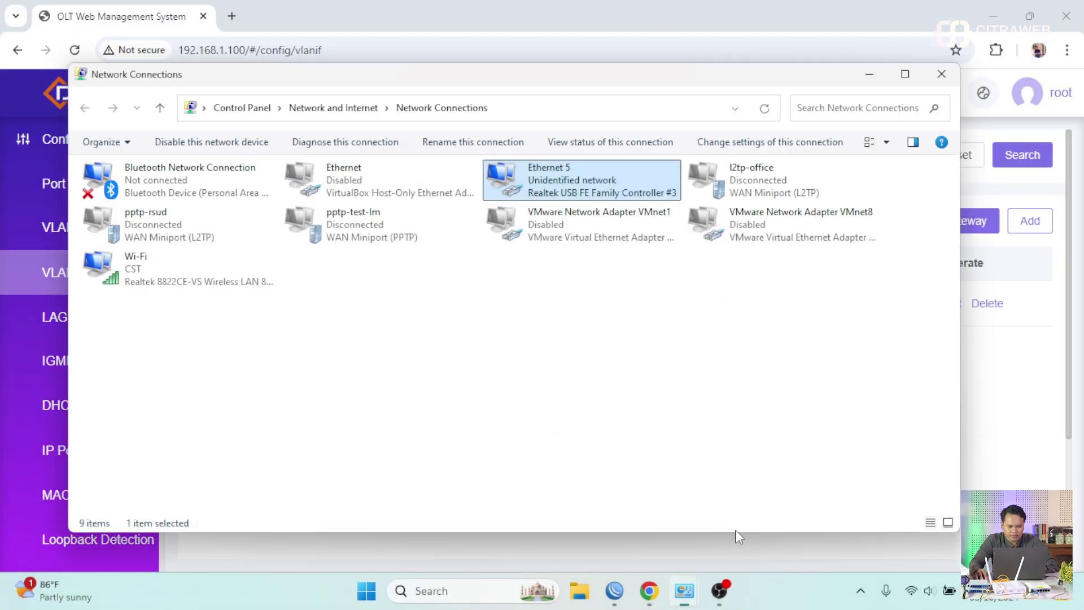
right_click(581, 179)
left_click(643, 333)
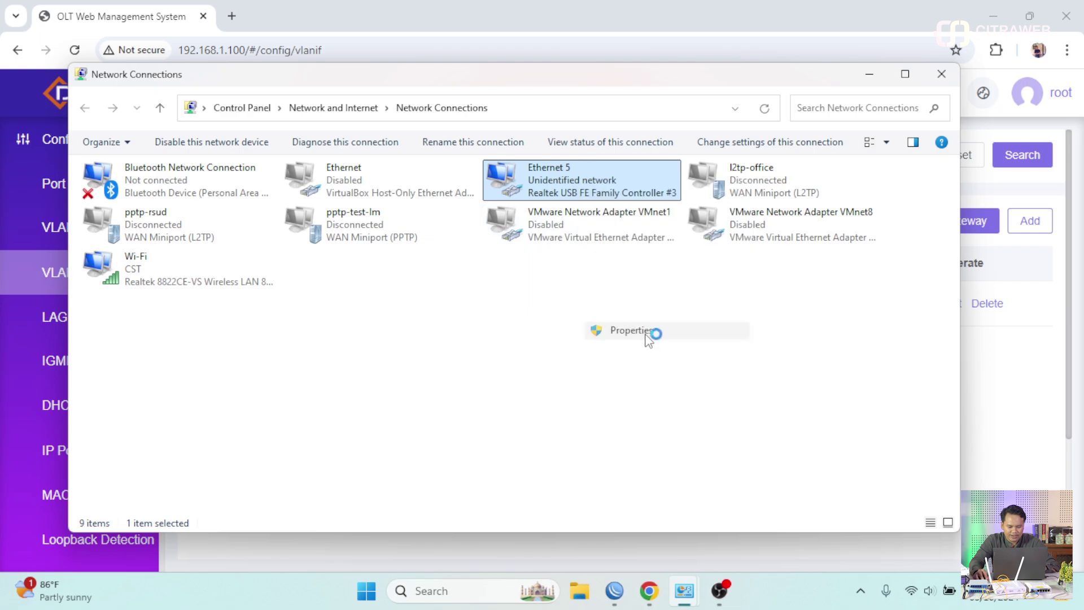
double_click(274, 350)
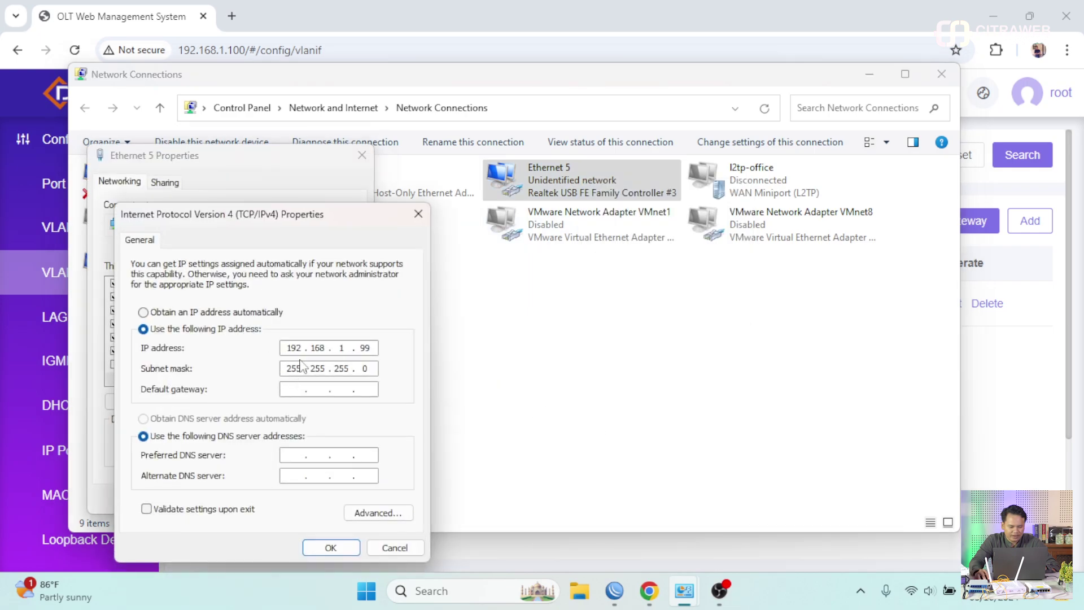
left_click(257, 313)
left_click(263, 420)
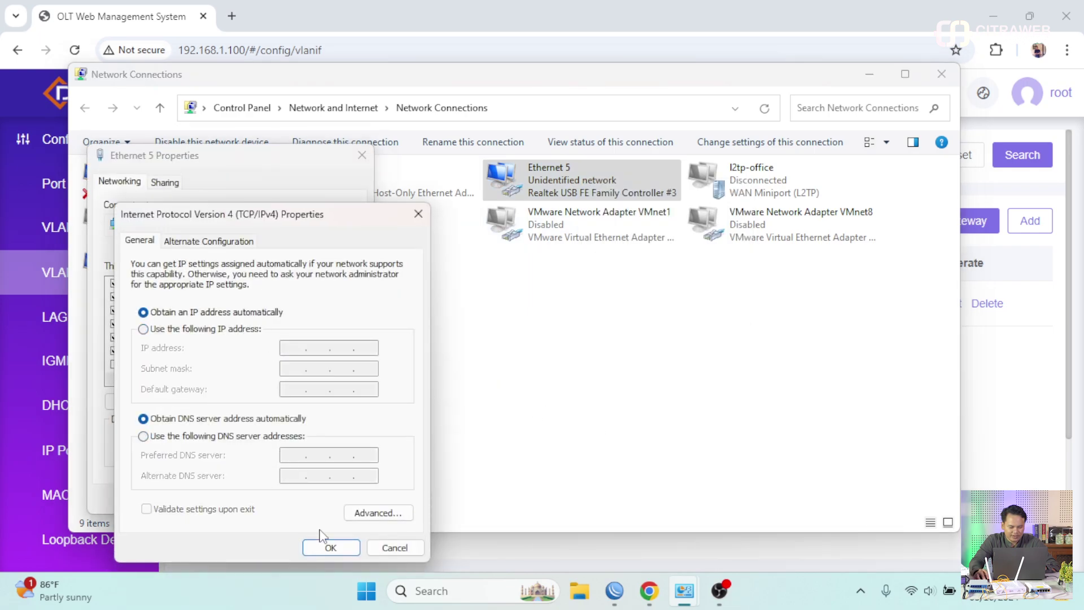
left_click(330, 547)
left_click(274, 498)
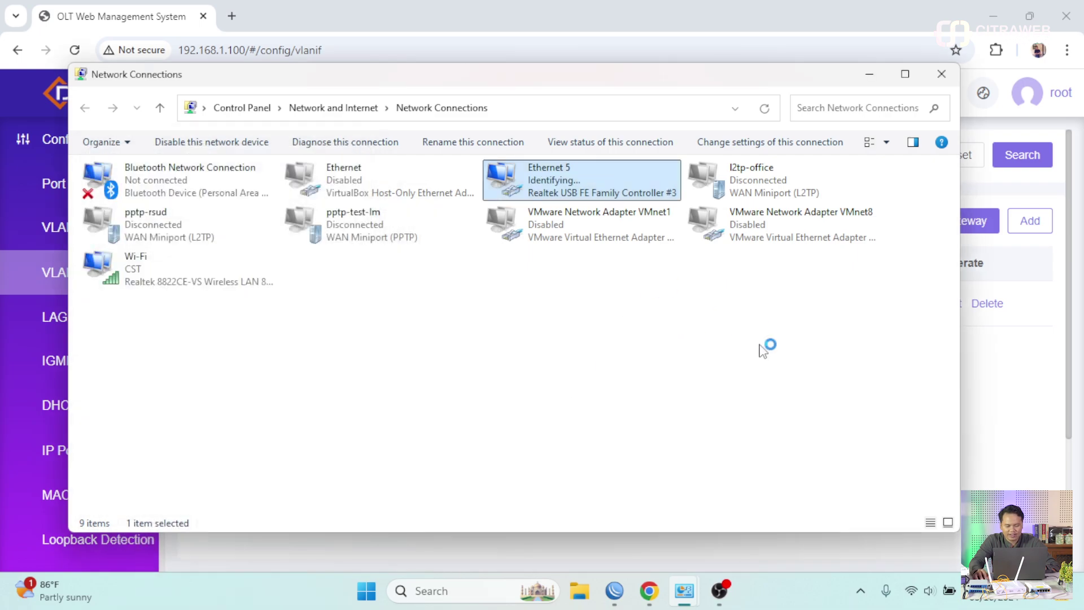
- Load the OLT at 10.10.10.2 in a new browser tab
left_click(1011, 456)
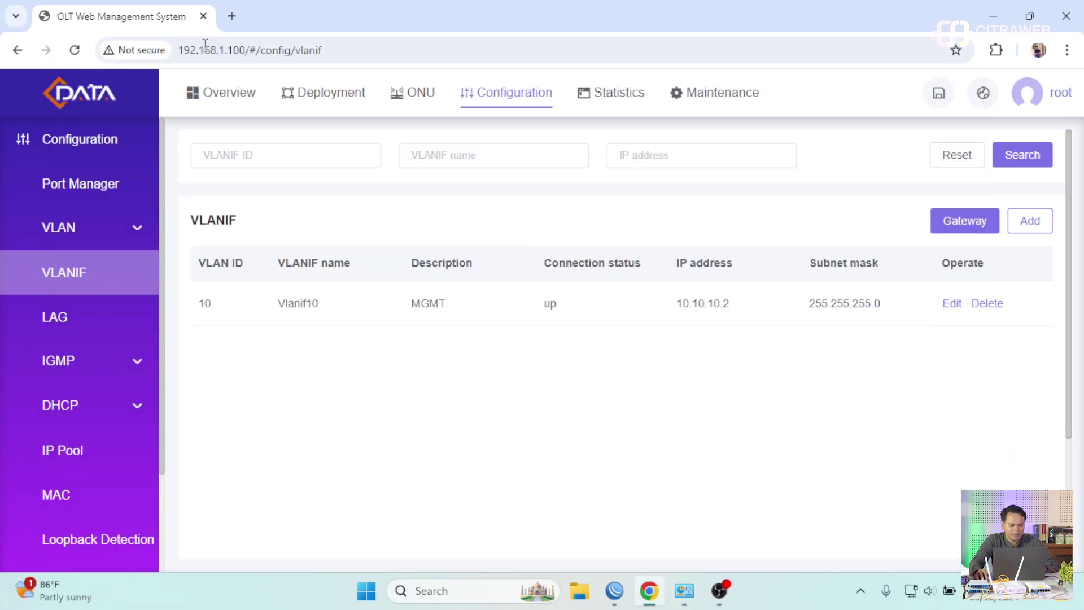
left_click(231, 16)
type("10.10.10.")
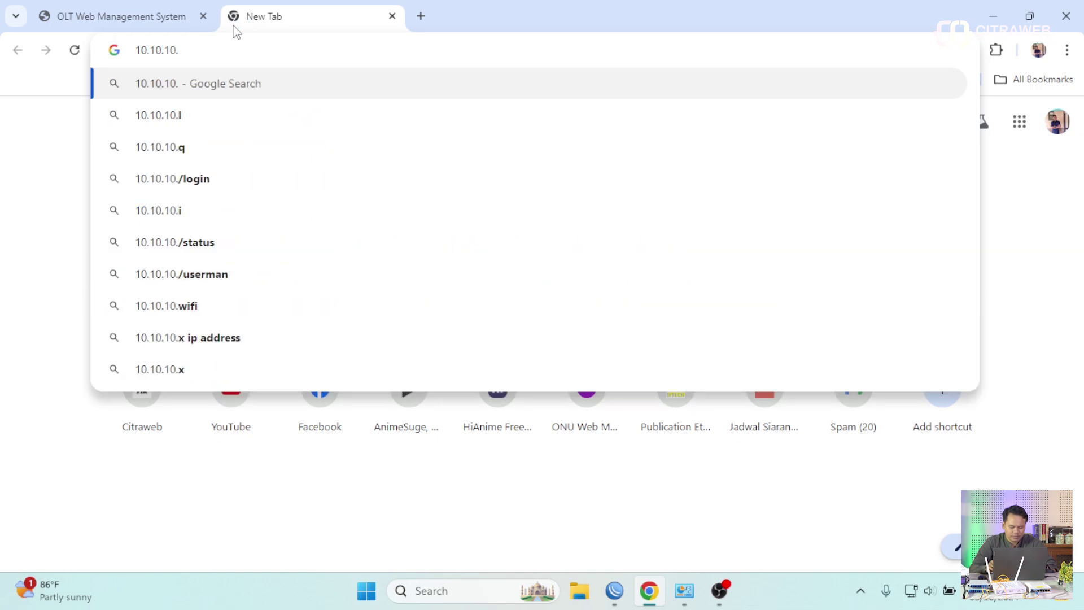
type("2")
key("Return")
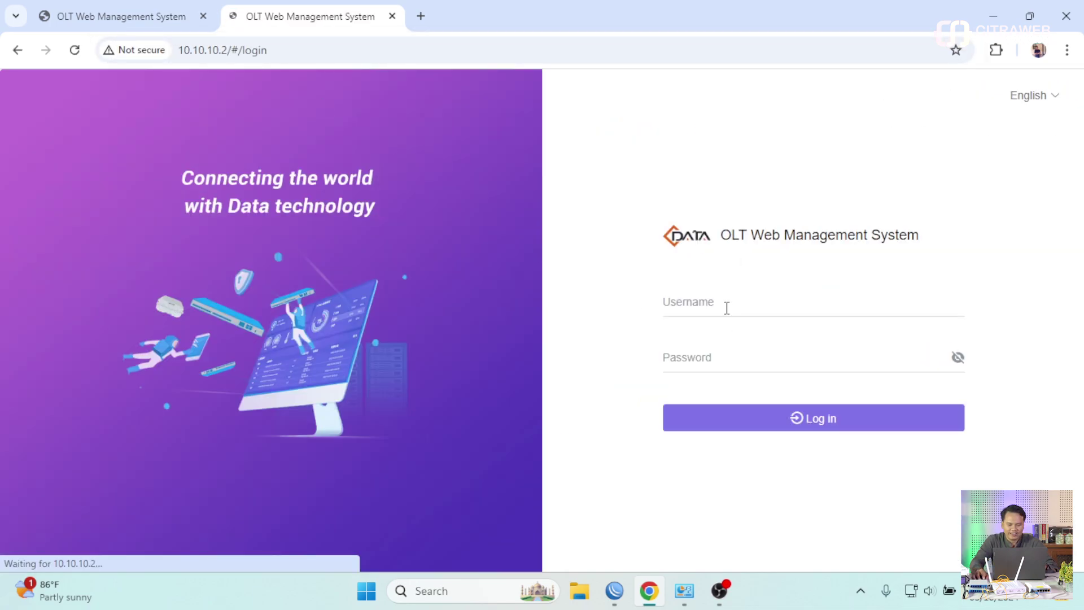
- Log in as root with the account password and dismiss the save-password prompt
left_click(727, 308)
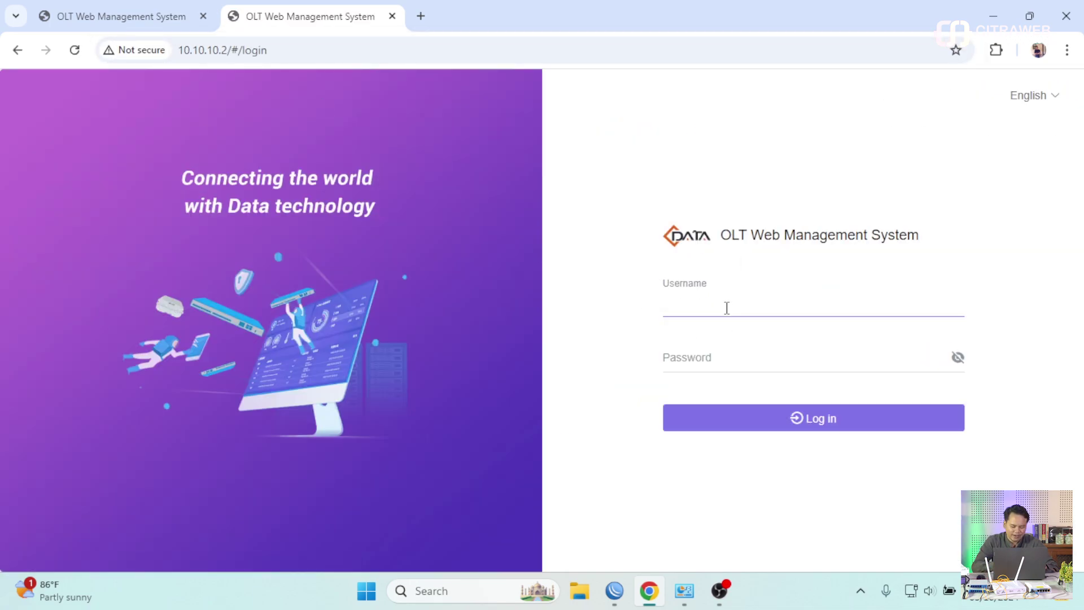
type("root")
key("Tab")
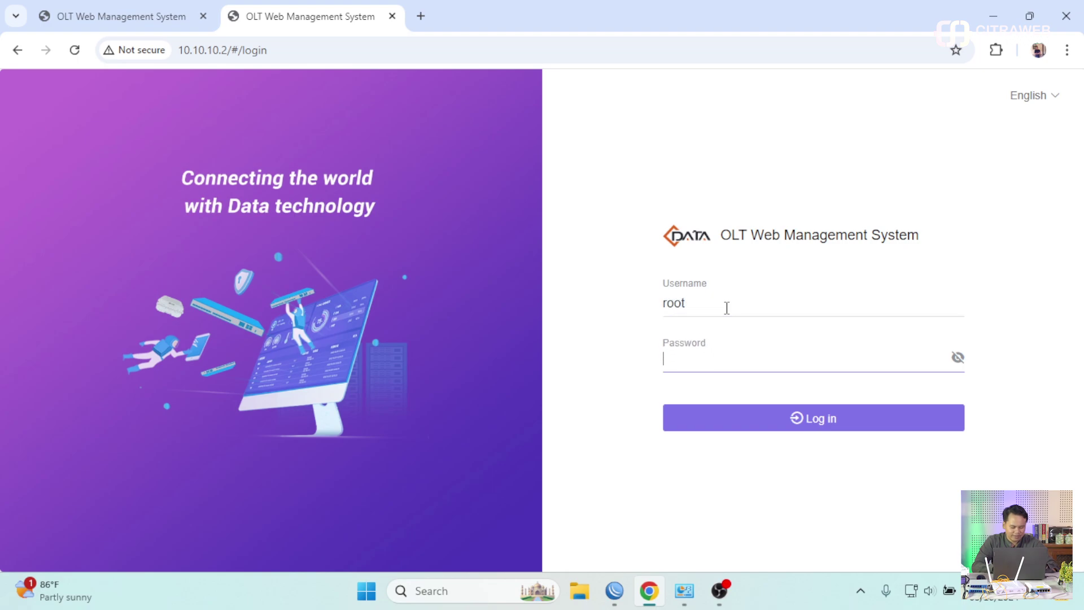
type("admin")
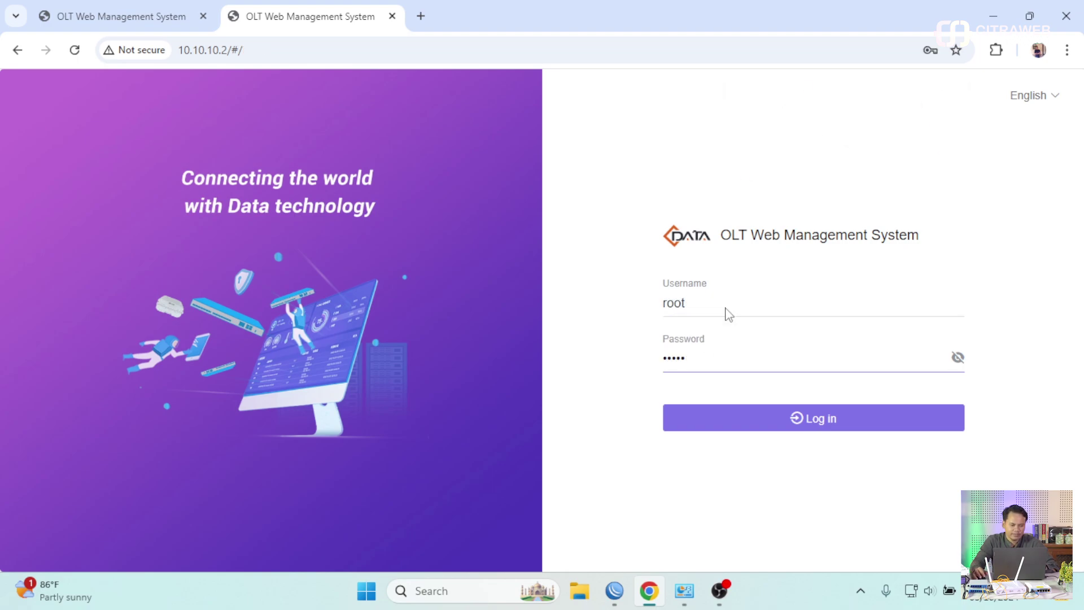
key("Return")
left_click(679, 291)
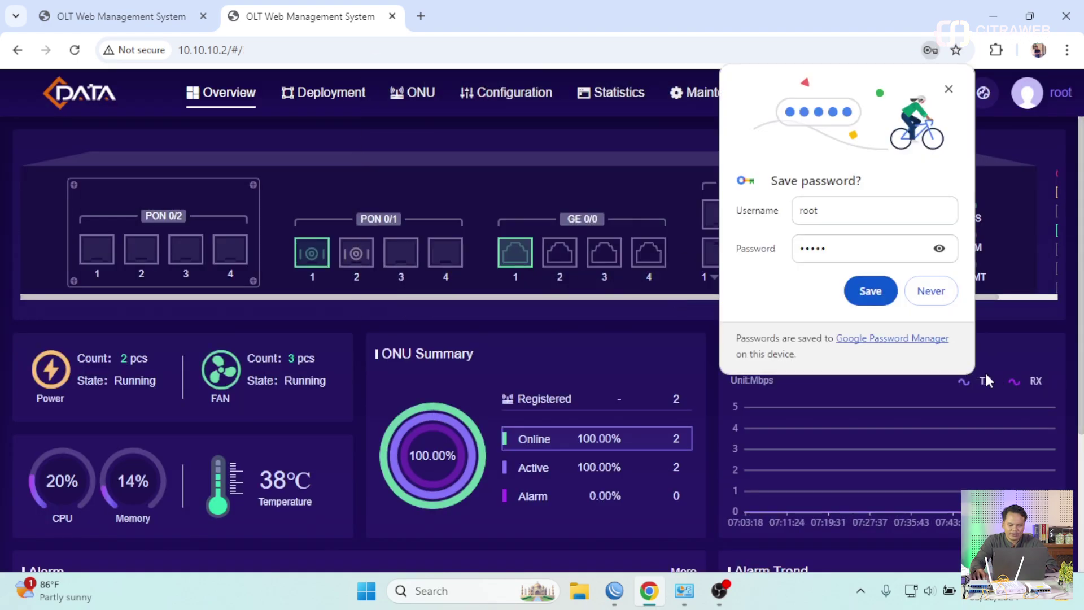
- Browse the Configuration, ONU list and authorization pages, ending on the Port Manager page
left_click(929, 291)
left_click(512, 96)
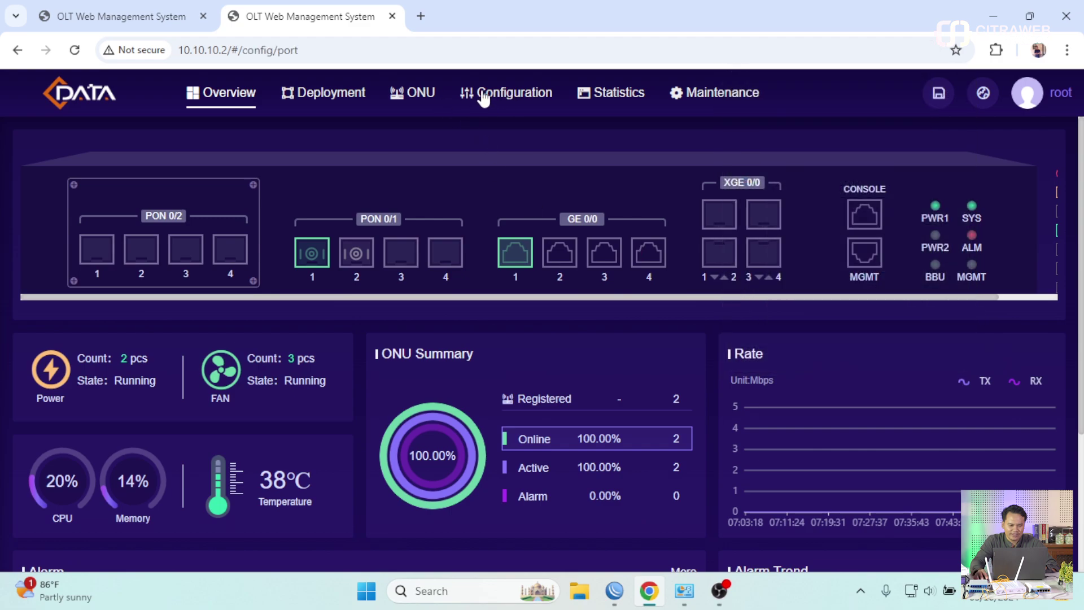
left_click(351, 100)
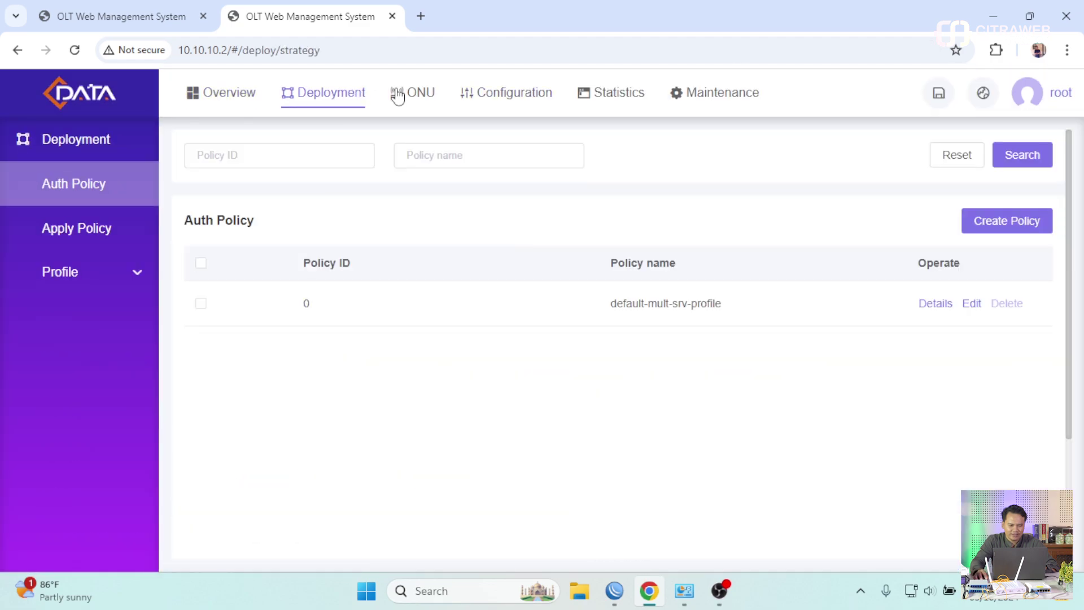
left_click(418, 94)
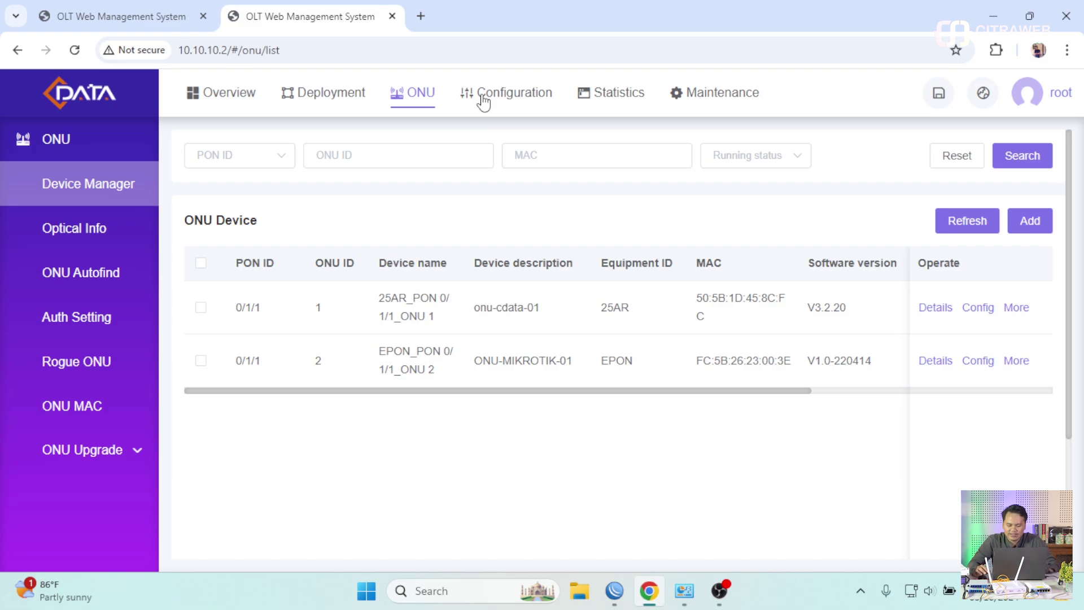
left_click(484, 103)
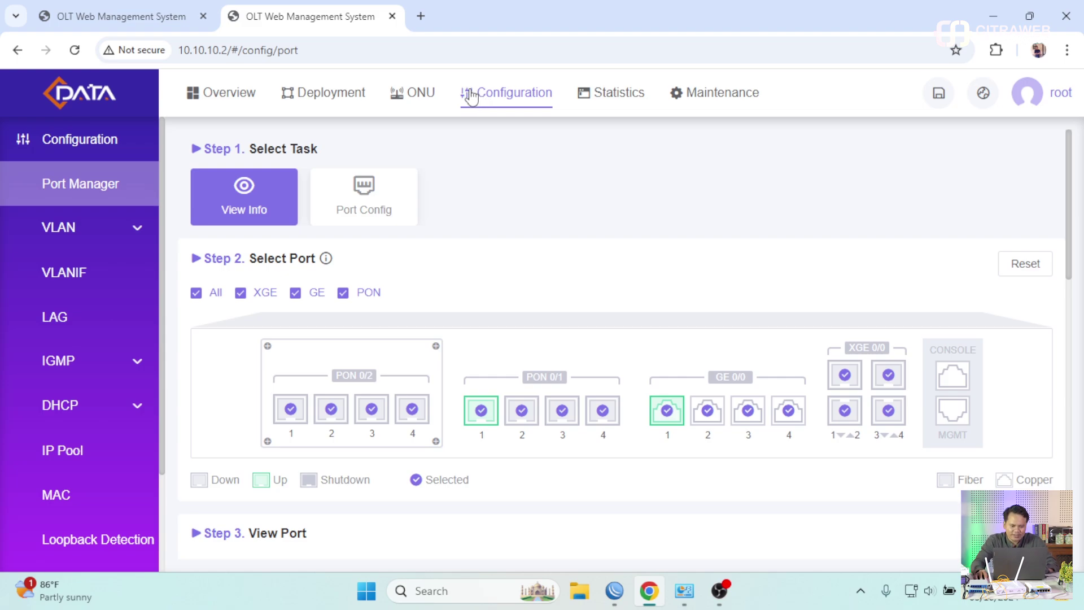
left_click(421, 97)
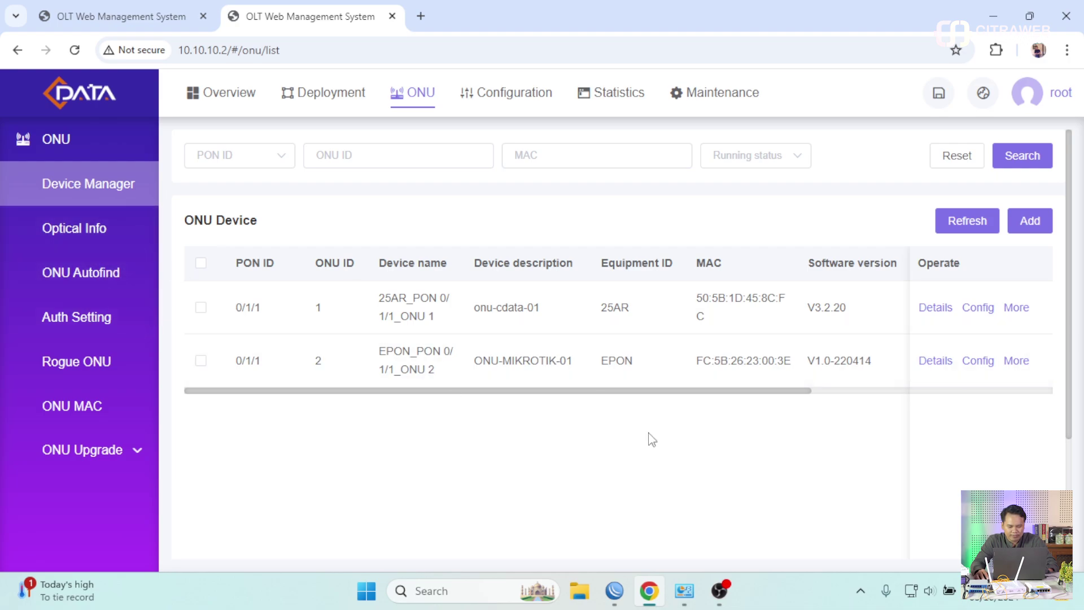
left_click(91, 276)
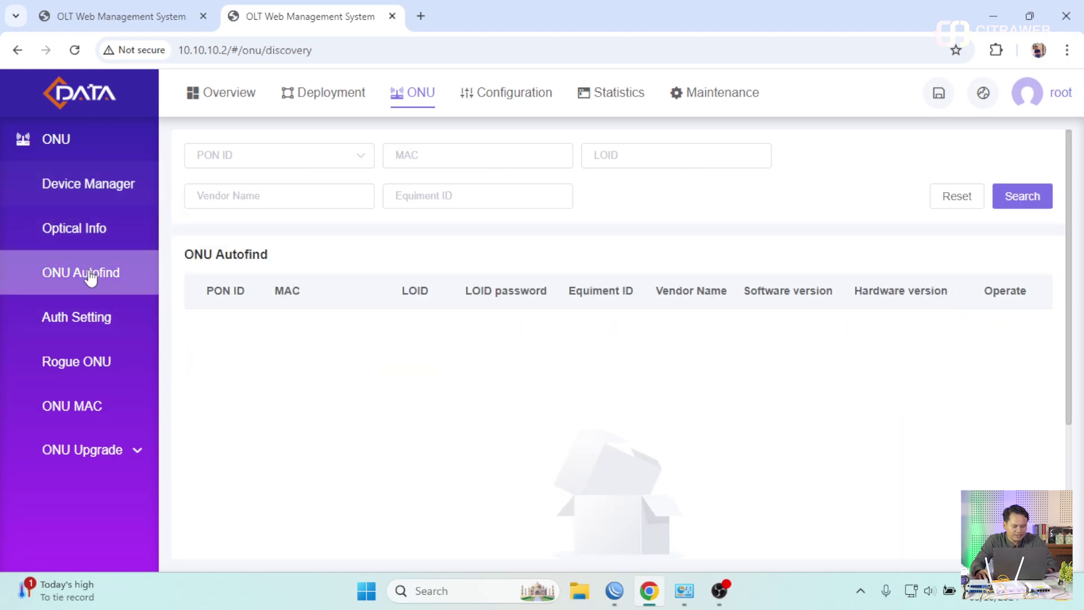
left_click(86, 318)
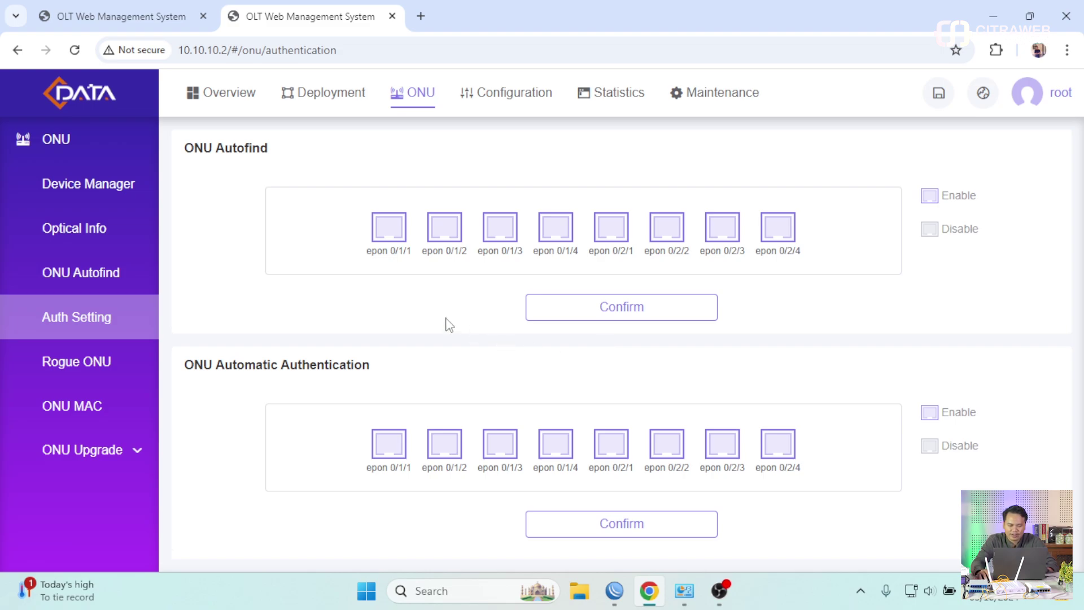
left_click(103, 184)
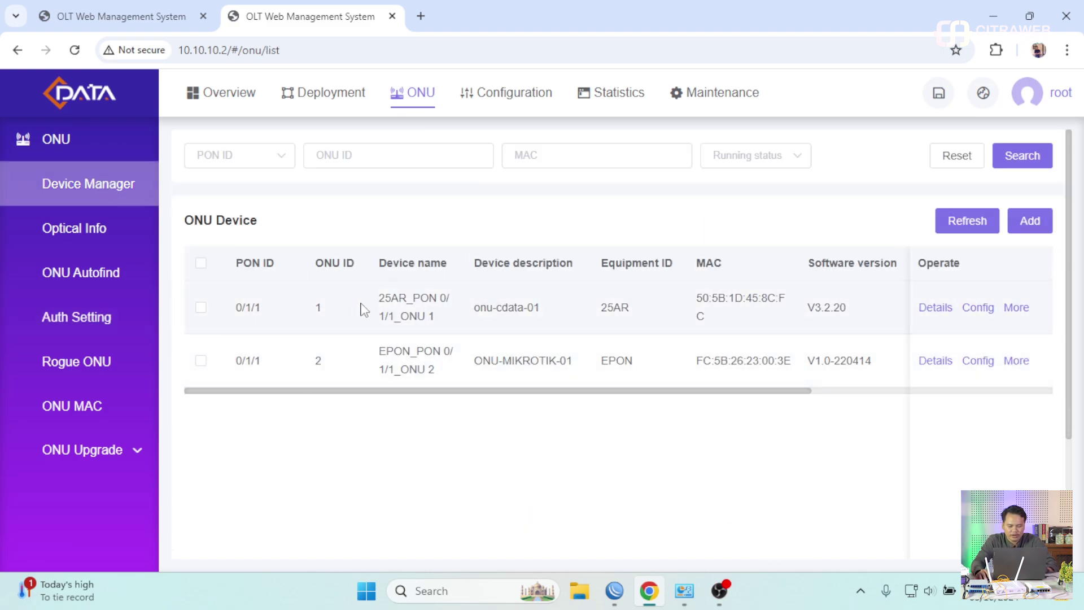
left_click(525, 98)
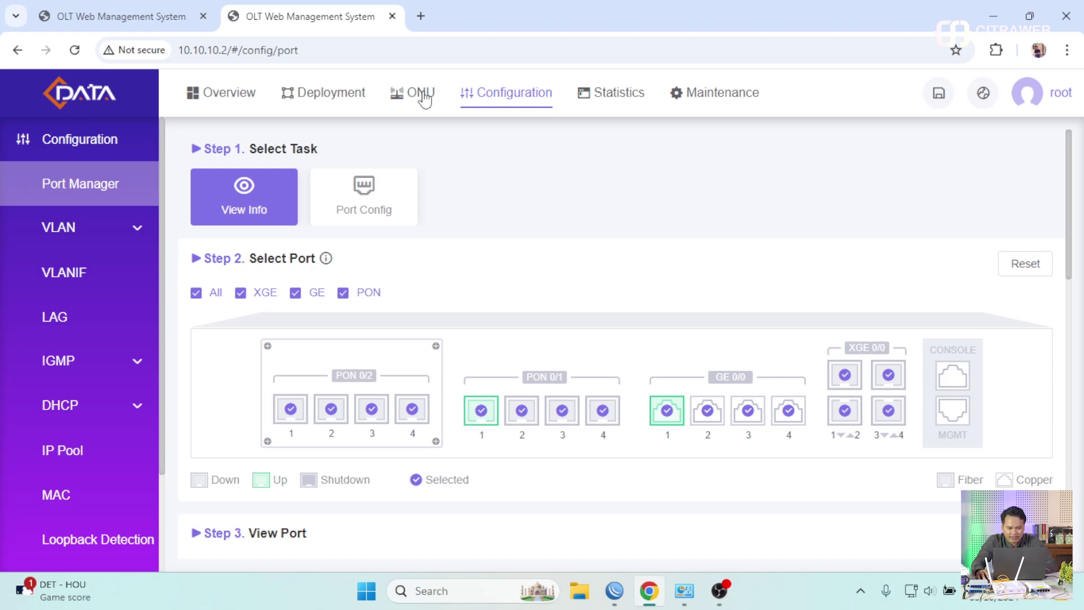
- Switch between ONU Device Manager and Auth Setting, then open and cancel Add Device
left_click(424, 94)
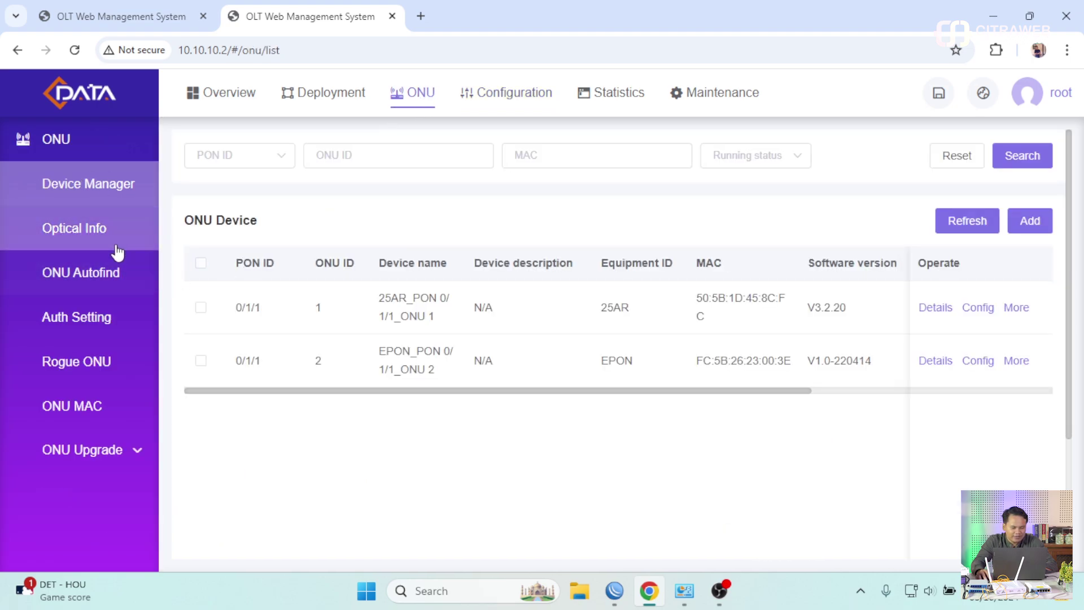
left_click(99, 332)
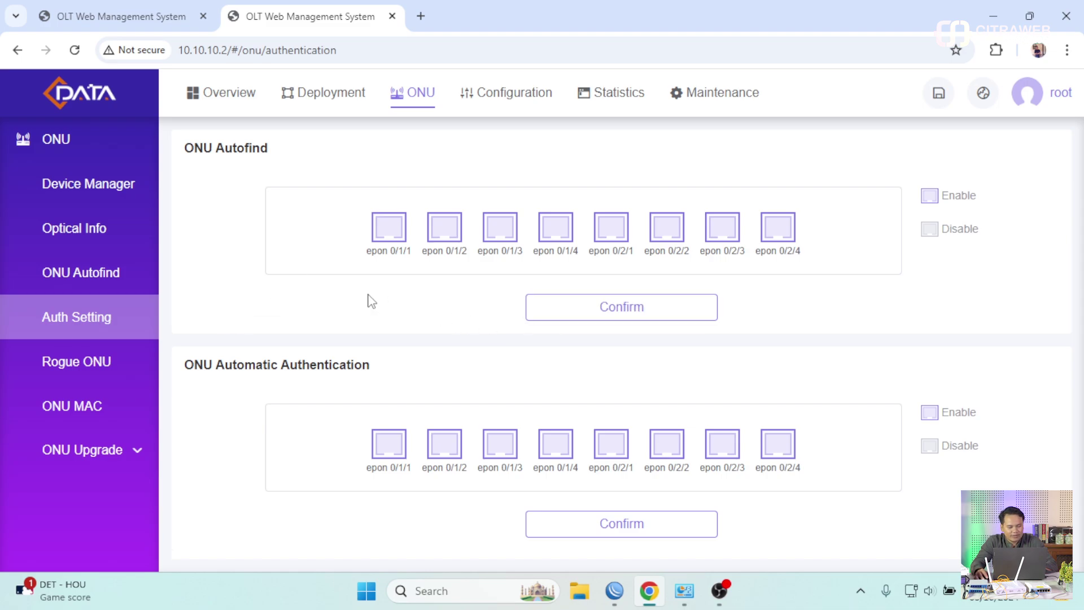
left_click(122, 195)
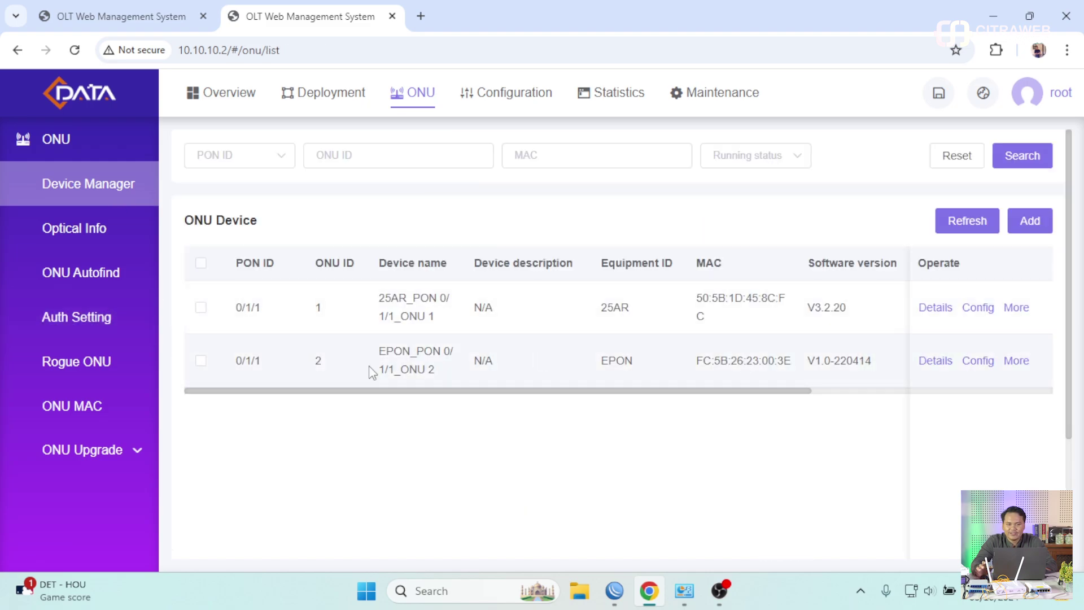
left_click(116, 318)
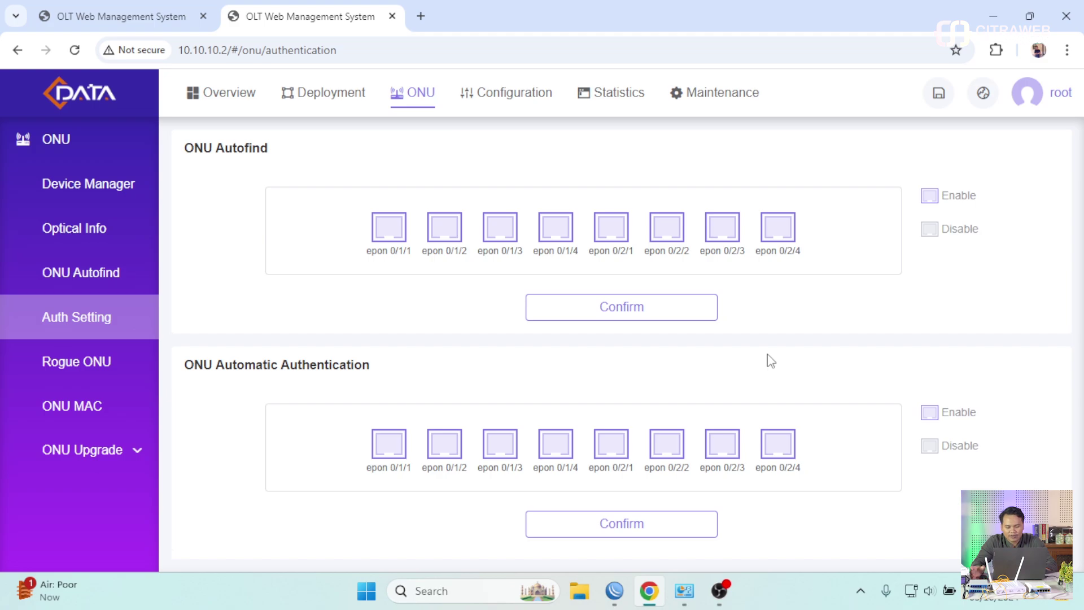
left_click(114, 186)
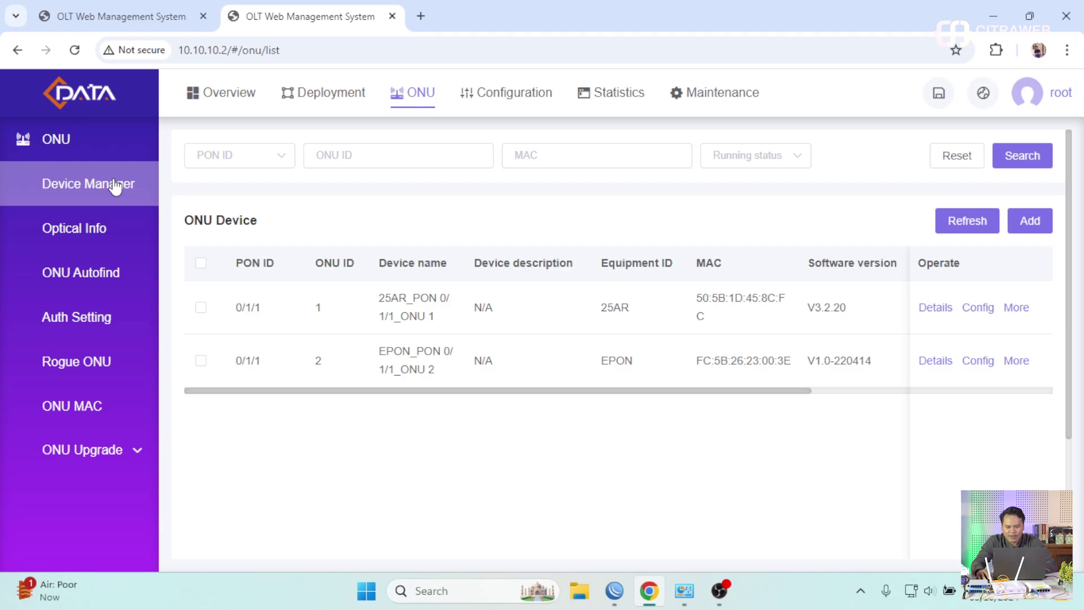
left_click(1031, 217)
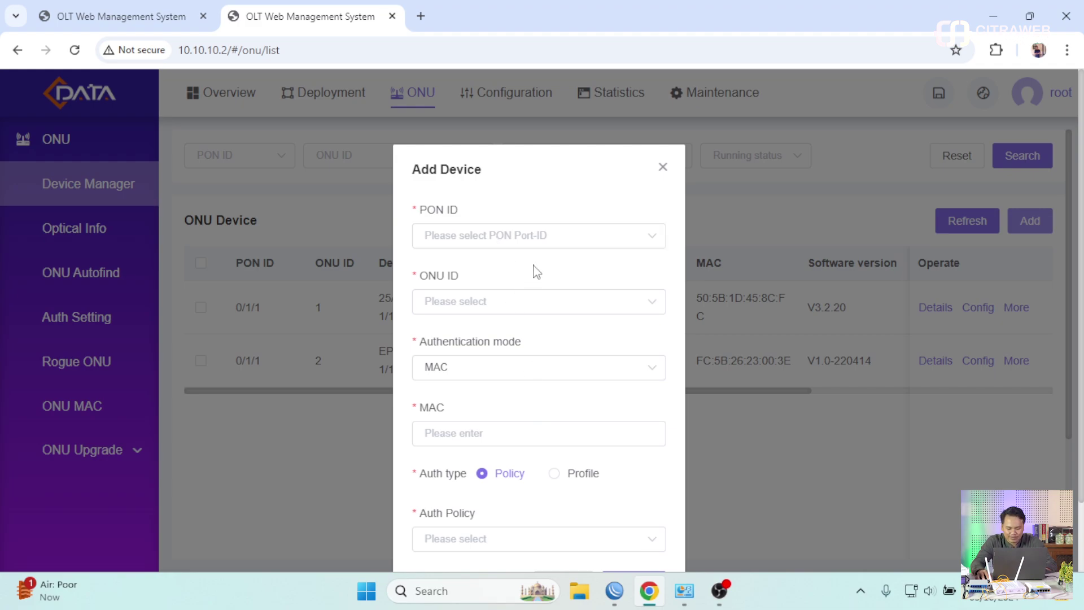
left_click(664, 168)
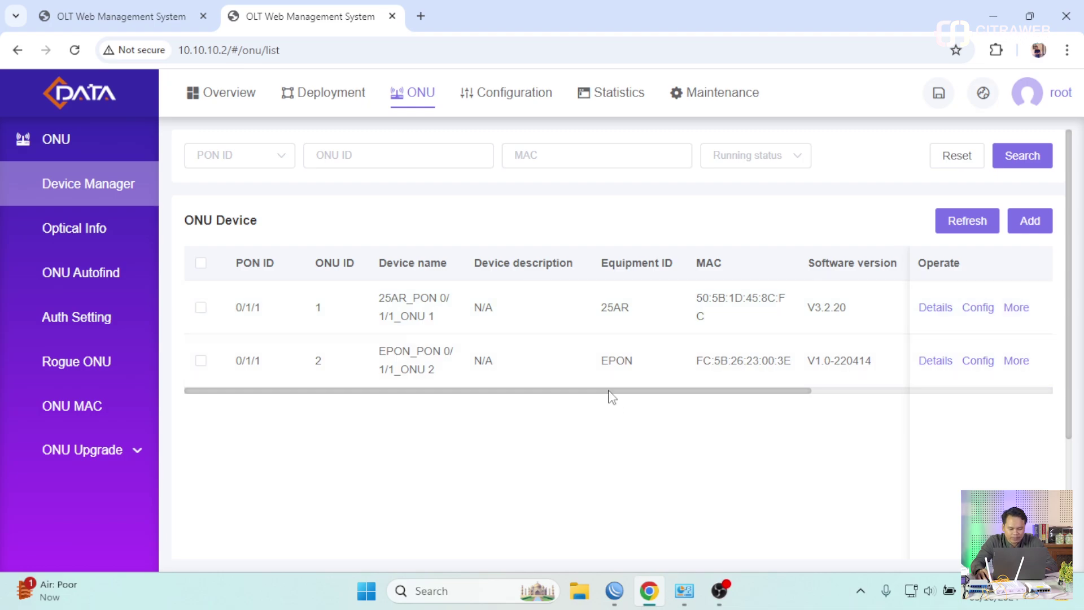
left_click_drag(664, 393, 778, 395)
- Open the Details page of ONU 1 (25AR) and look over its settings
left_click(970, 307)
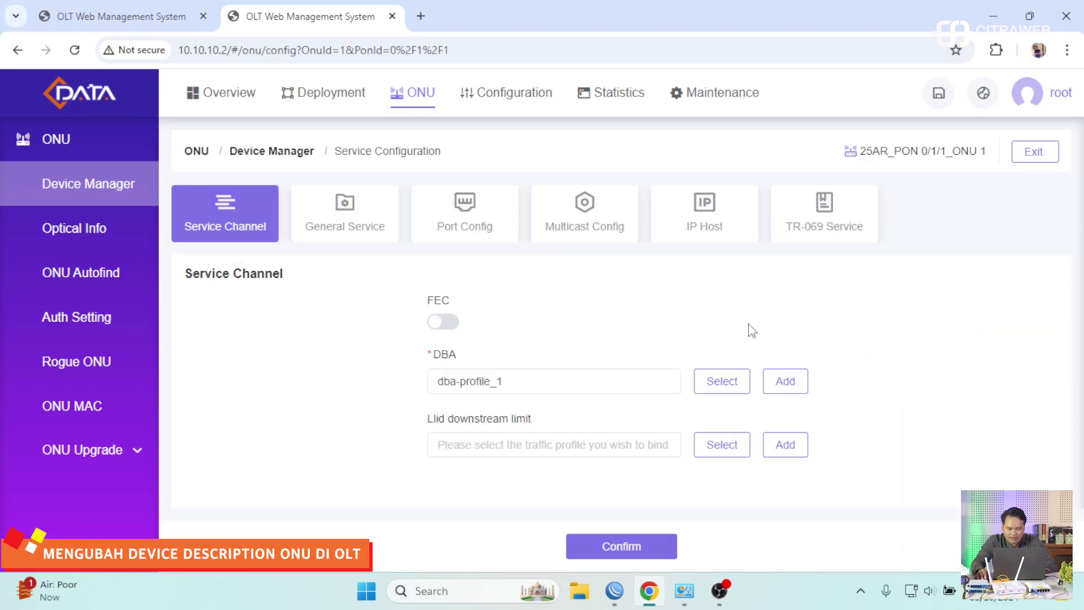
left_click(300, 151)
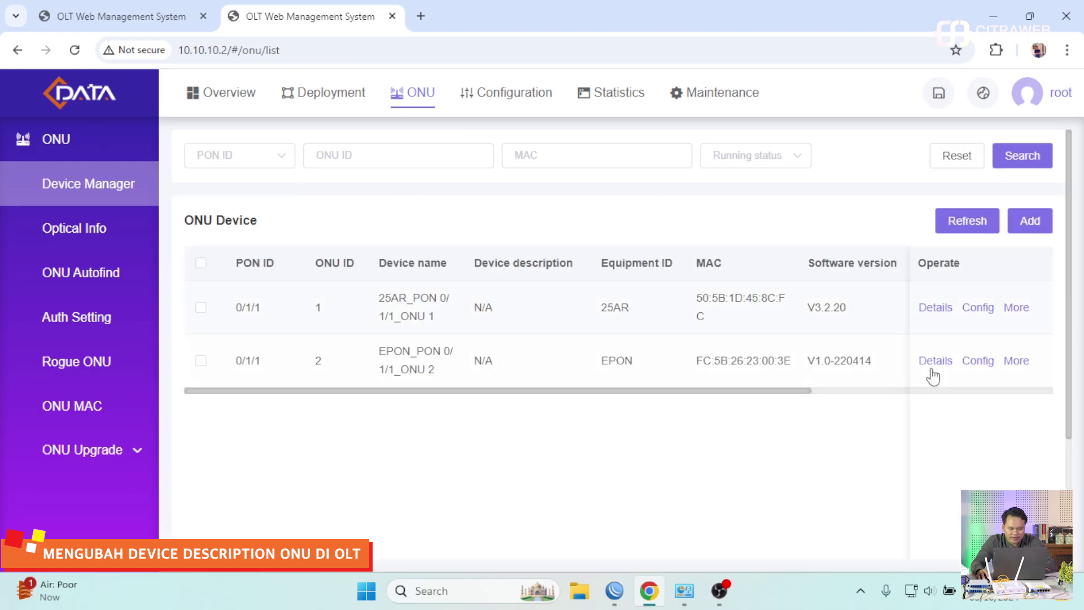
left_click(935, 307)
scroll(670, 314, "down", 5)
scroll(671, 314, "down", 1)
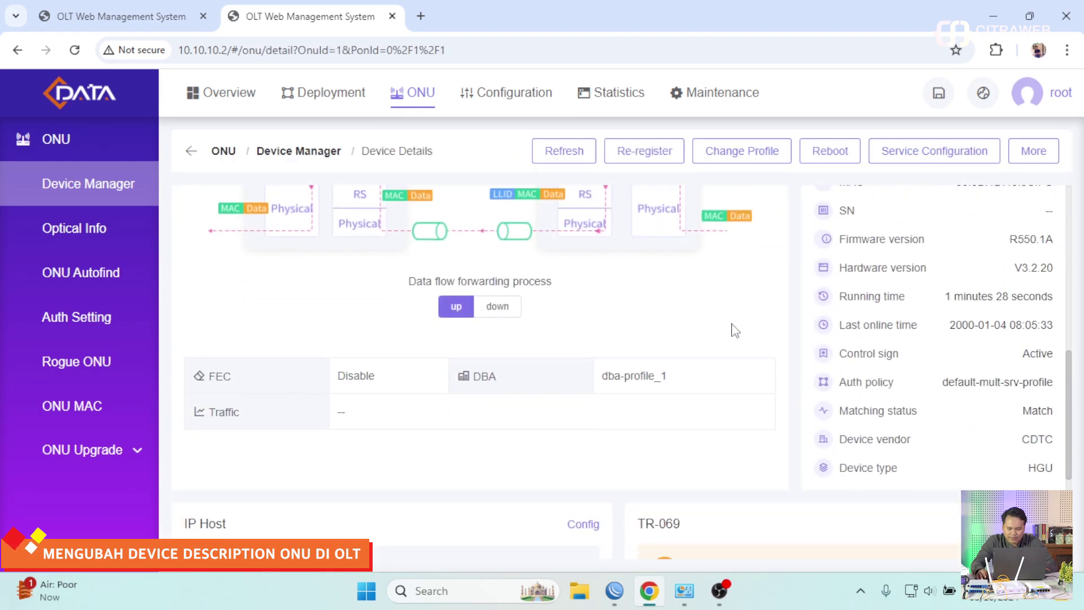
scroll(968, 431, "up", 3)
scroll(968, 430, "down", 1)
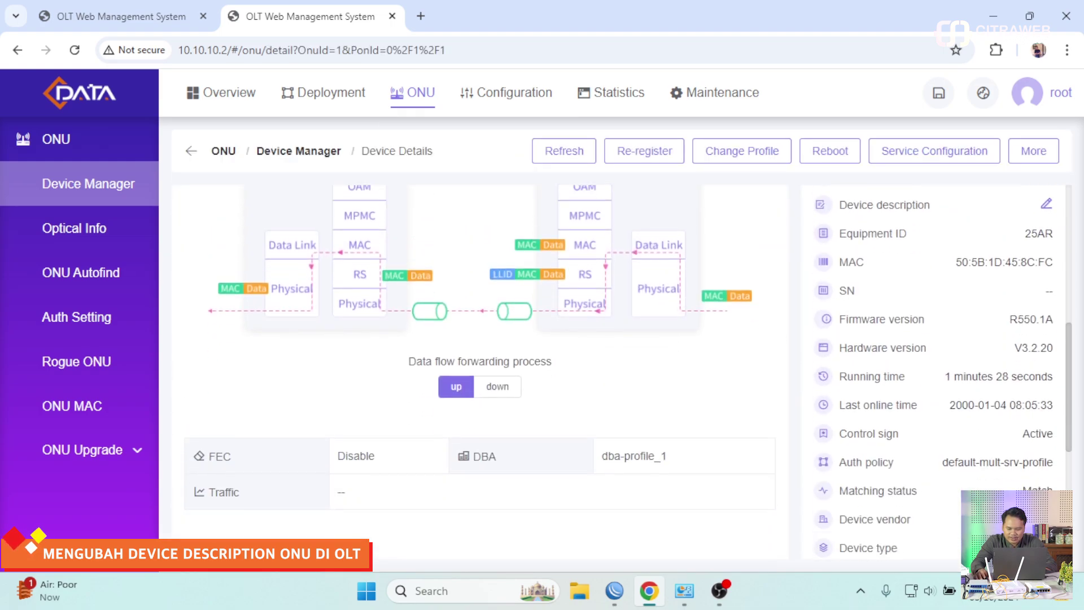
scroll(968, 431, "up", 3)
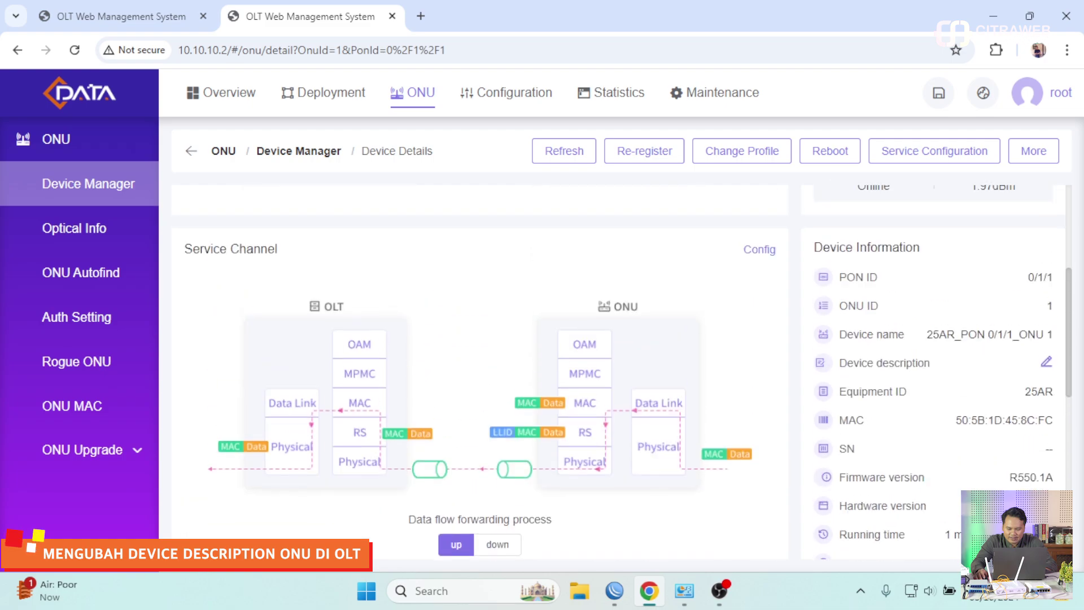
- Enter ONU-CDATA-01 as ONU 1's device description, confirm, and return to the list
left_click(1046, 361)
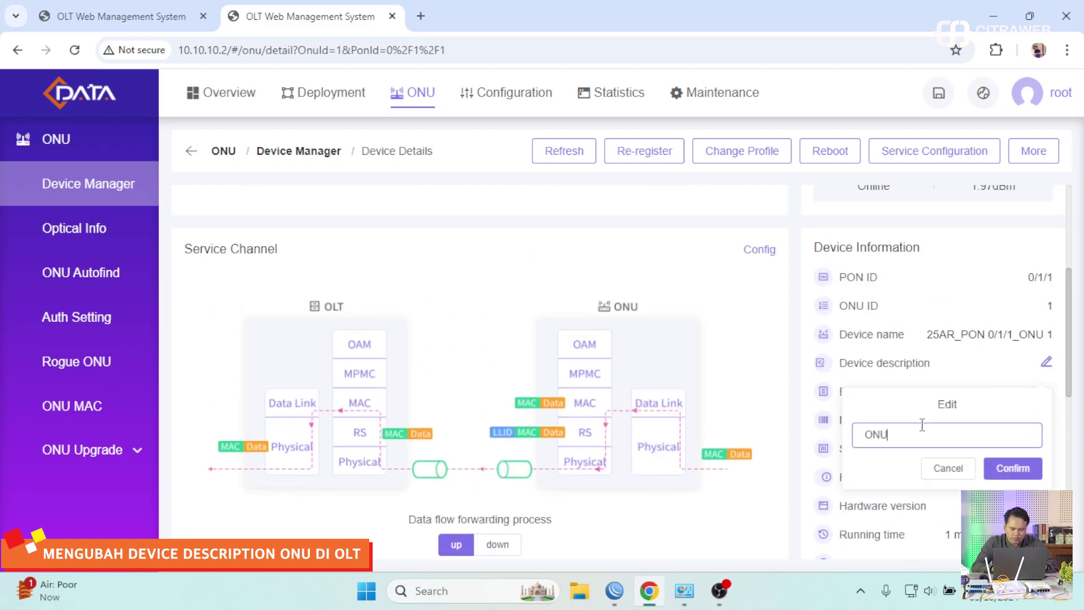
type("ONU-CDATA")
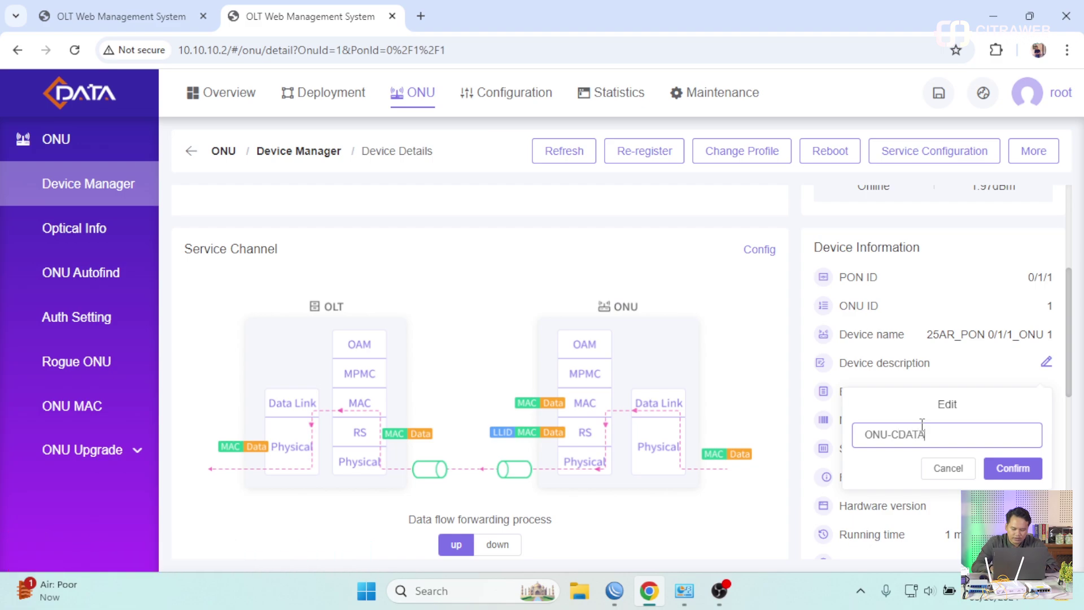
type("-01")
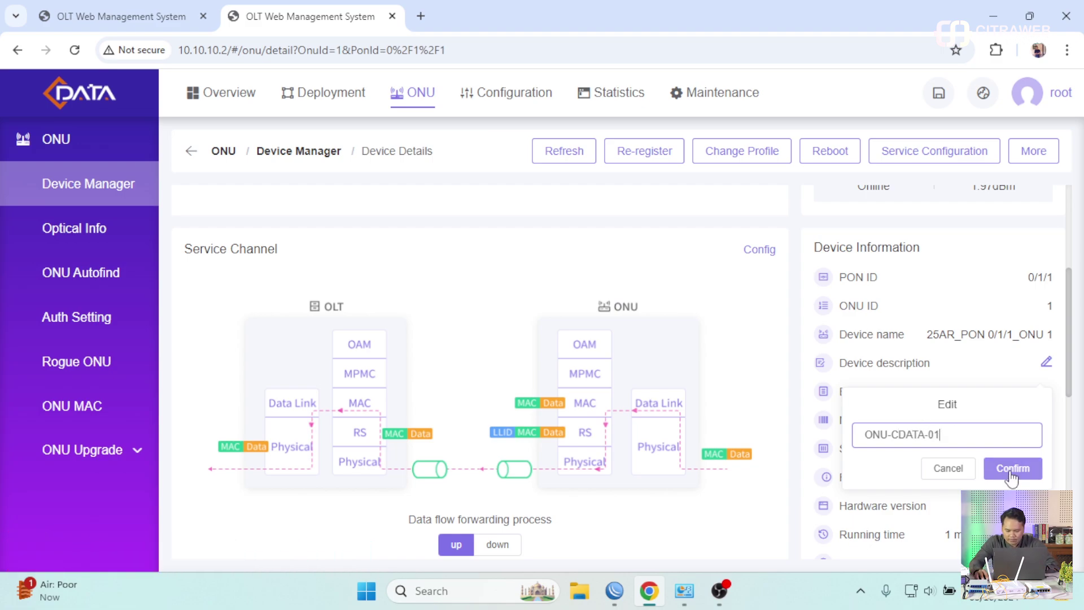
left_click(1007, 467)
scroll(918, 451, "up", 4)
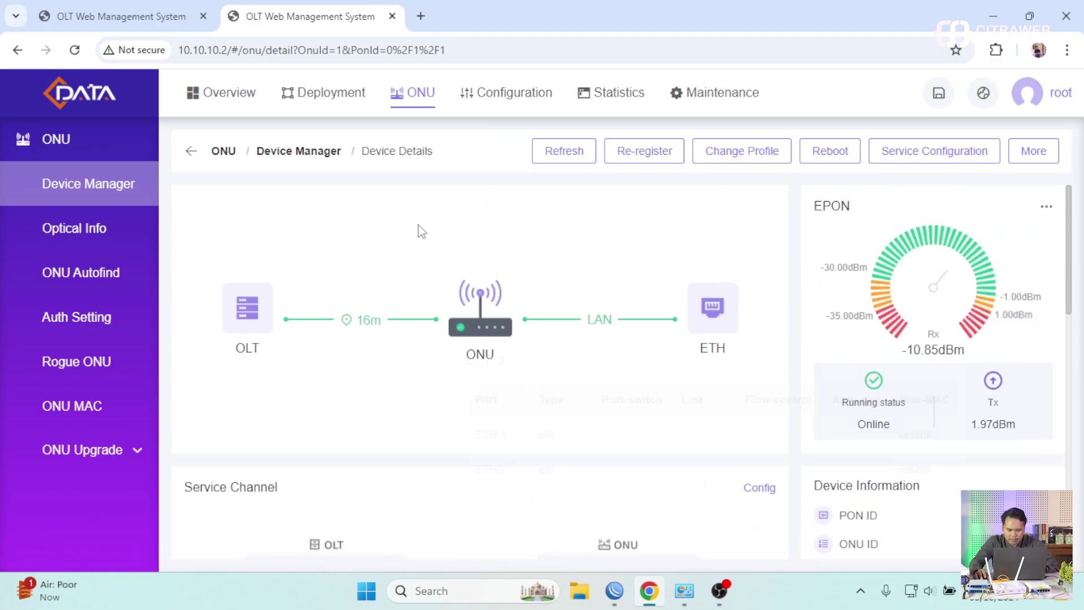
left_click(293, 152)
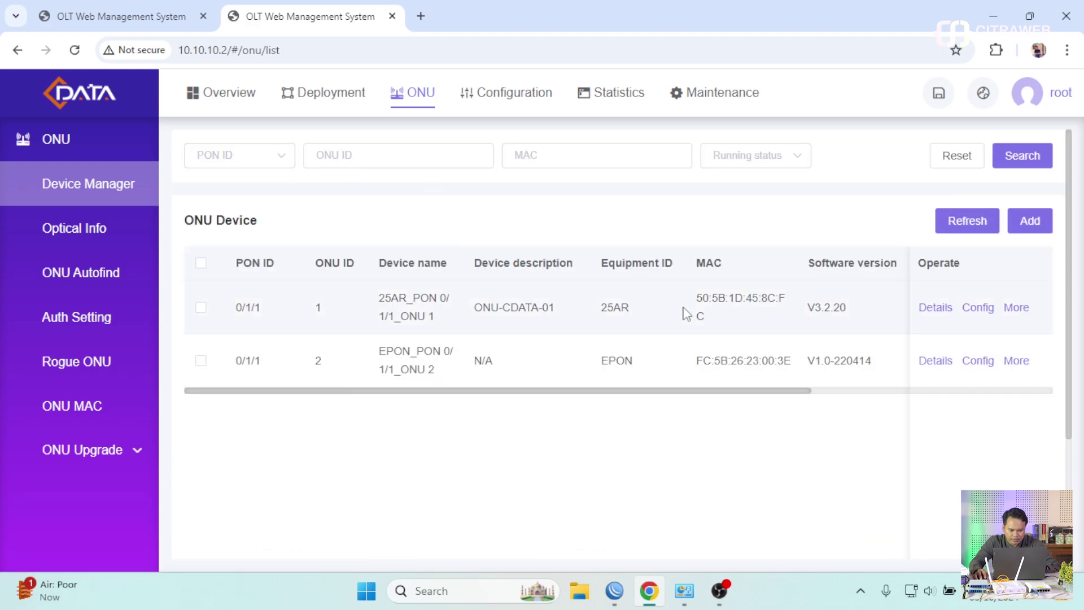
- On ONU 2's Details page, enter and confirm device description ONU-MIKROTIK-01, then return
left_click(935, 361)
scroll(891, 365, "down", 3)
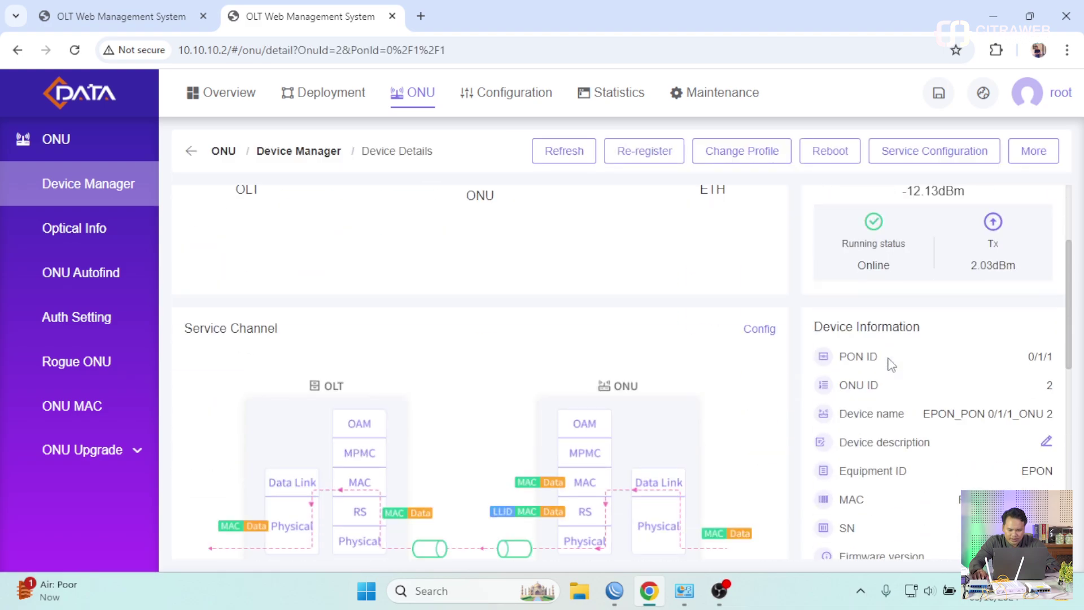
left_click(1046, 441)
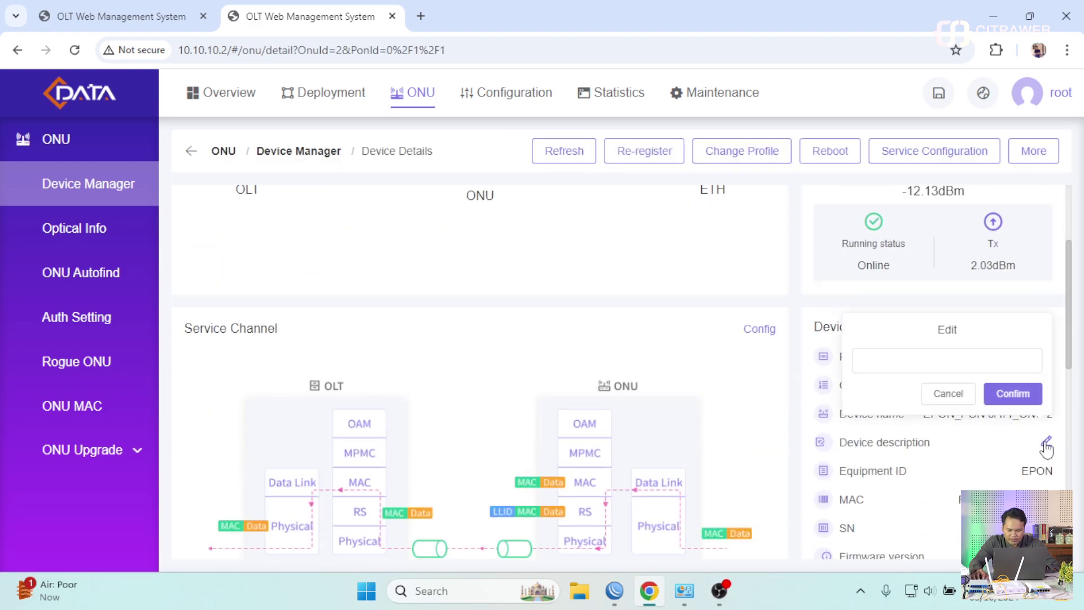
left_click(910, 360)
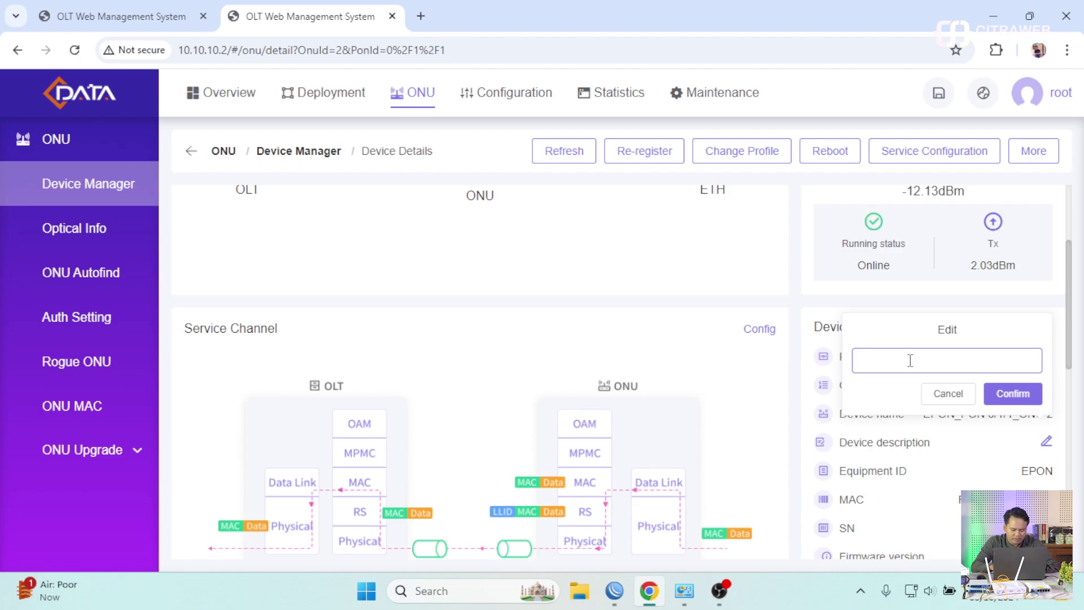
type("ONU-MIKROTIK-0")
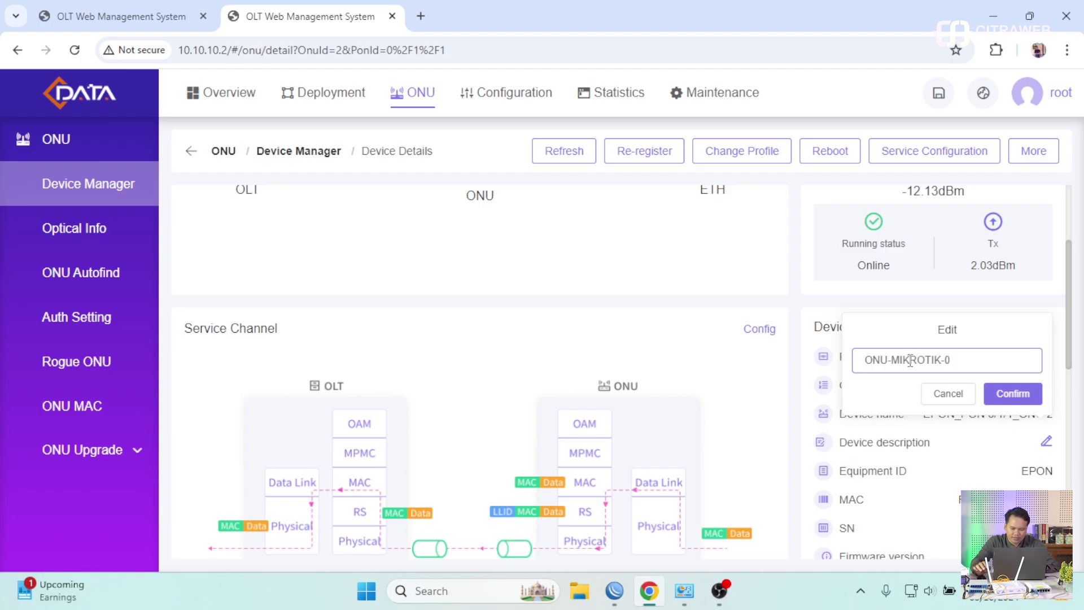
type("1")
left_click(1013, 394)
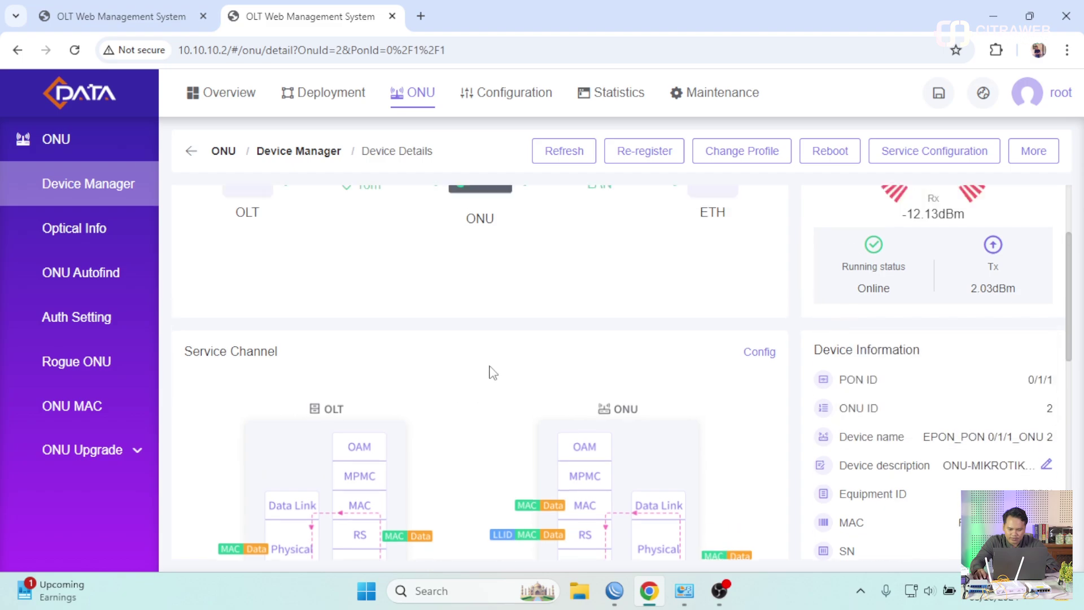
left_click(309, 162)
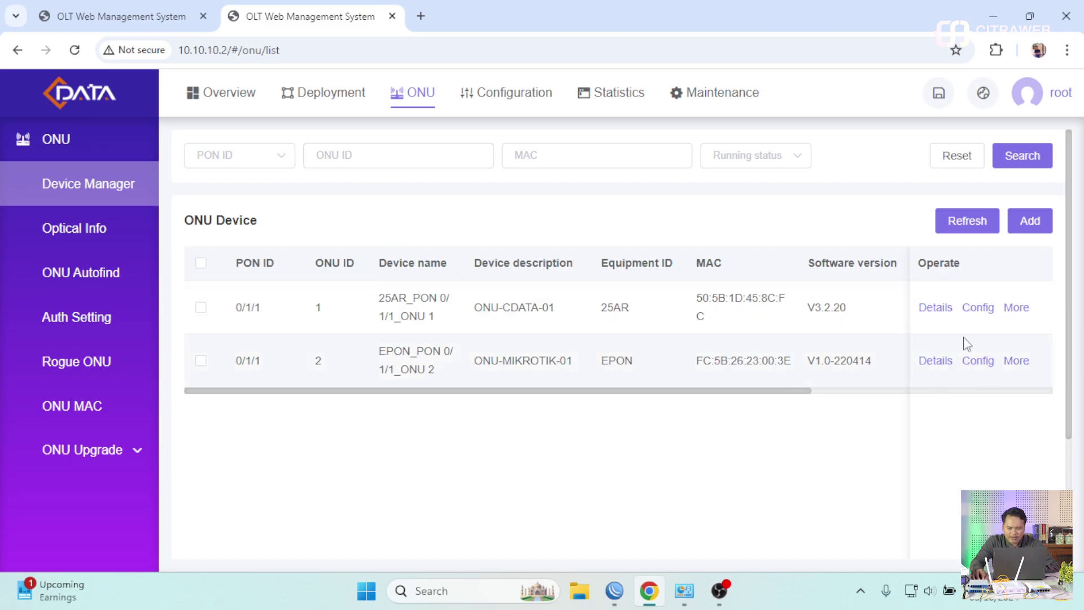
left_click(978, 316)
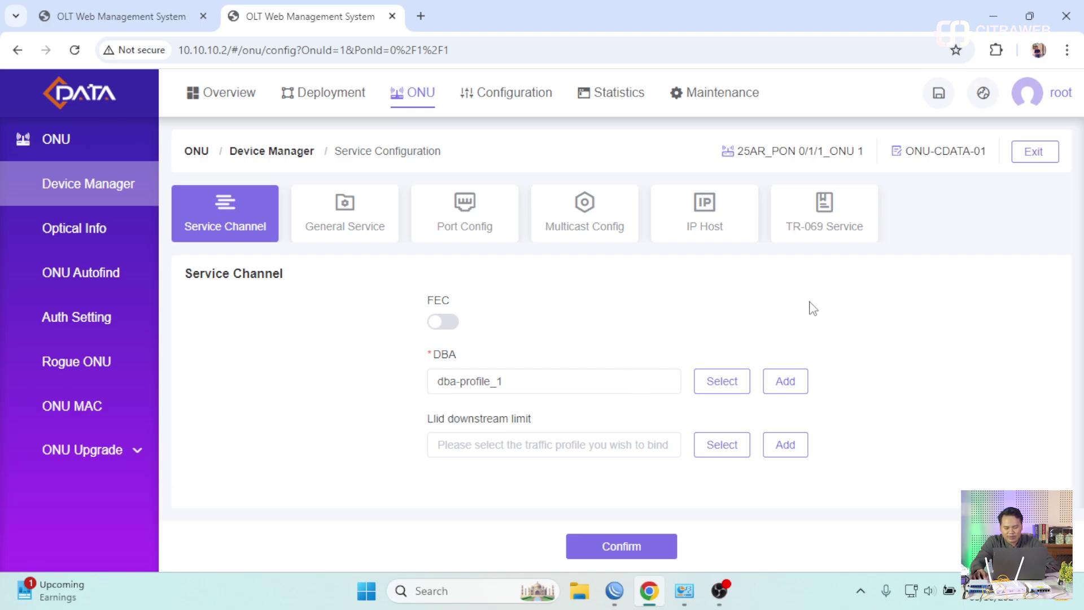
left_click(725, 380)
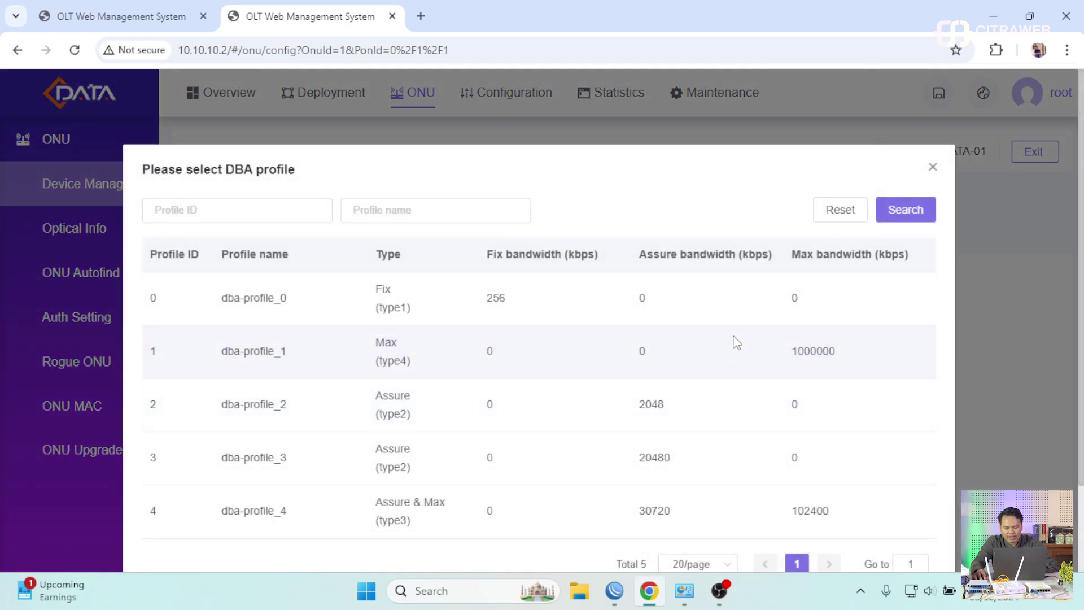
scroll(766, 390, "down", 2)
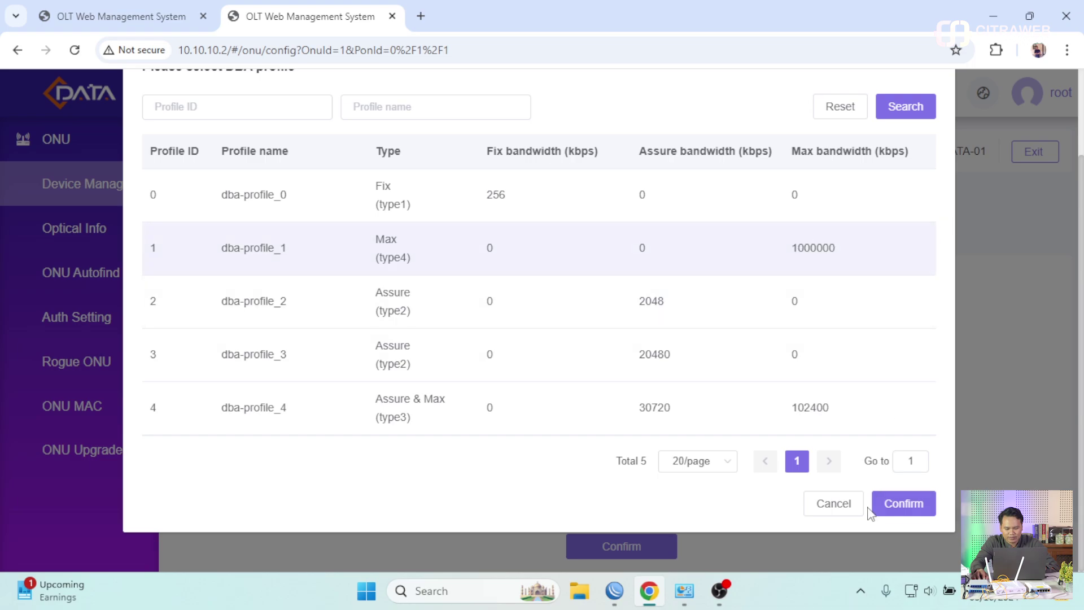
left_click(832, 504)
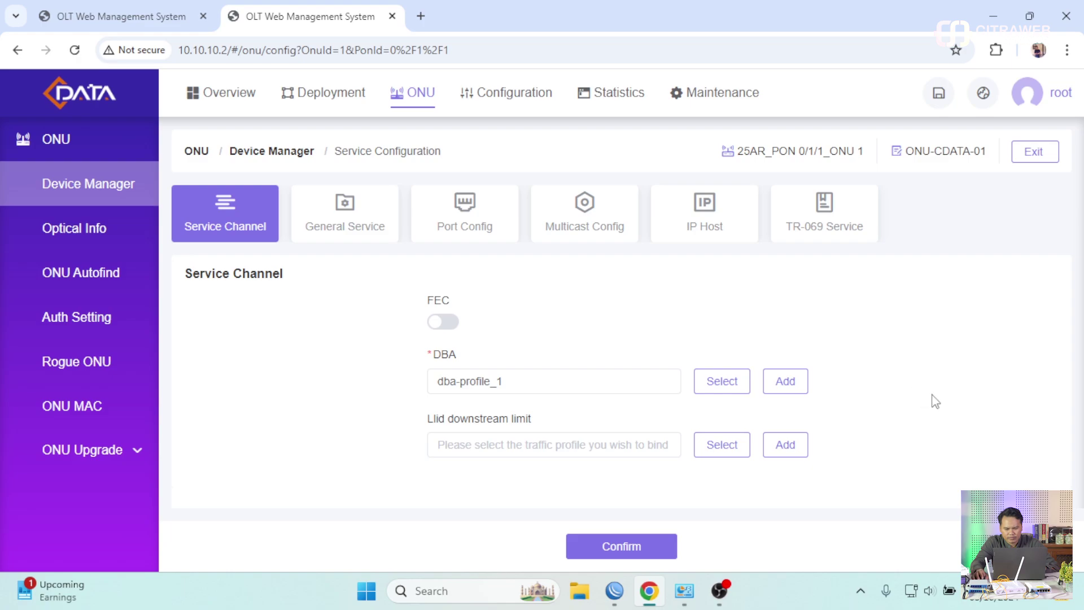
left_click(295, 162)
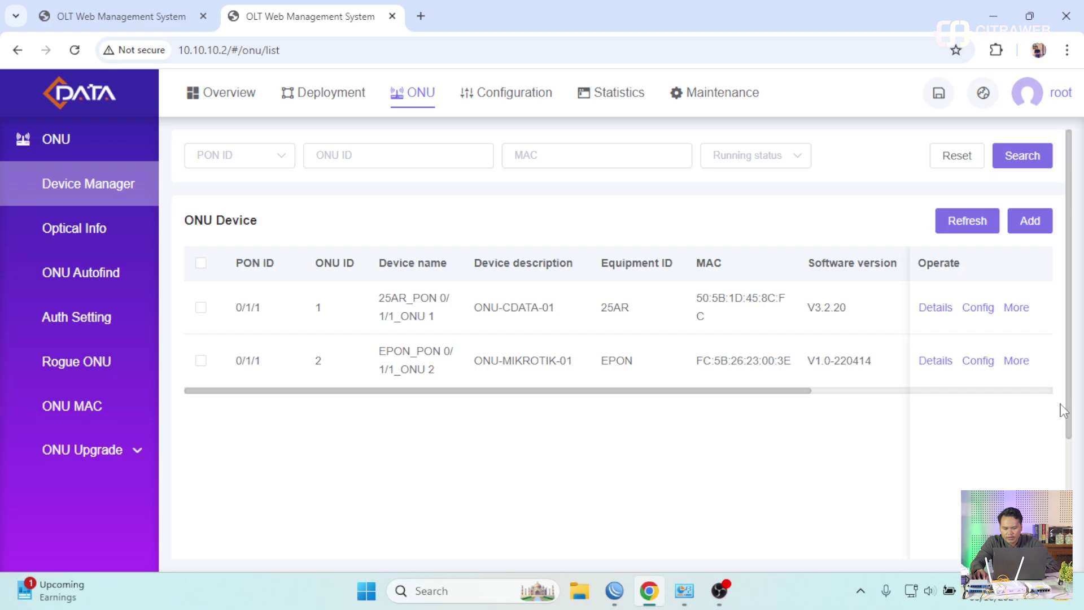
- Scroll the ONU table sideways to view its other columns
left_click_drag(801, 391, 571, 411)
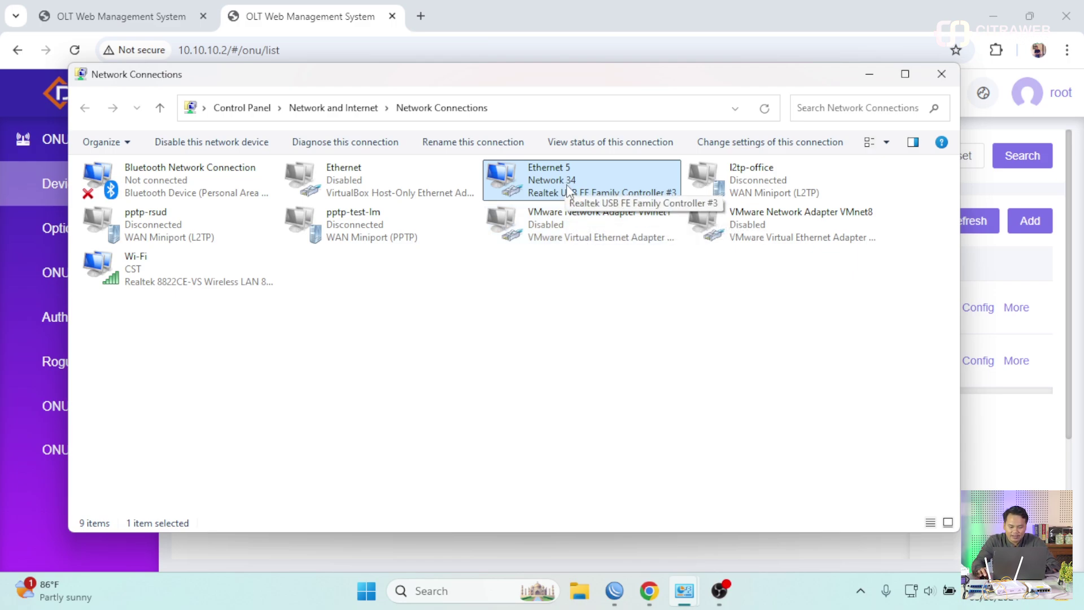
- Confirm Ethernet 5 holds 192.168.101.70 from DHCP server 192.168.101.1, then return to the OLT page
right_click(567, 184)
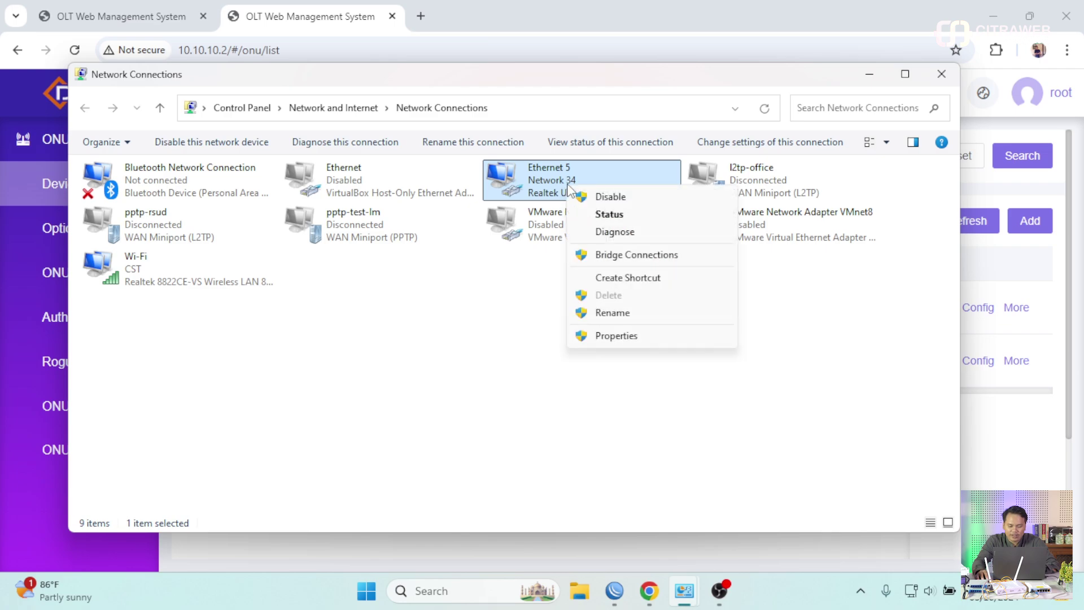
left_click(582, 214)
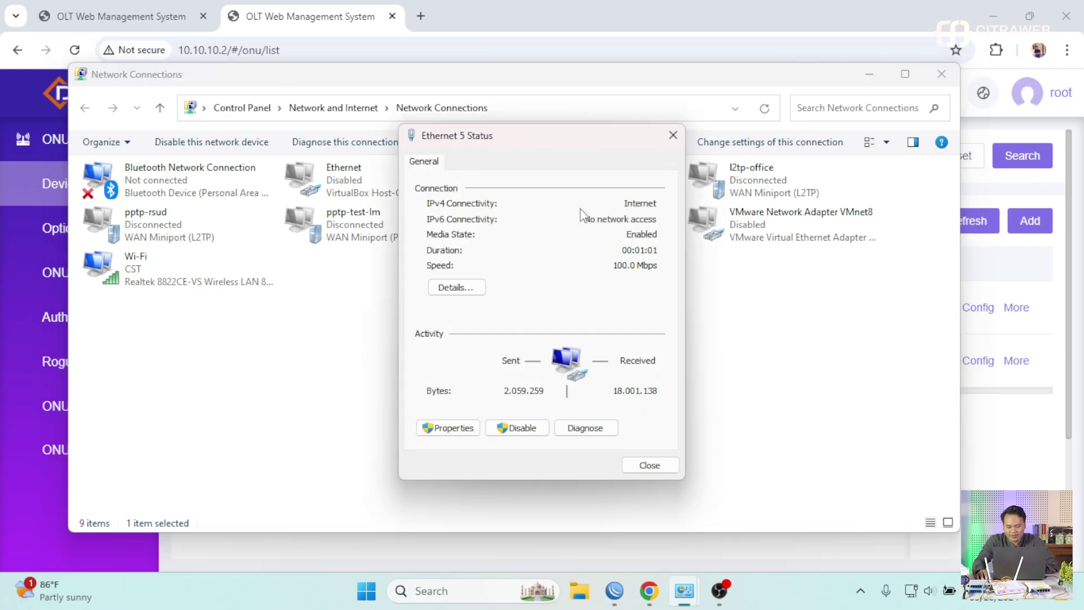
left_click(481, 288)
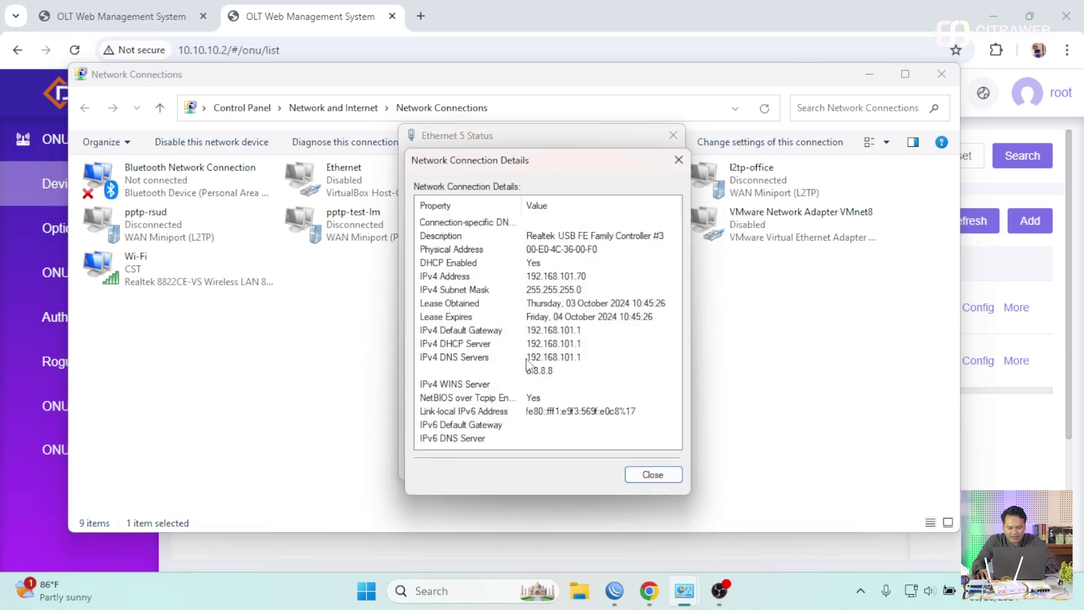
left_click(539, 360)
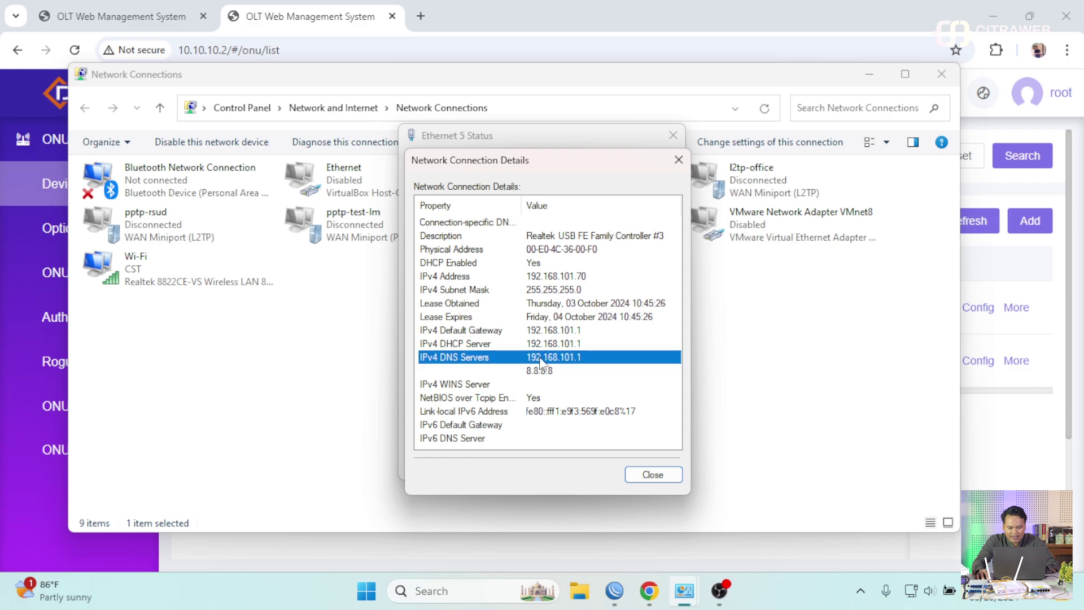
left_click(653, 474)
left_click(645, 457)
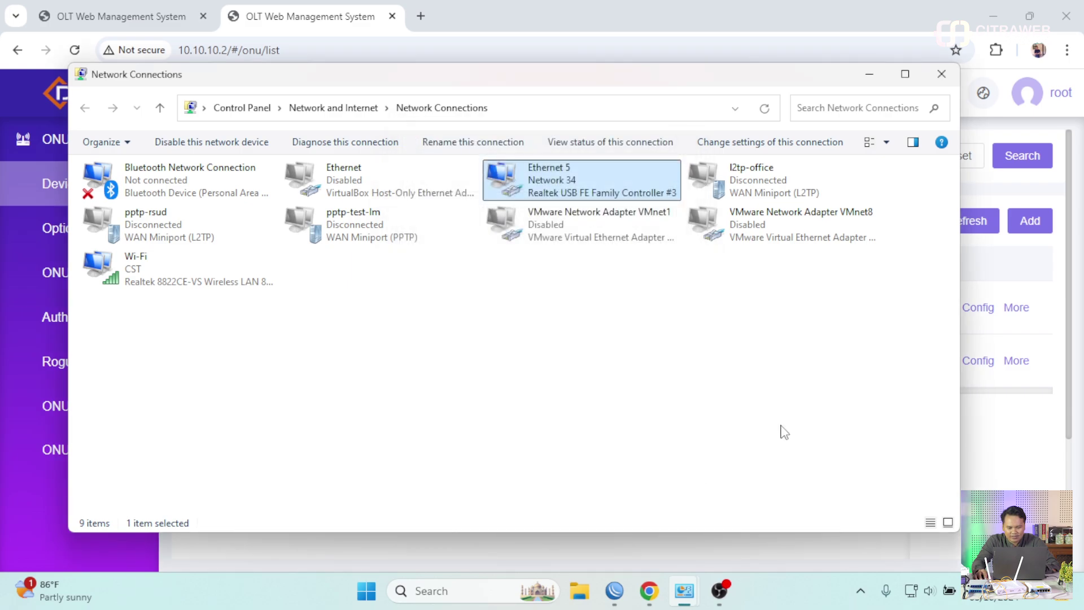
left_click(992, 486)
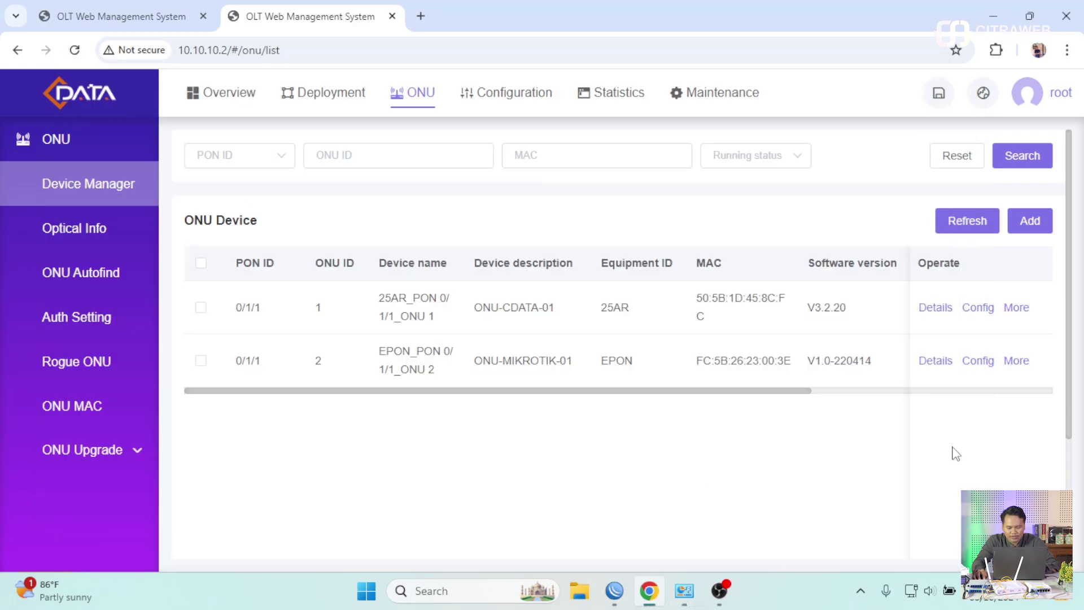
- Load 192.168.101.1 in a new Chrome tab to reach the ONU Management System
left_click(421, 16)
type("192")
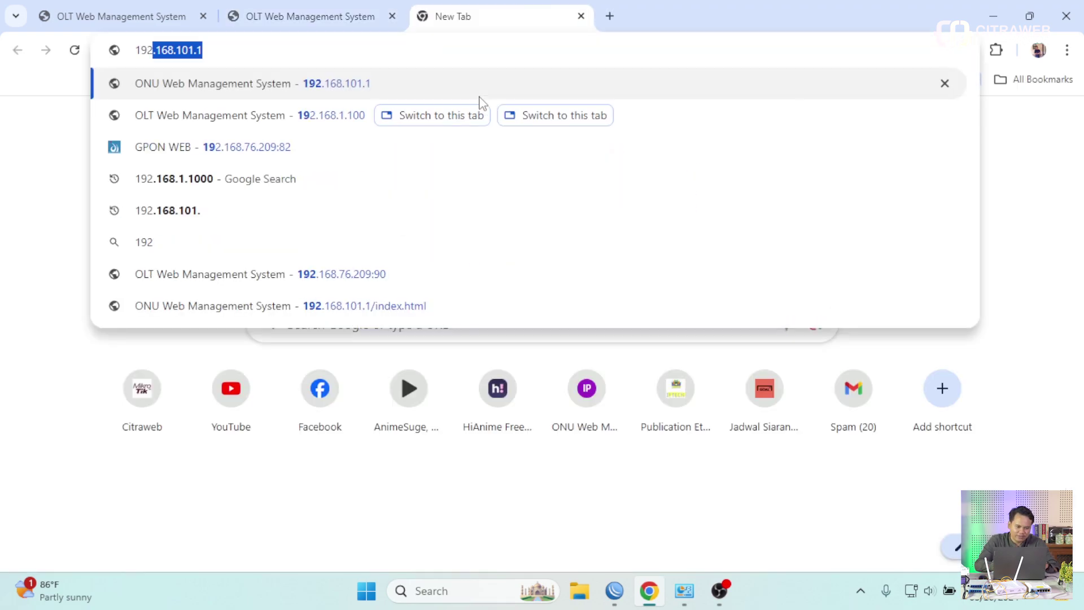
type(".168.101.1")
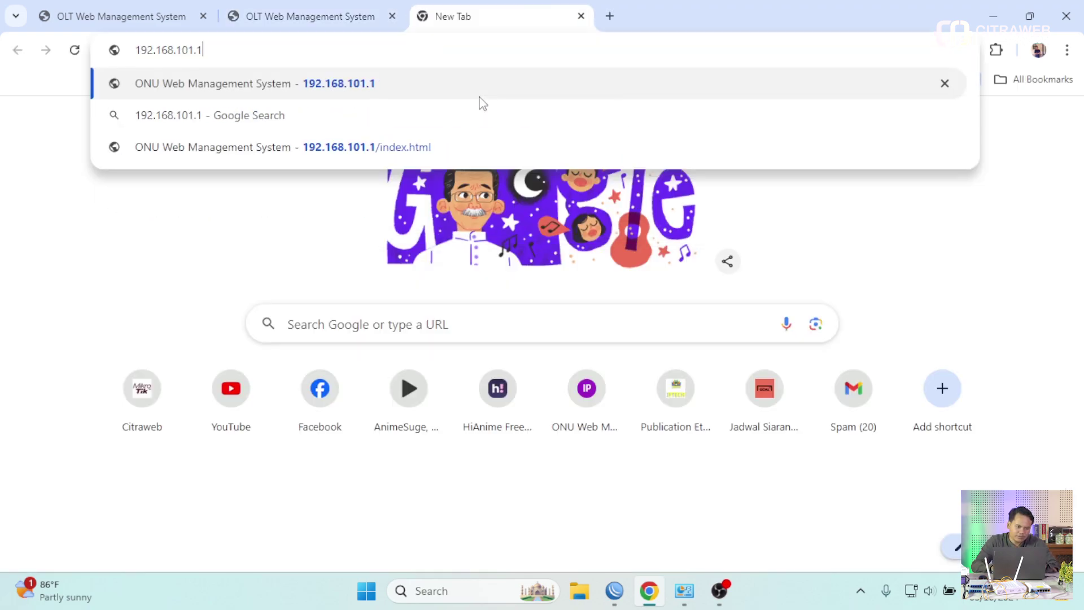
key("Return")
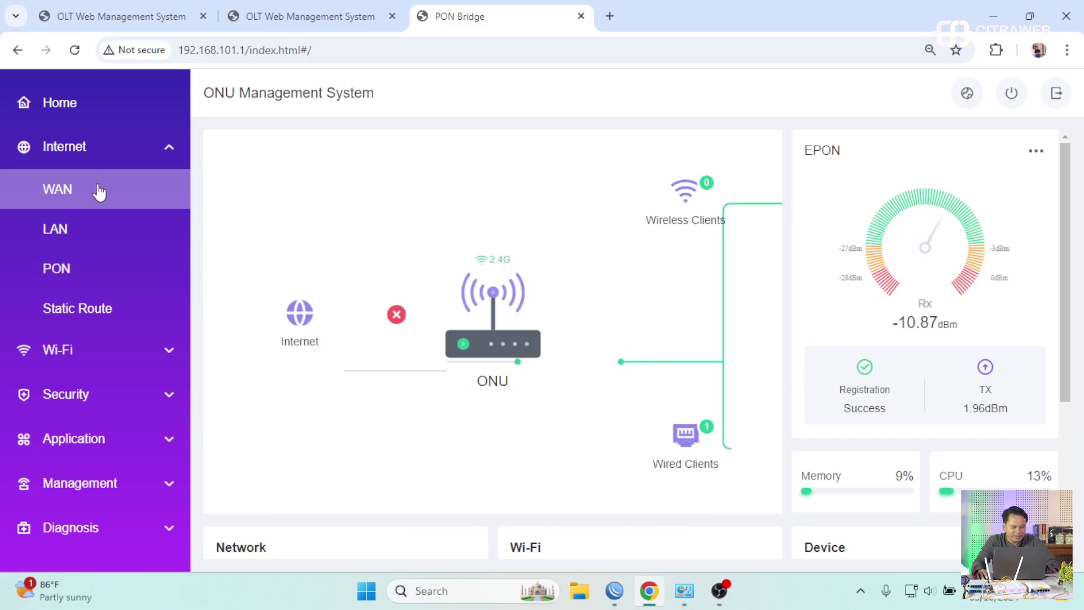
- Add a new WAN connection with VLAN enabled, VLAN ID 11, and mode PPPoE
left_click(100, 191)
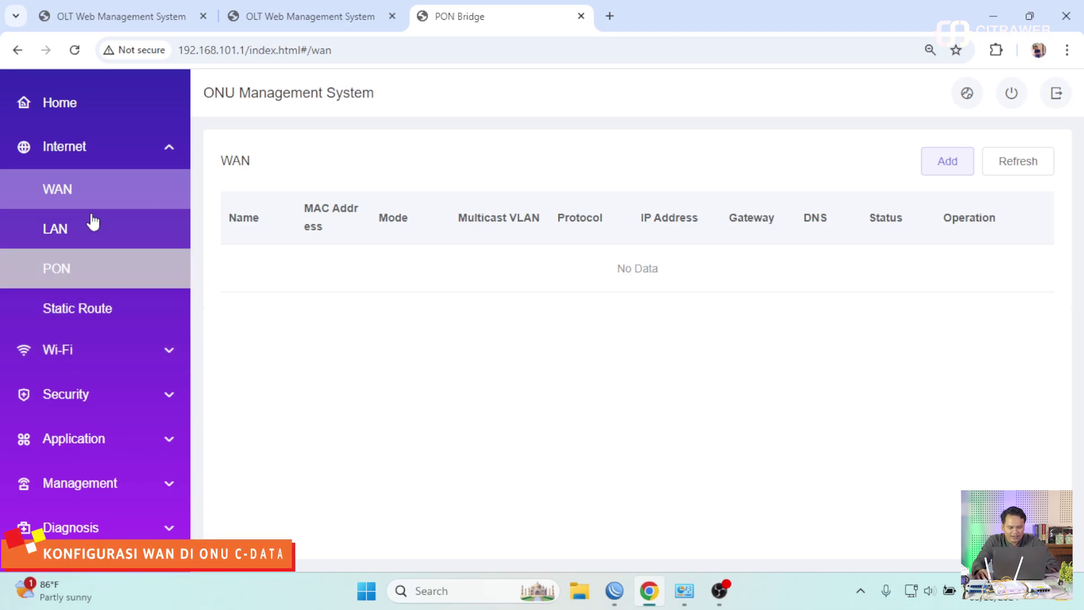
left_click(944, 163)
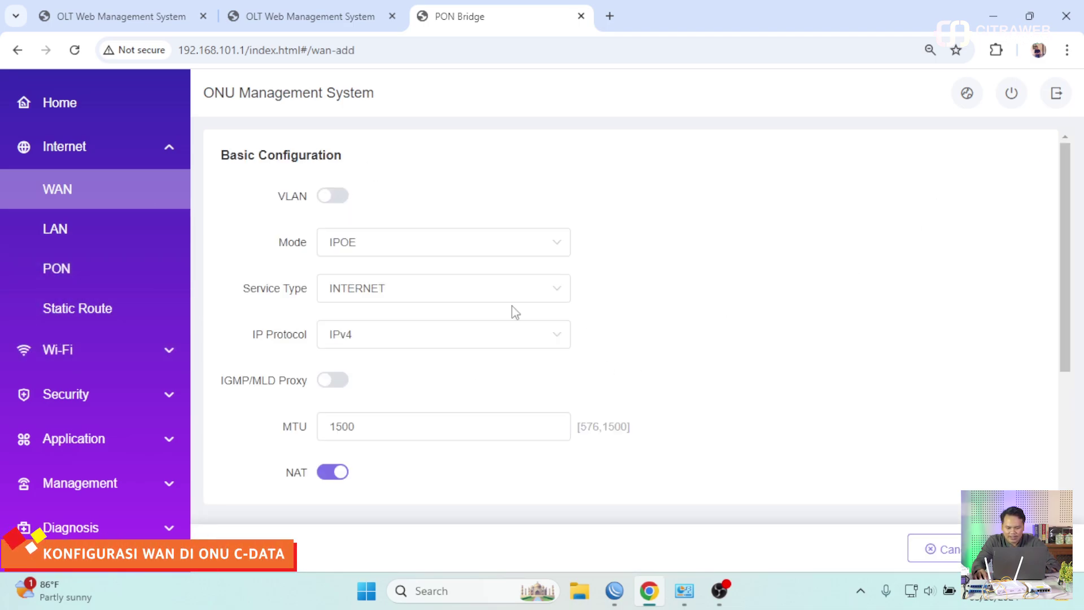
left_click(339, 205)
left_click(368, 247)
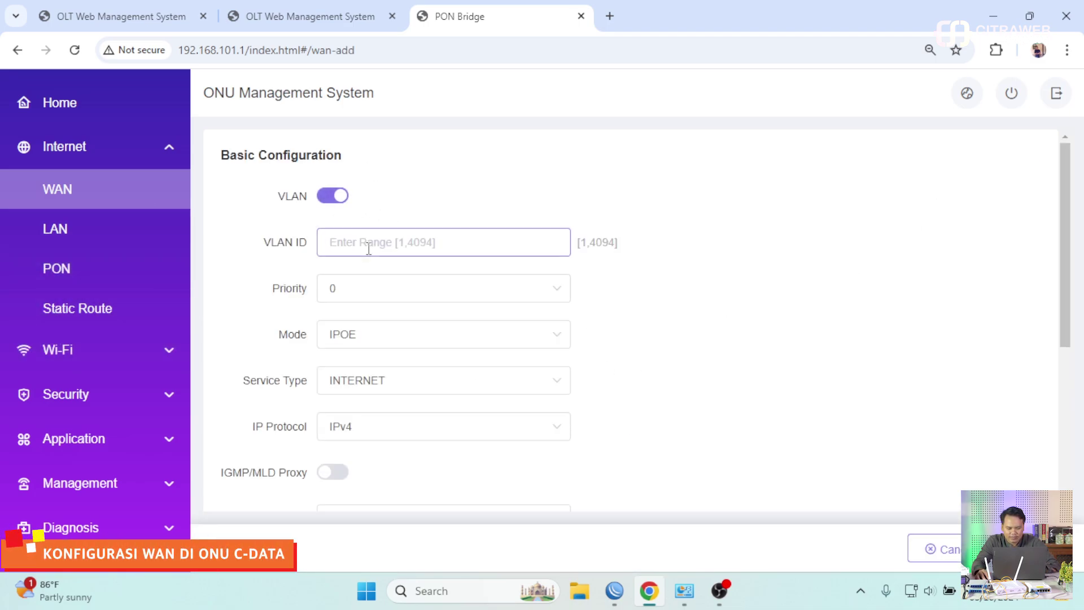
type("11")
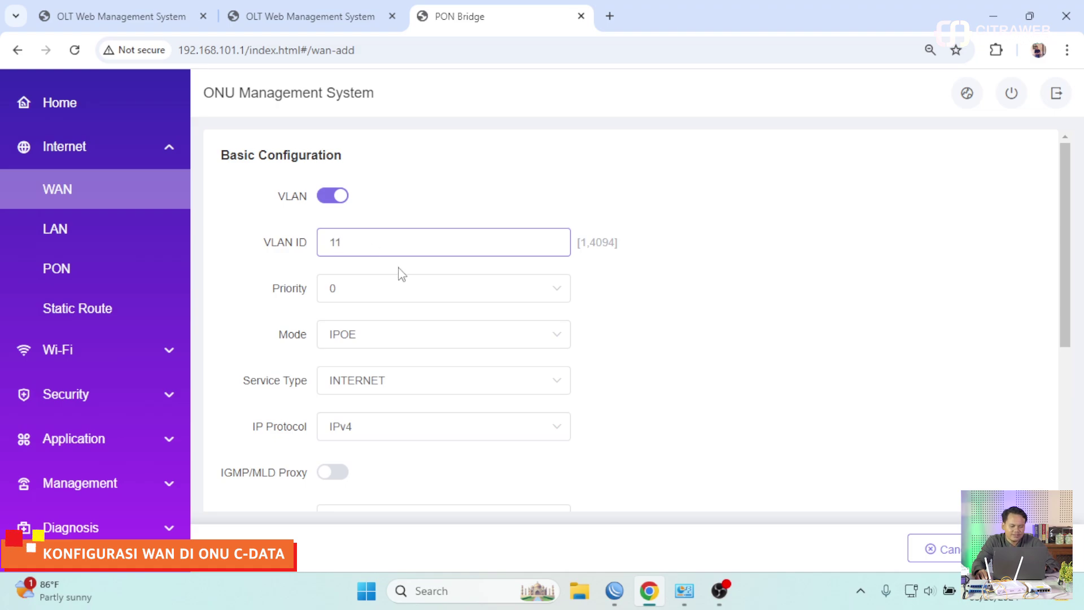
scroll(401, 274, "down", 4)
scroll(403, 285, "up", 3)
left_click(402, 265)
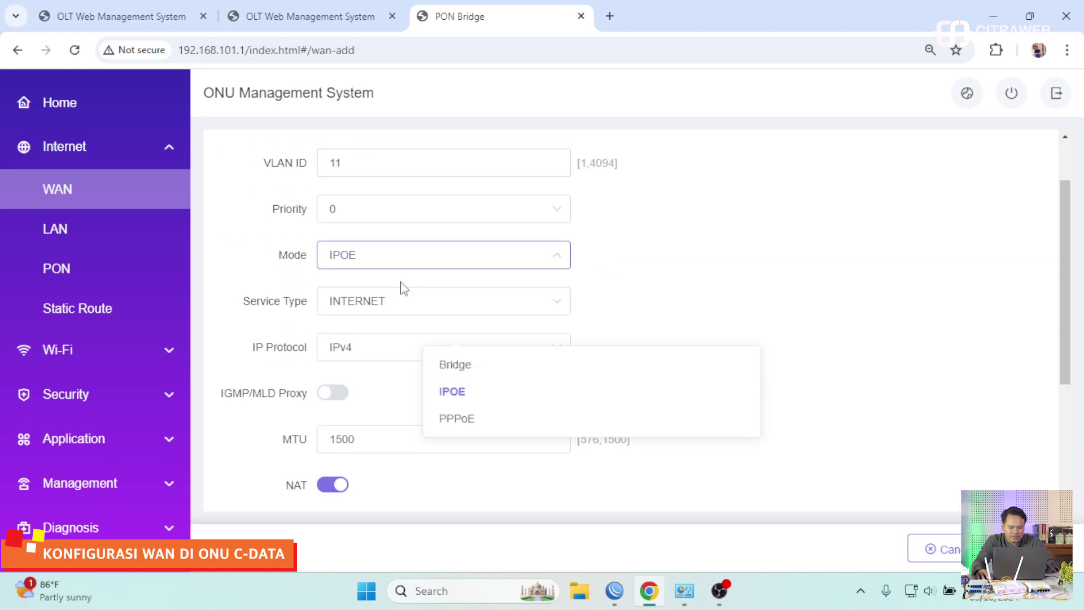
left_click(475, 420)
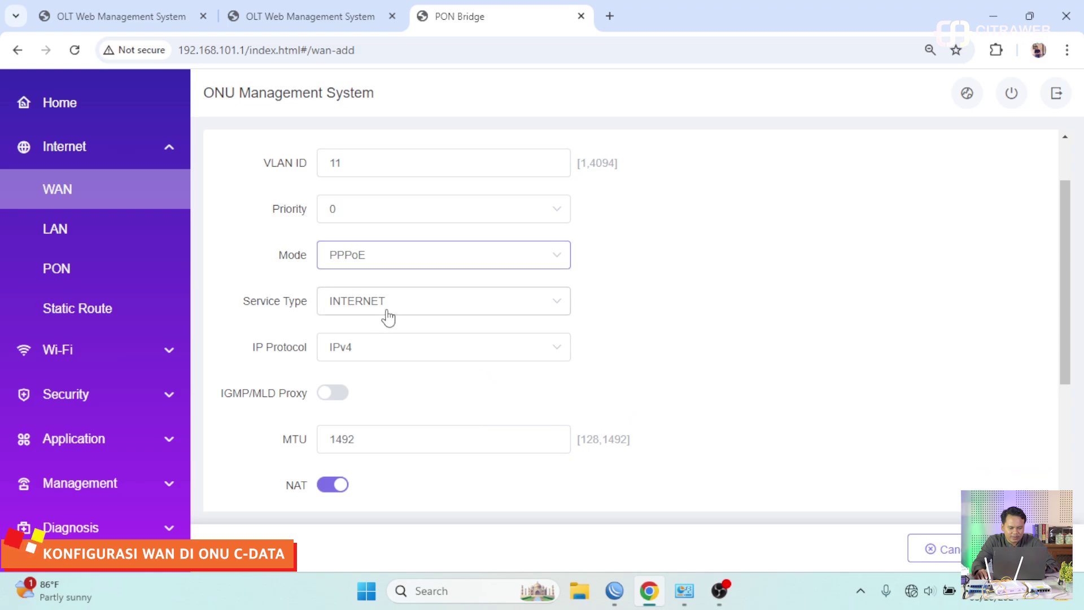
- Fill in the PPPoE username and password and apply the new WAN connection
scroll(414, 324, "down", 4)
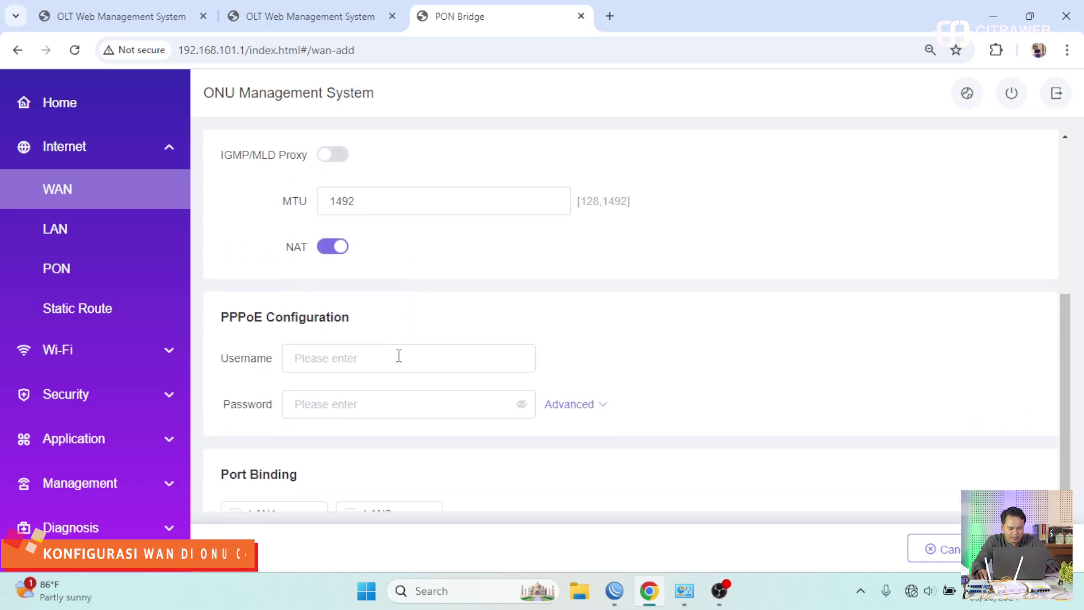
left_click(365, 357)
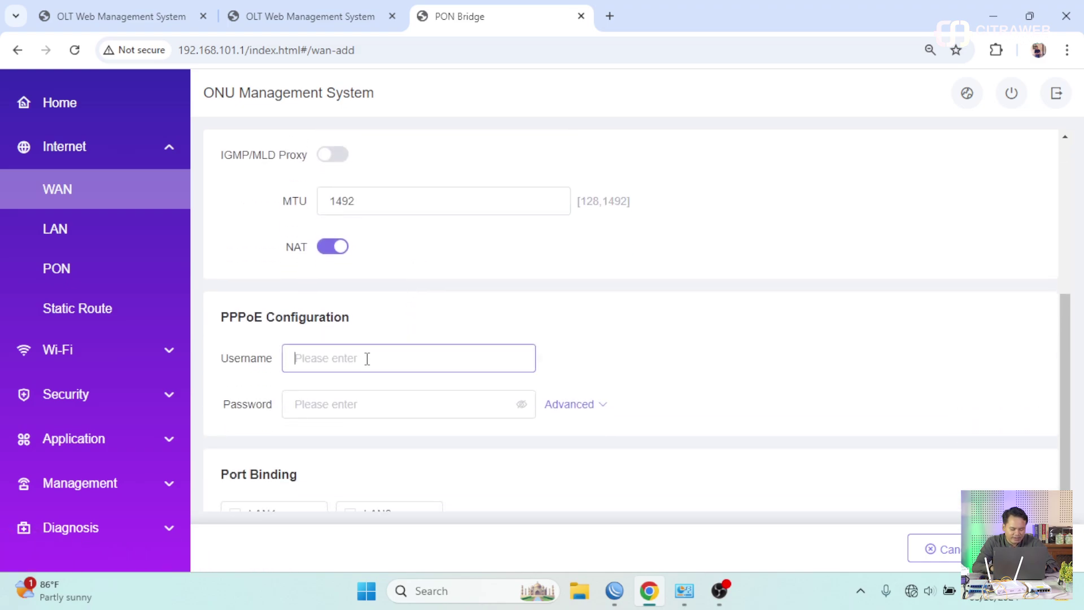
type("user1")
left_click(346, 397)
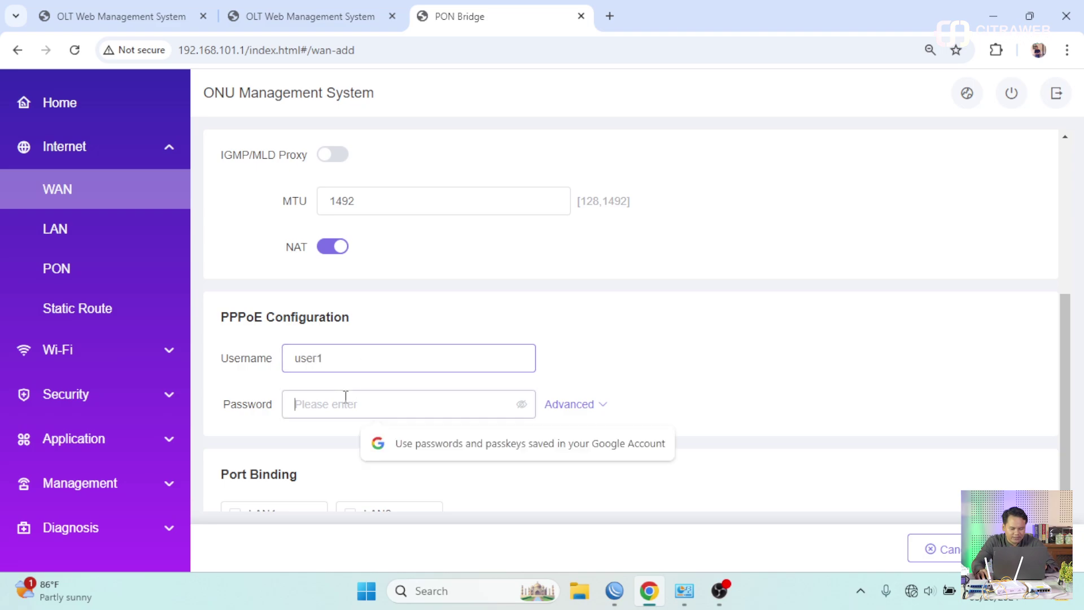
type("user1")
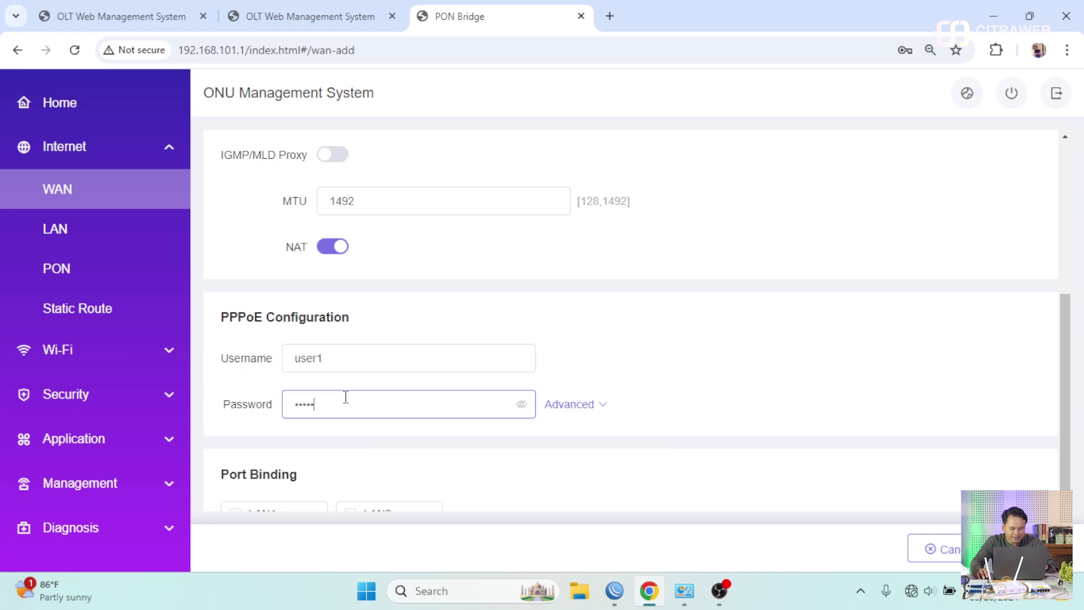
left_click(523, 407)
scroll(474, 404, "down", 2)
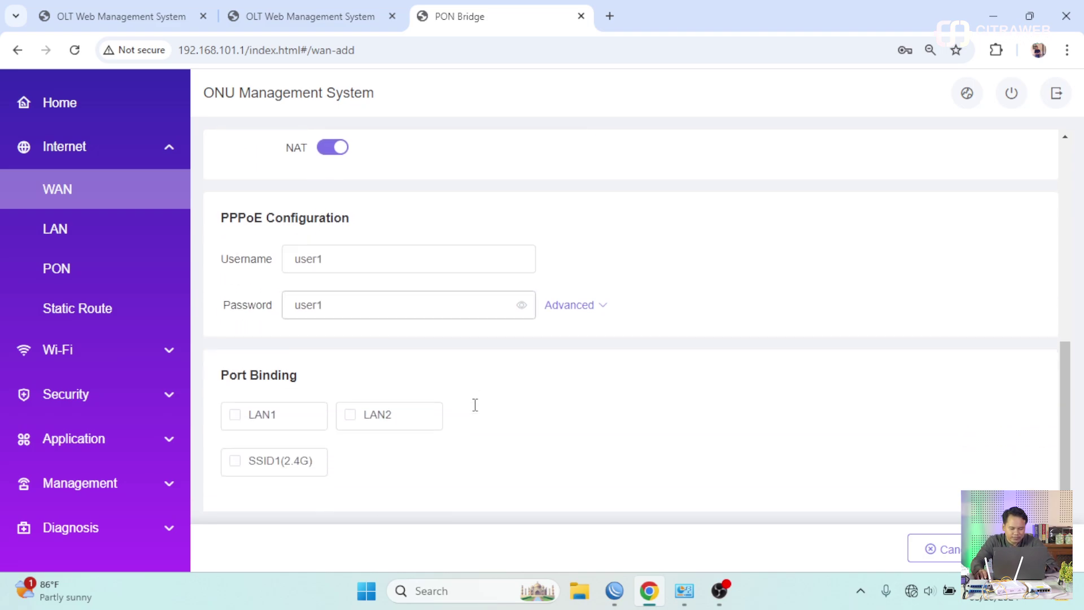
scroll(475, 411, "up", 6)
scroll(663, 409, "up", 1)
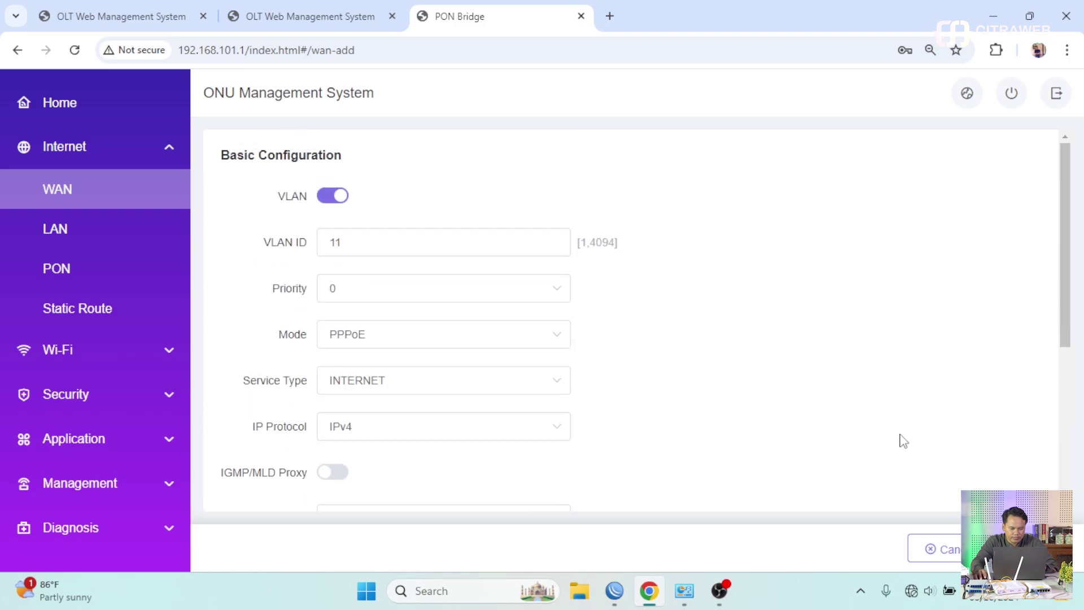
left_click(1021, 548)
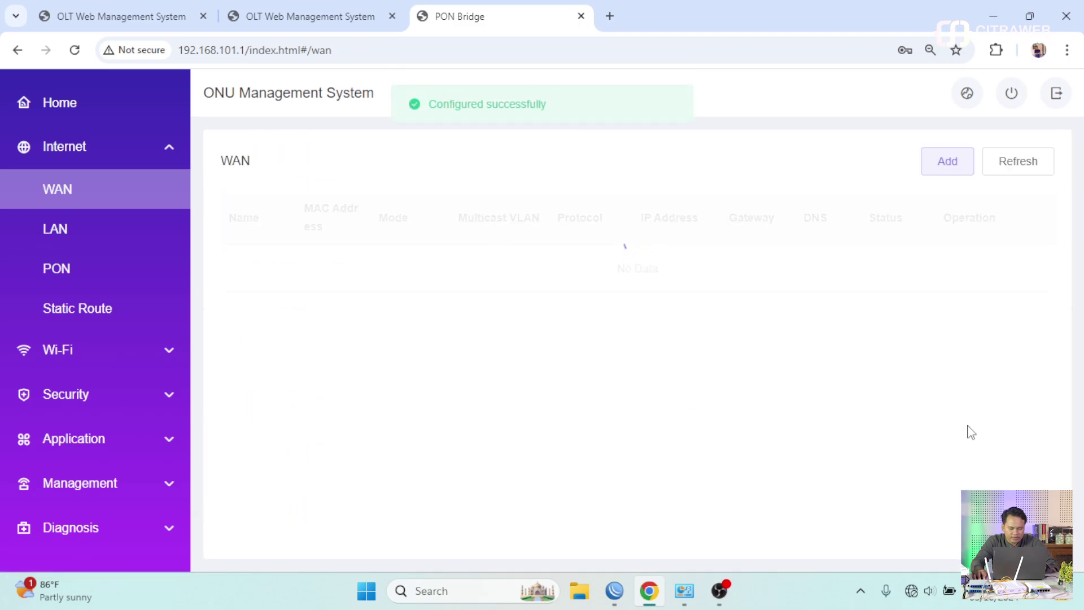
- Refresh the WAN list to show 1_INTERNET_R_VID_11 up with IP 172.16.2.1/32 and gateway 172.16.2.100
left_click(1017, 171)
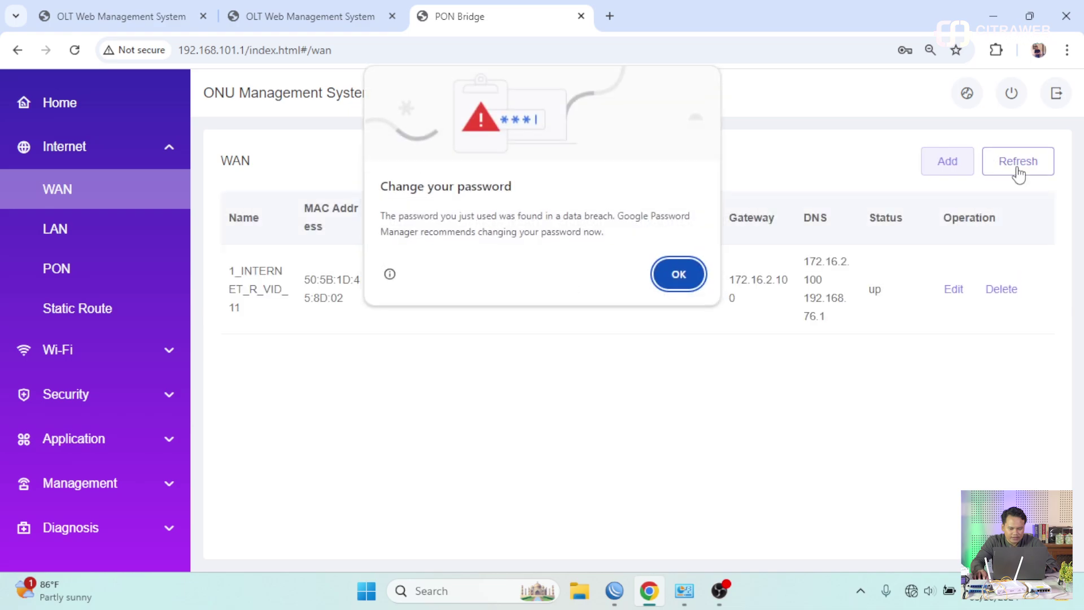
left_click(678, 281)
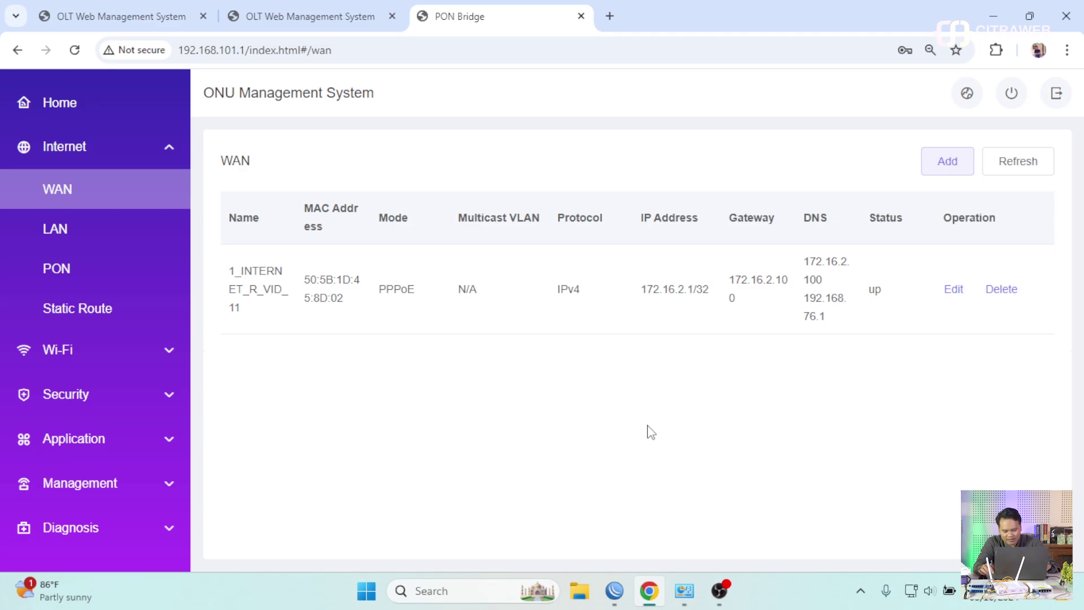
- Launch the Command Prompt and switch Wi-Fi off so traffic goes through the ONU
key("super+r")
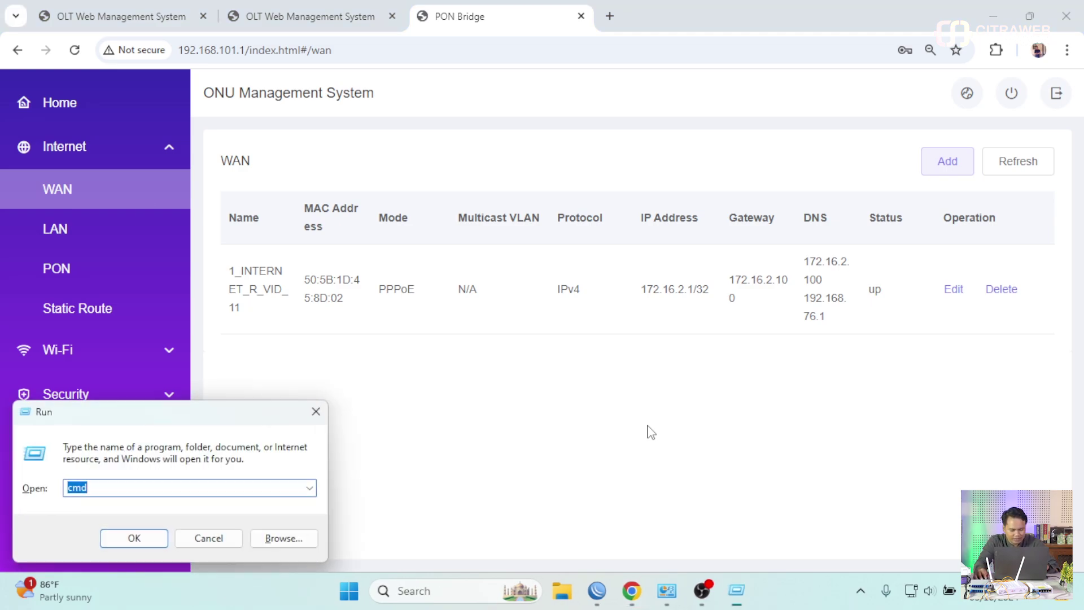
key("Return")
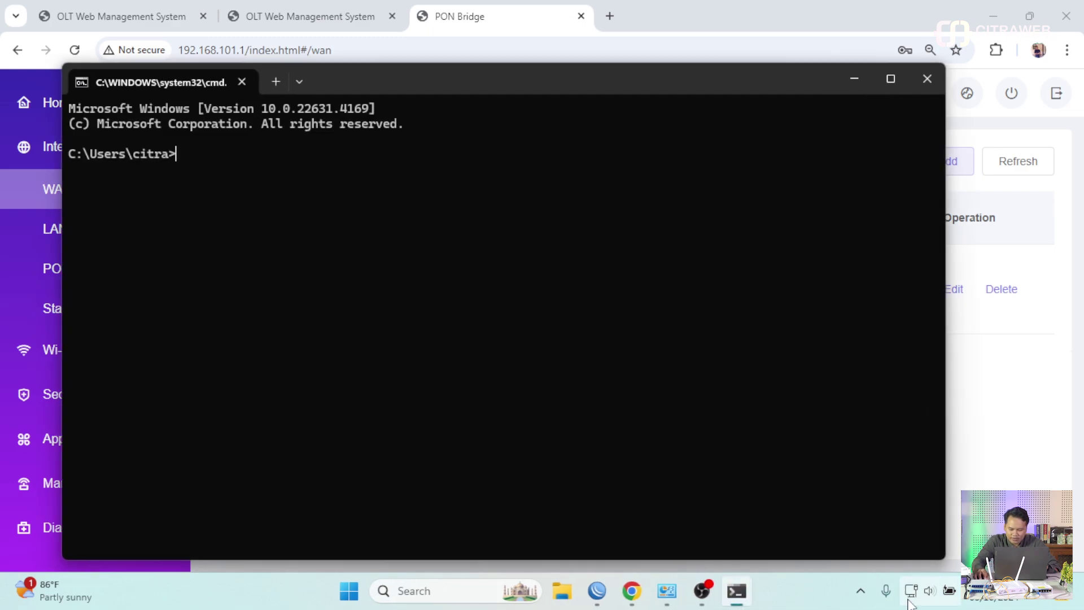
left_click(928, 591)
left_click(827, 211)
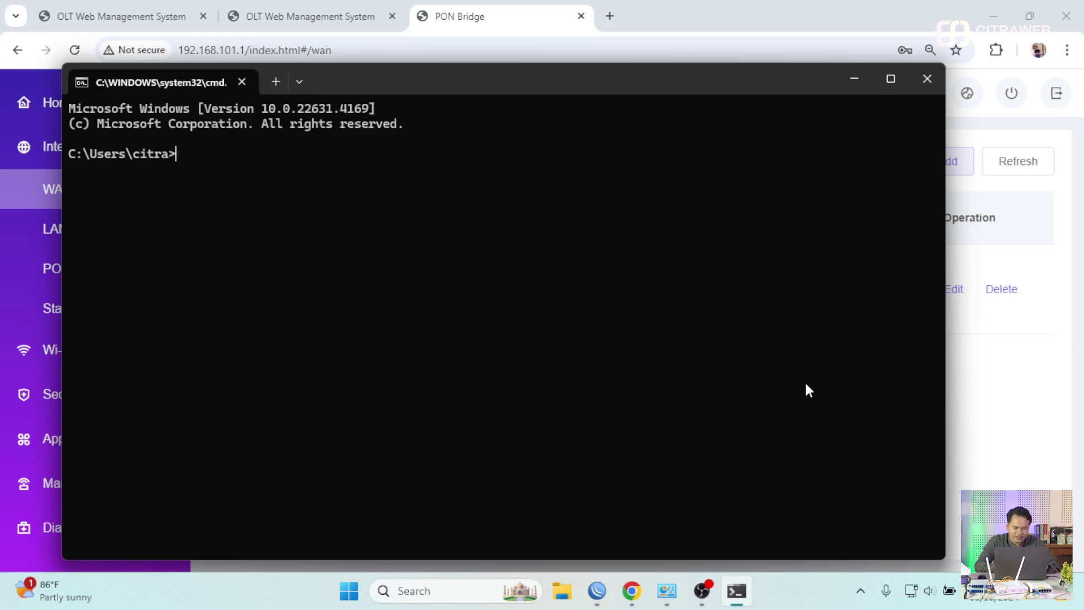
- Ping google.com and get a reply from 172.253.118.138 in 23 ms
type("g g")
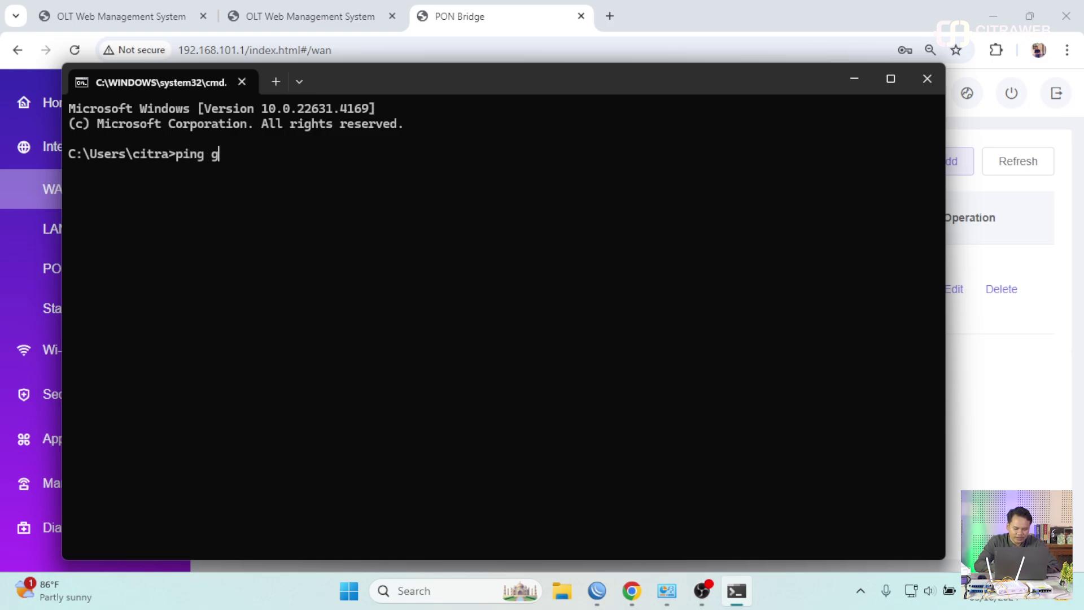
type("oogle.com")
key("Return")
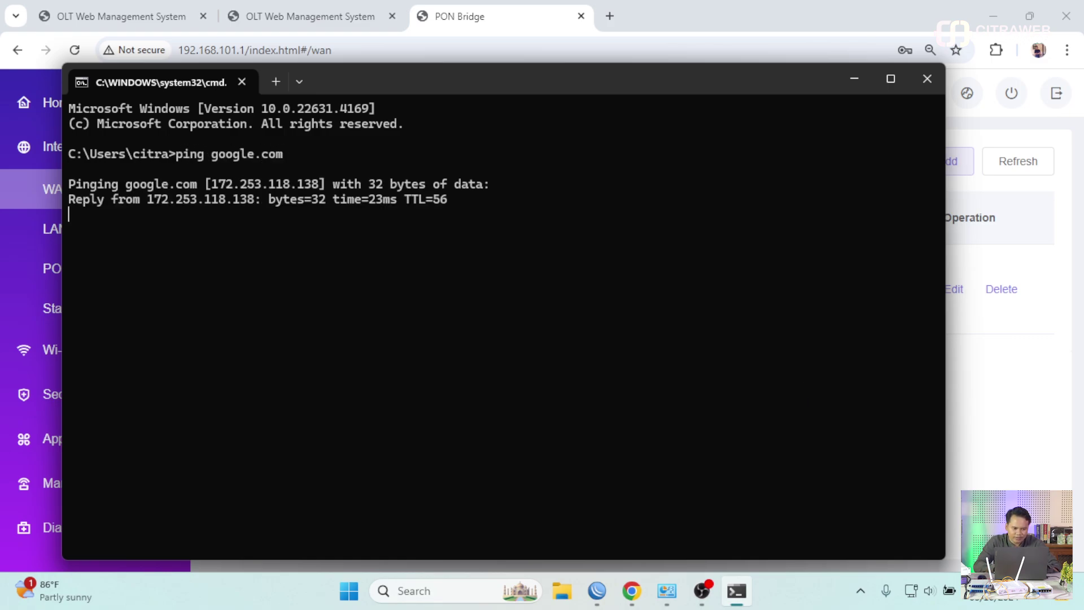
key("ctrl+c")
key("alt+Tab")
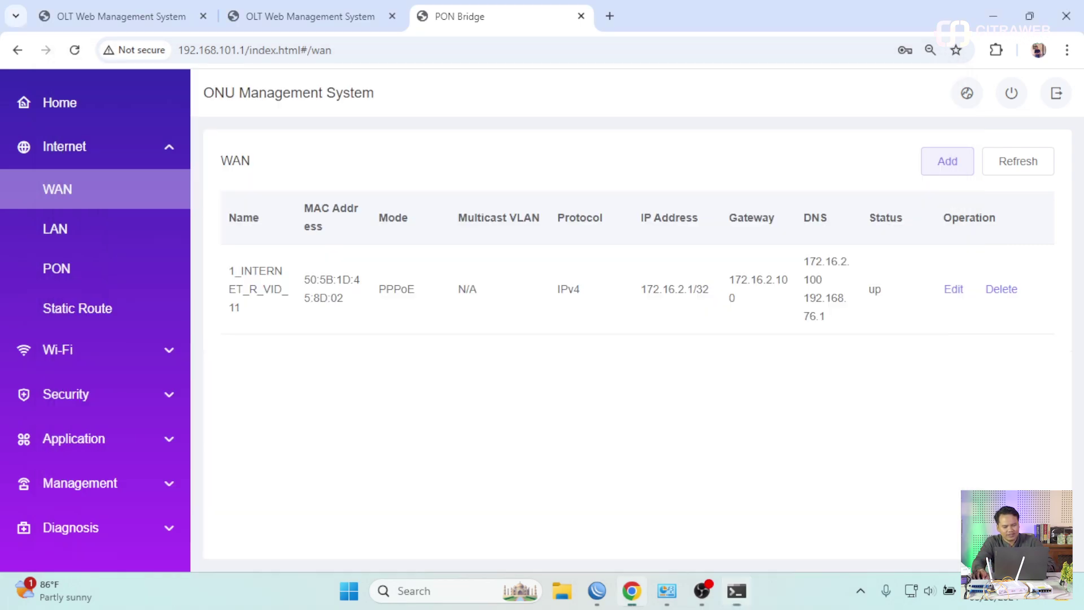
left_click(609, 16)
- Load citraweb.com, view the ONU's Wi-Fi Basic settings, then close the ONU management tab
type("citr")
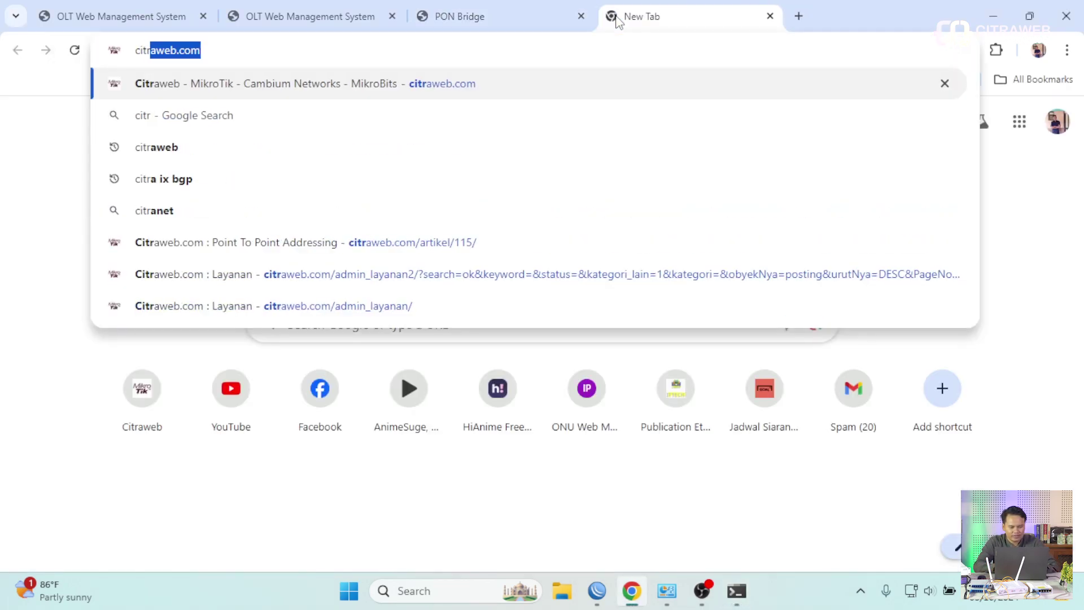
key("Return")
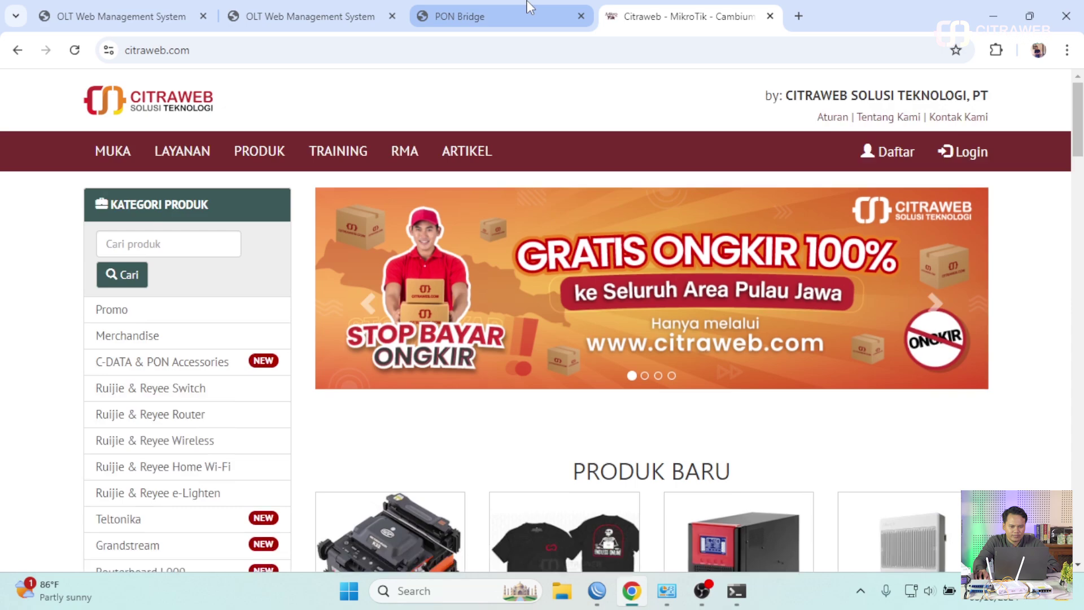
left_click(529, 8)
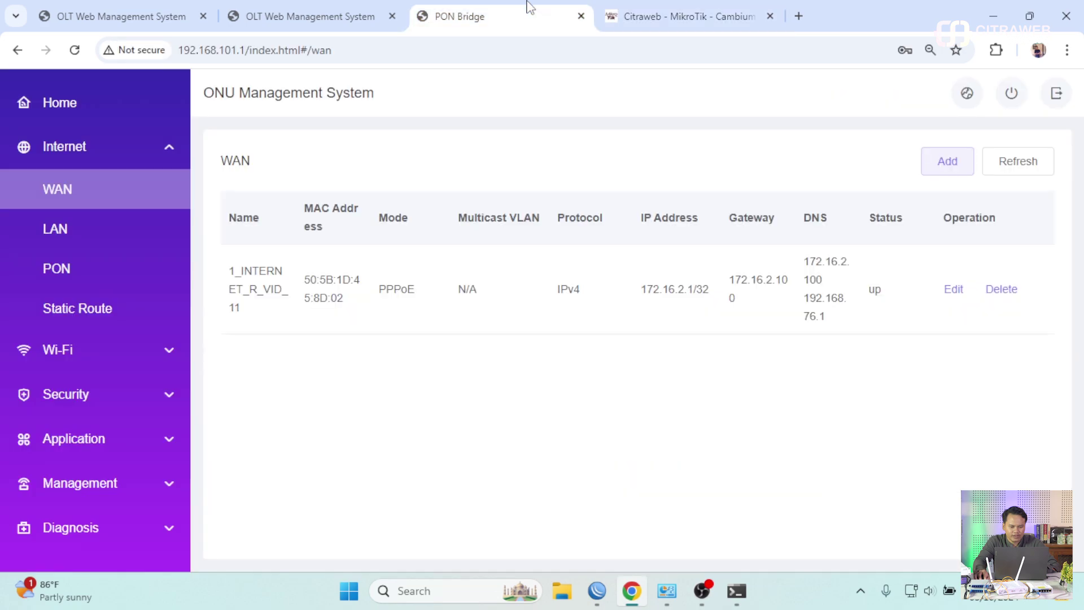
left_click(120, 362)
left_click(74, 236)
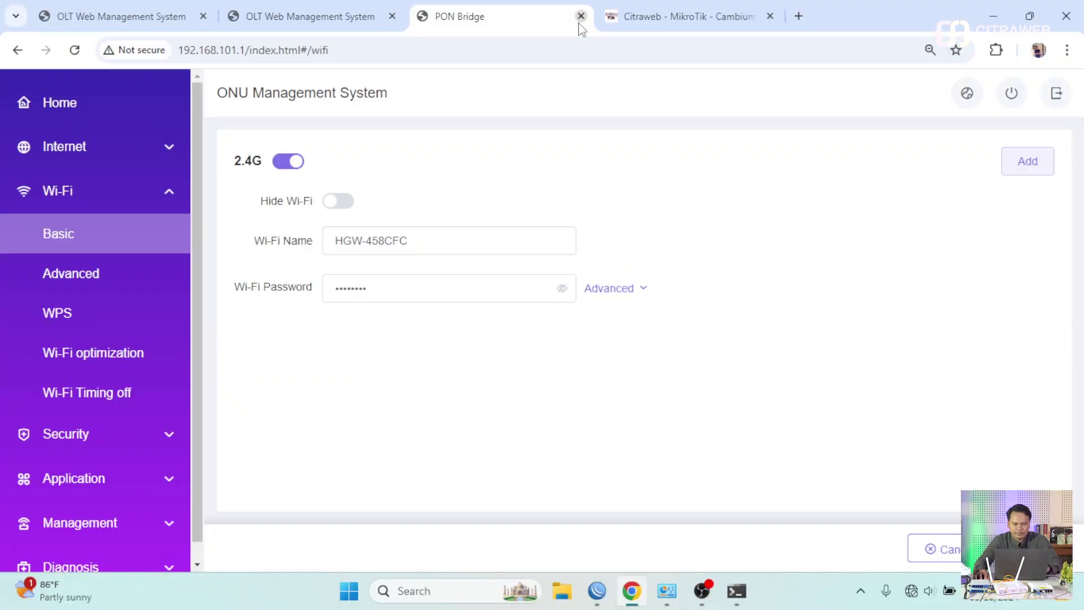
left_click(578, 15)
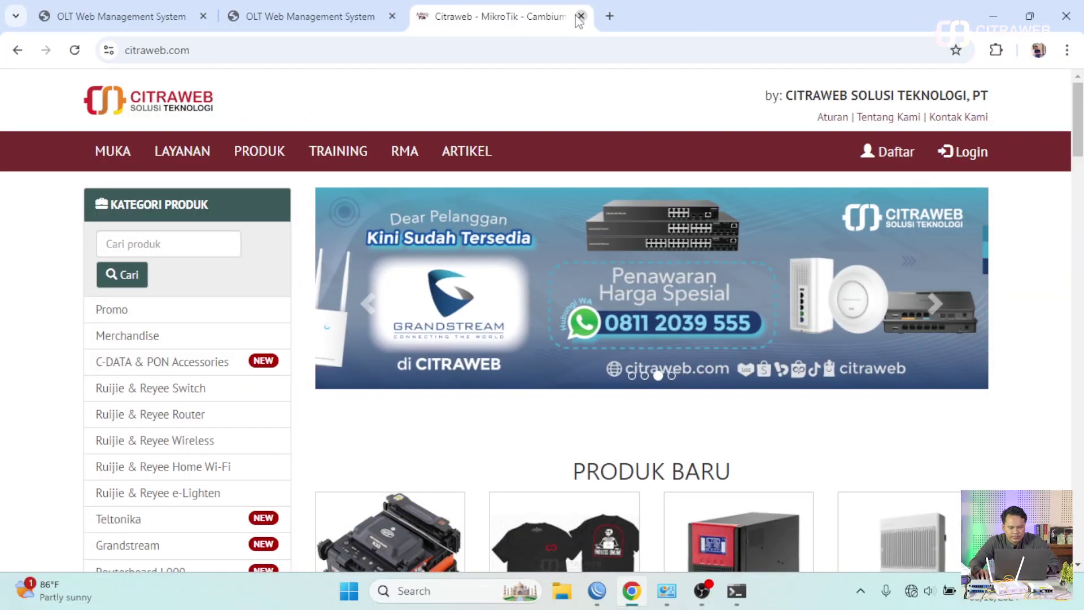
- Log into the MikroTik ONU in WinBox by its MAC address with an empty password
left_click(580, 17)
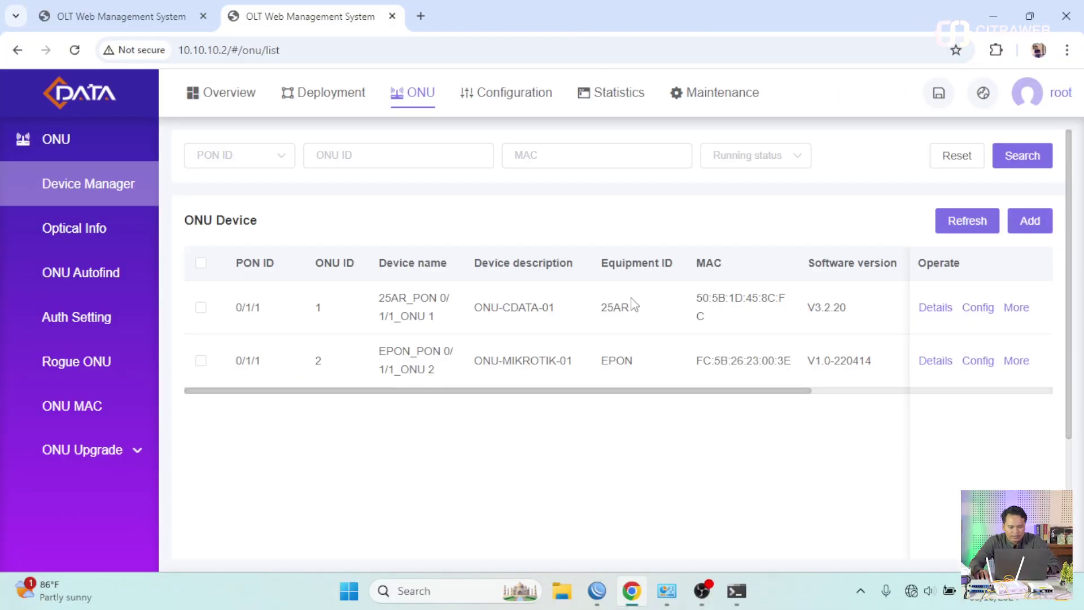
left_click(597, 590)
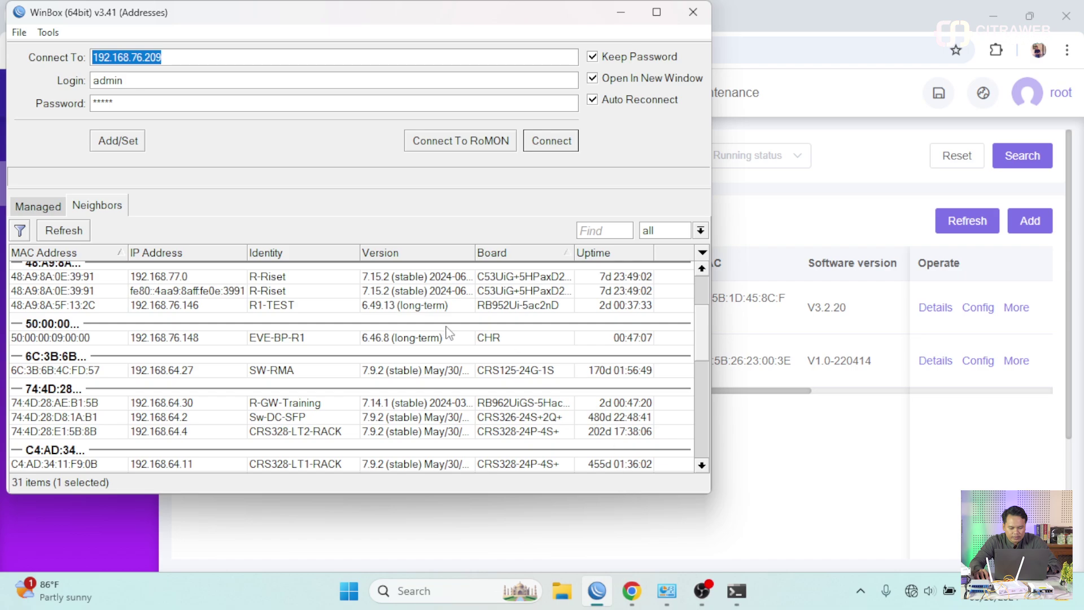
left_click(81, 237)
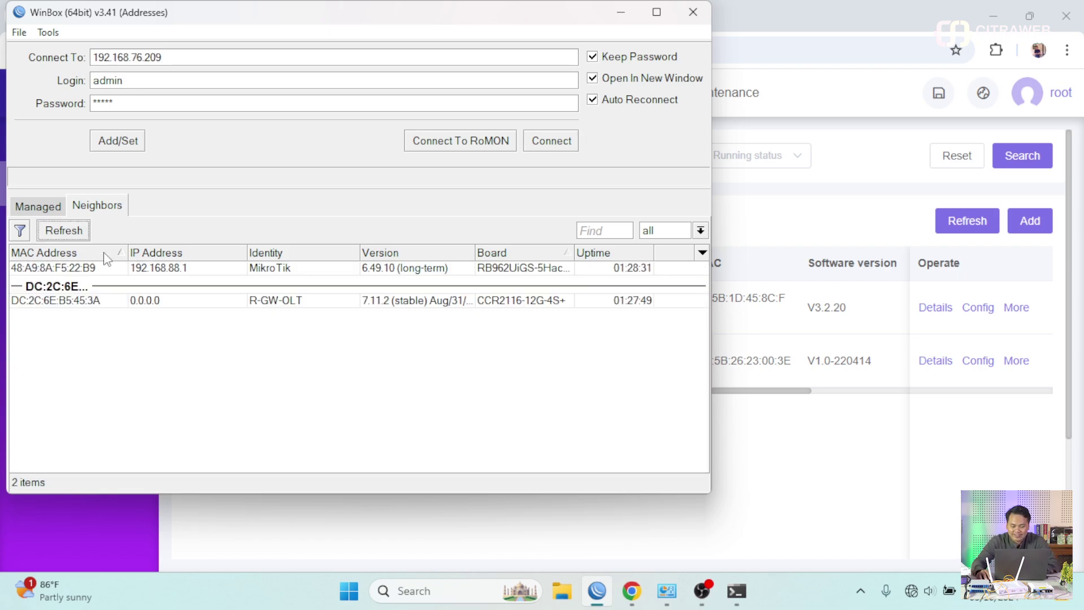
left_click(94, 269)
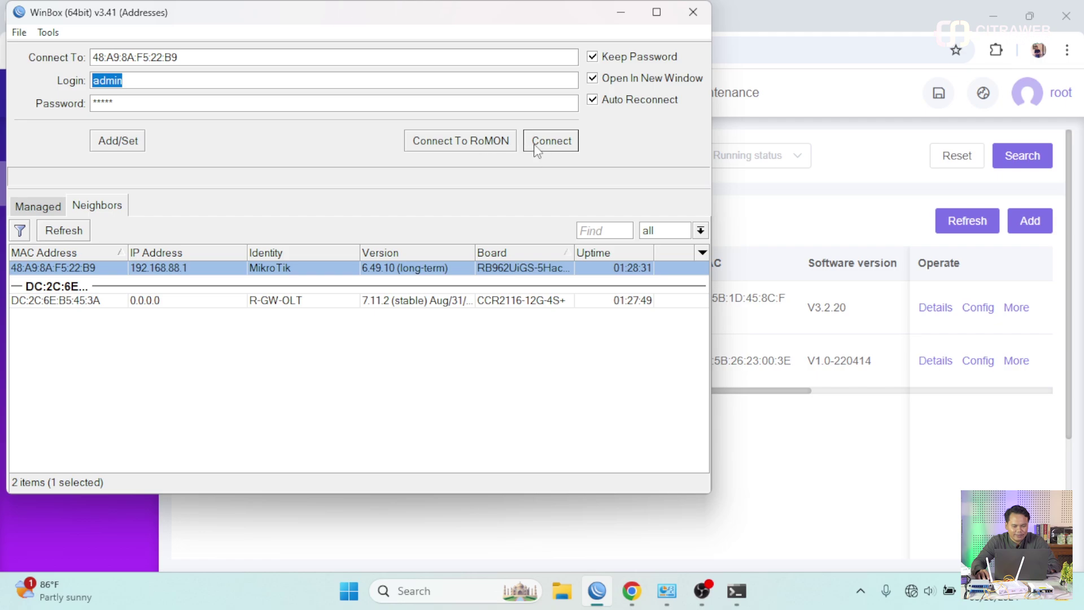
key("Tab")
key("BackSpace")
key("Return")
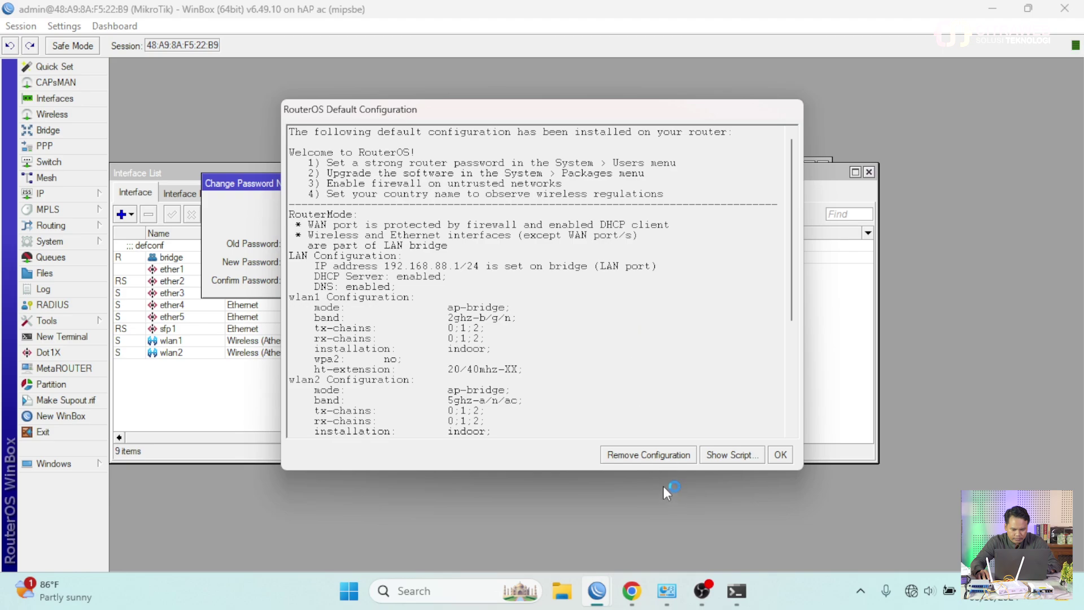
- Remove the router's default configuration and reconnect to the blank MikroTik
left_click(668, 455)
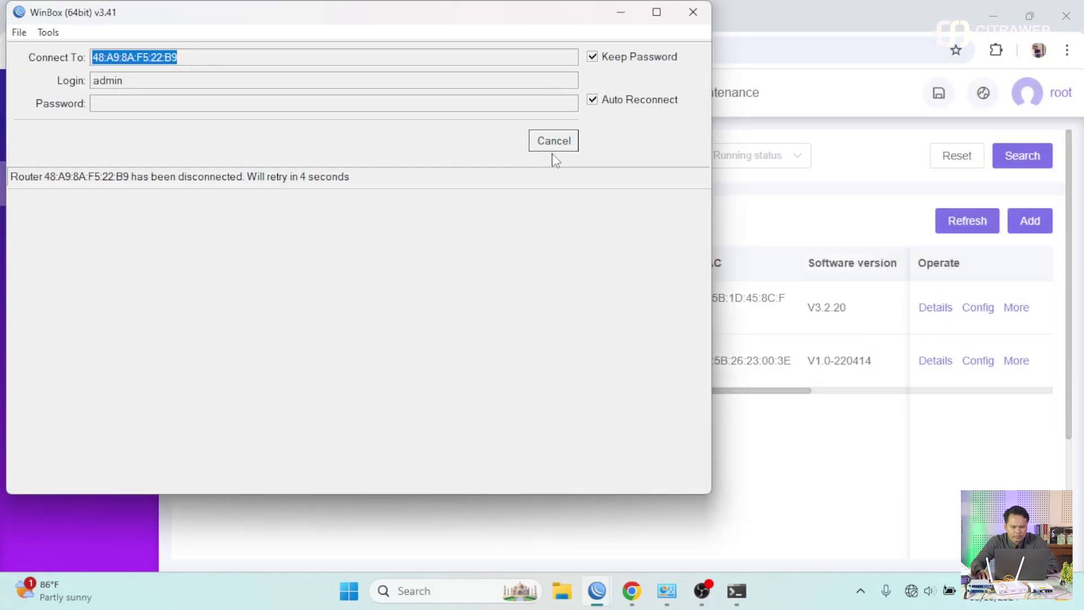
left_click(551, 148)
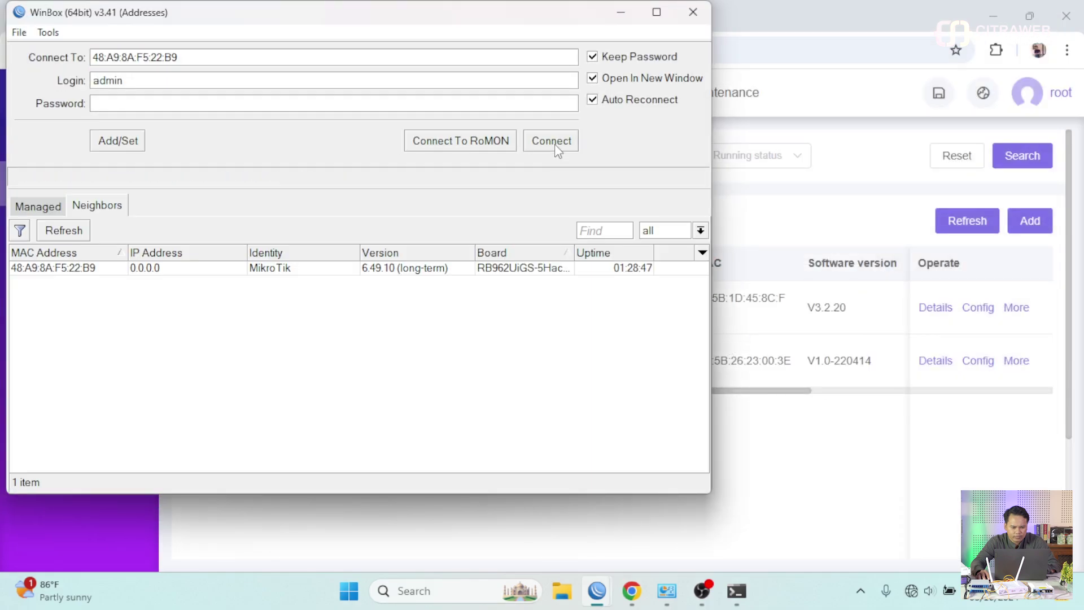
left_click(71, 268)
left_click(531, 137)
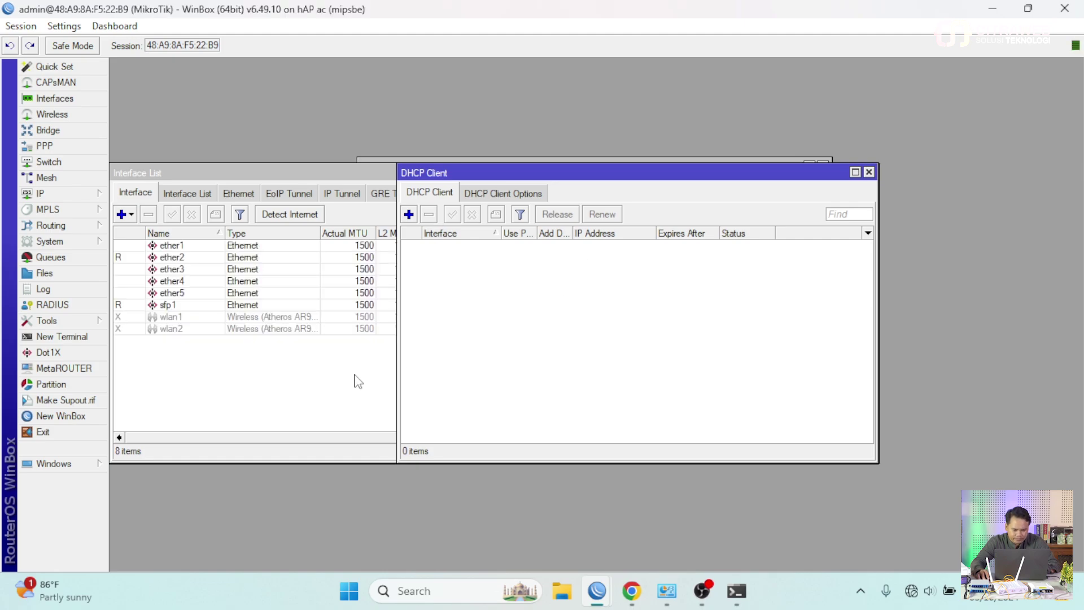
- Enlarge WinBox and filter the interface list to VLAN interfaces
left_click(358, 381)
left_click(172, 305)
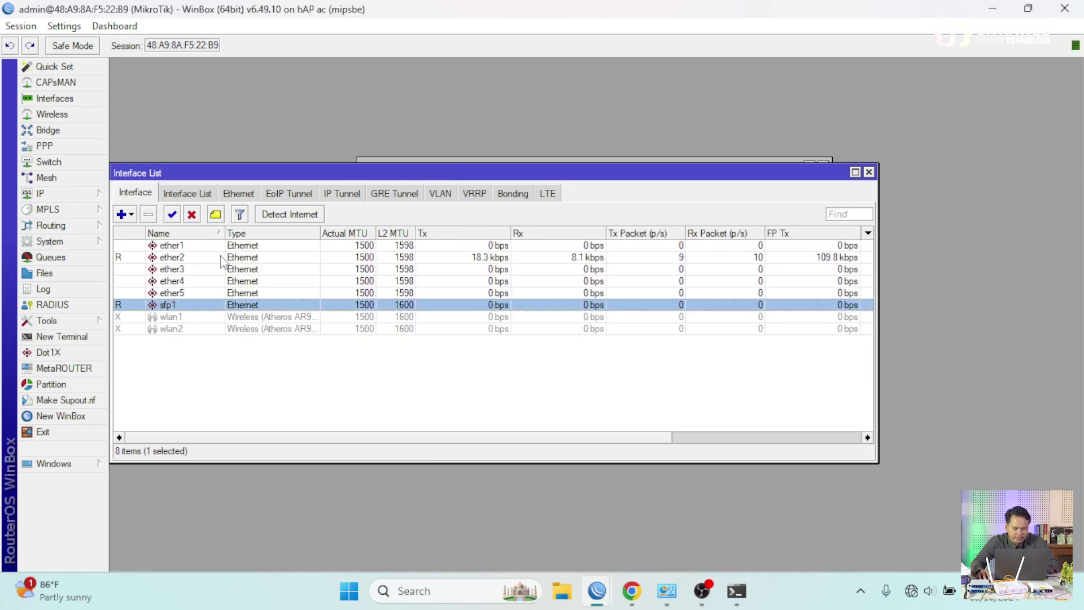
key("ctrl+plus")
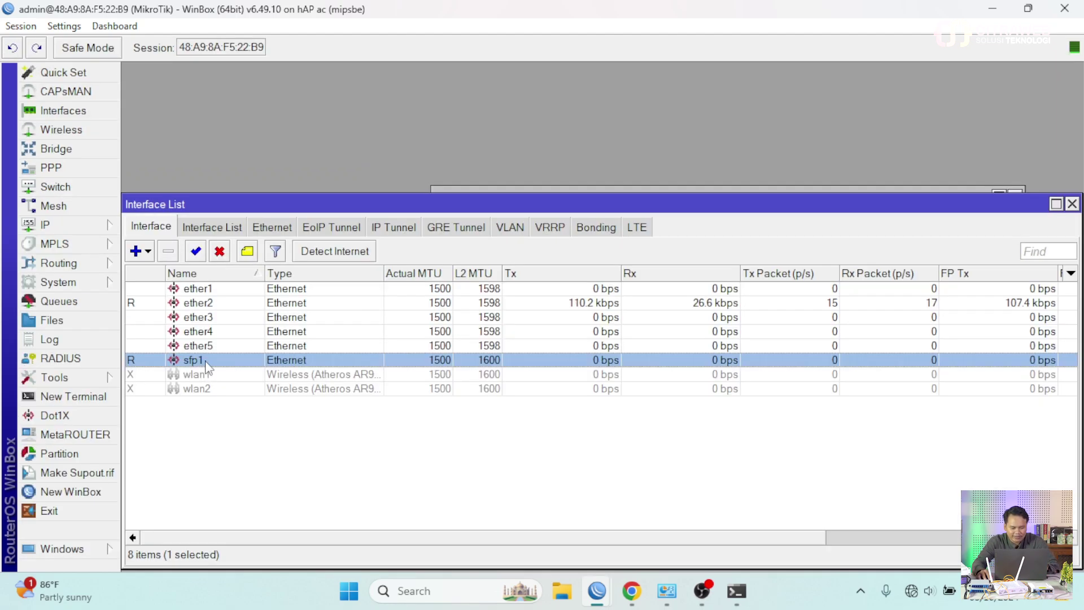
left_click(510, 229)
- Add vlan12 with VLAN ID 12 on sfp1, then bring up the empty Bridge window
left_click(136, 250)
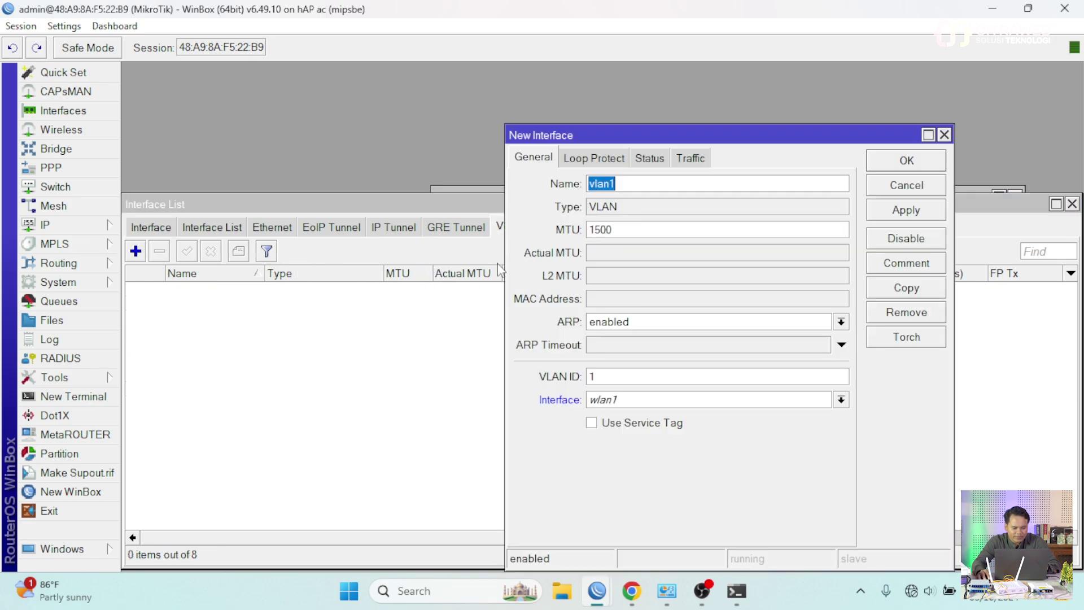
left_click(630, 184)
type("2")
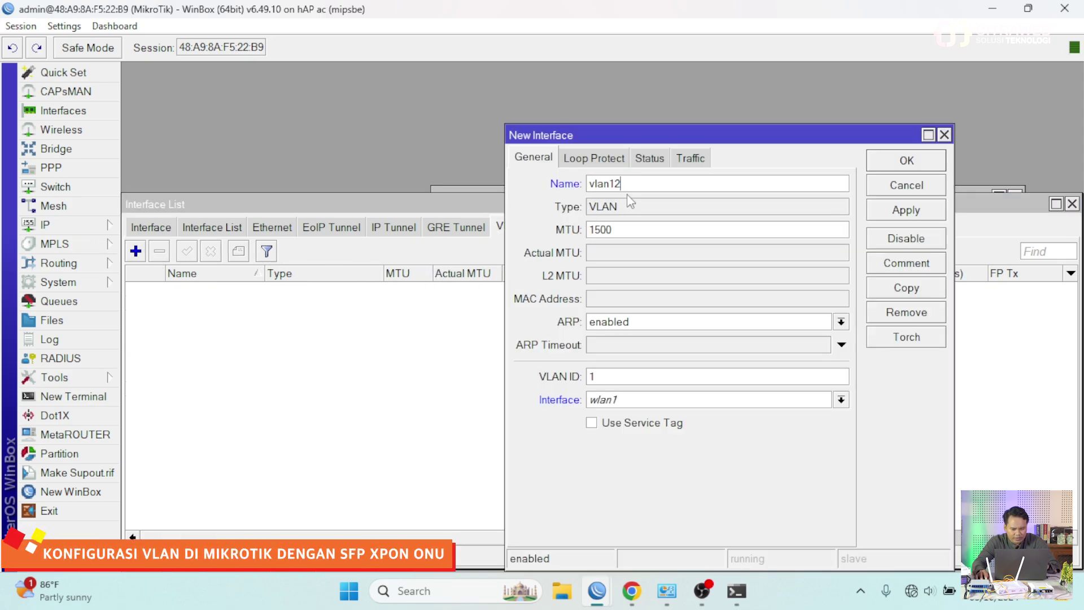
left_click(624, 376)
type("2")
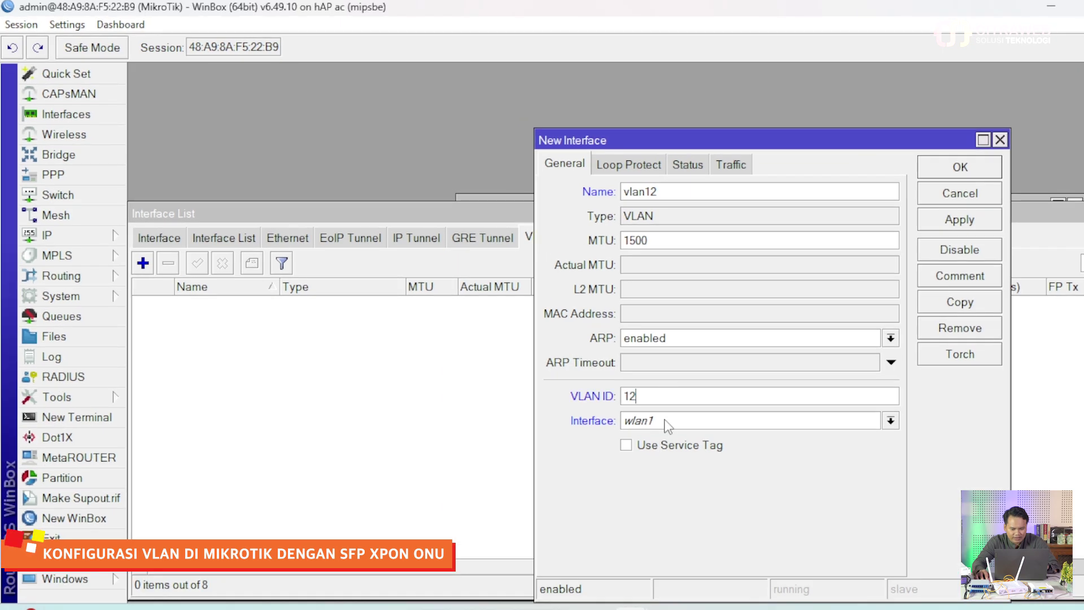
left_click(668, 424)
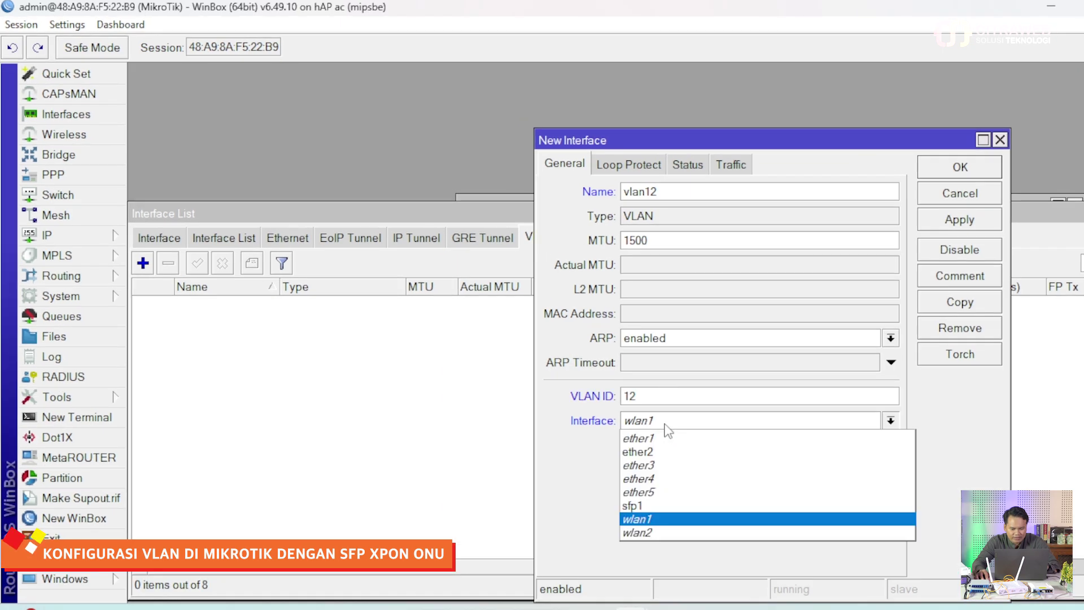
left_click(653, 507)
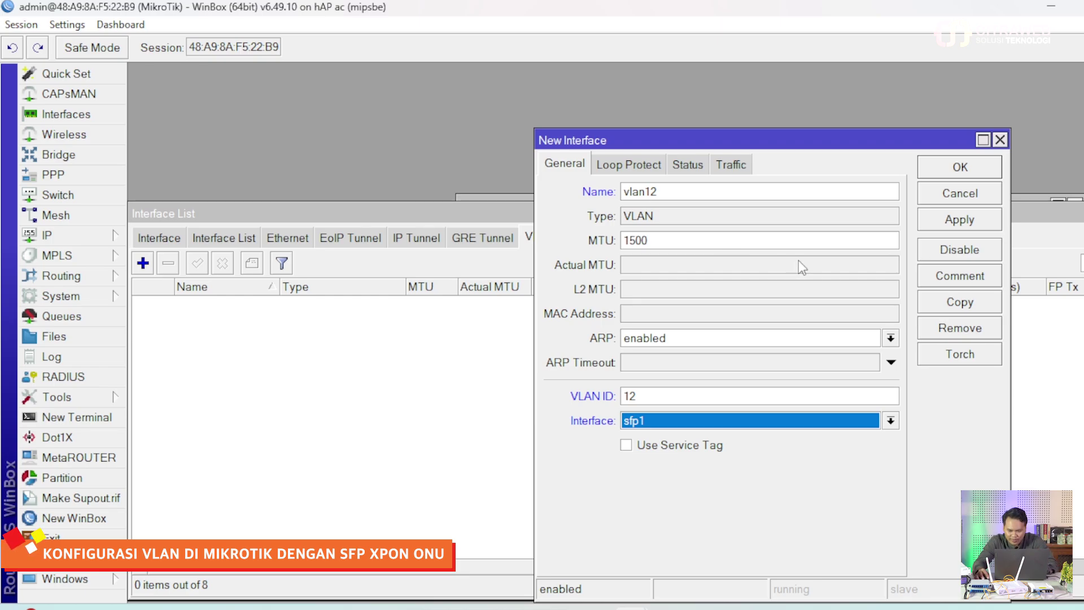
left_click(958, 169)
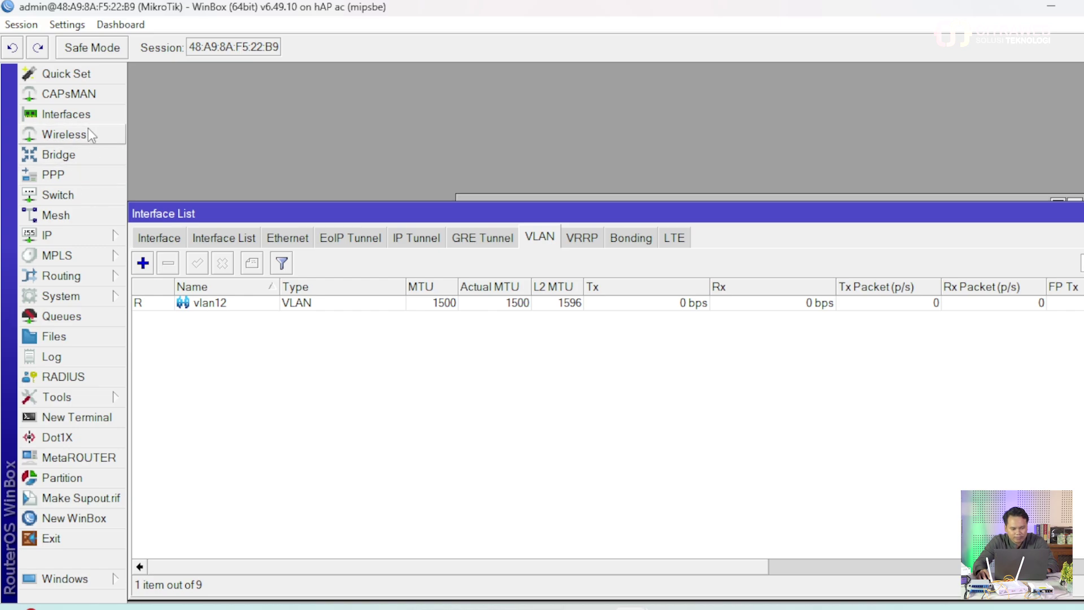
left_click(89, 157)
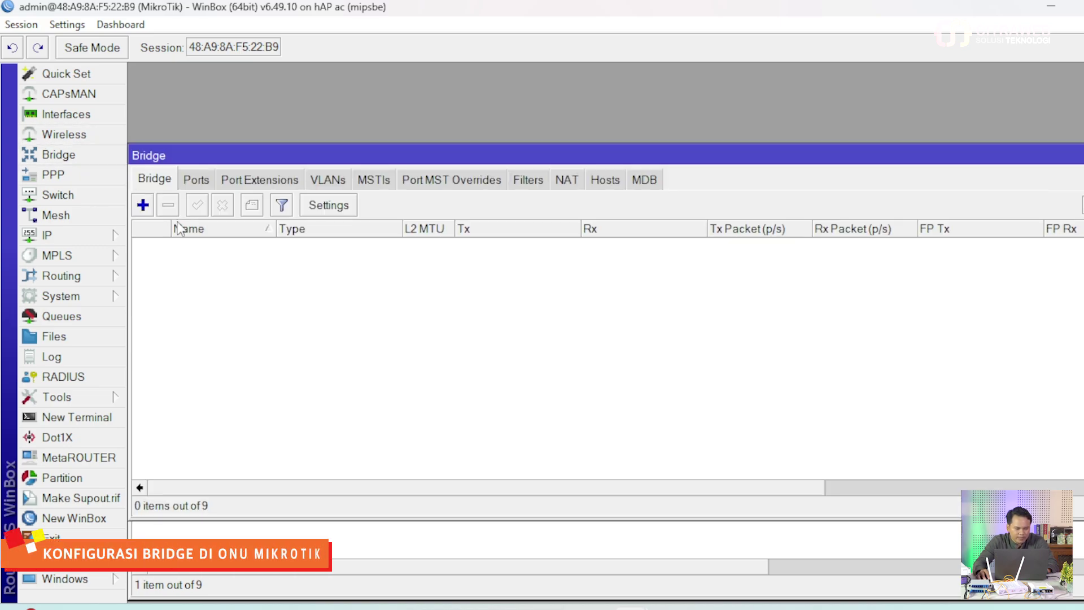
- Create bridge1 and add vlan12 and ether2 as its ports
left_click(142, 205)
left_click(815, 158)
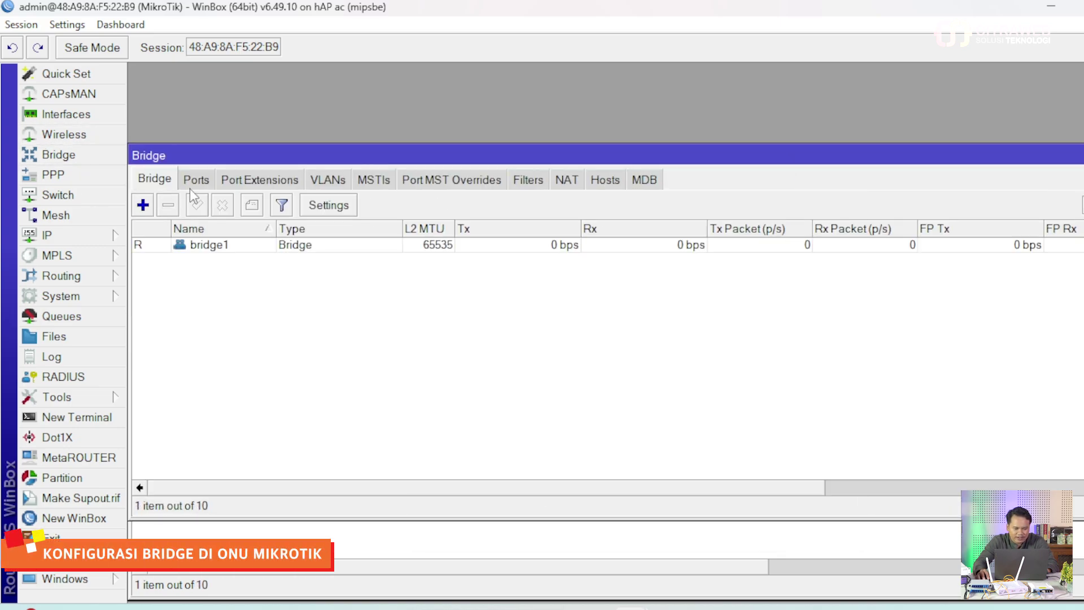
left_click(198, 182)
left_click(143, 205)
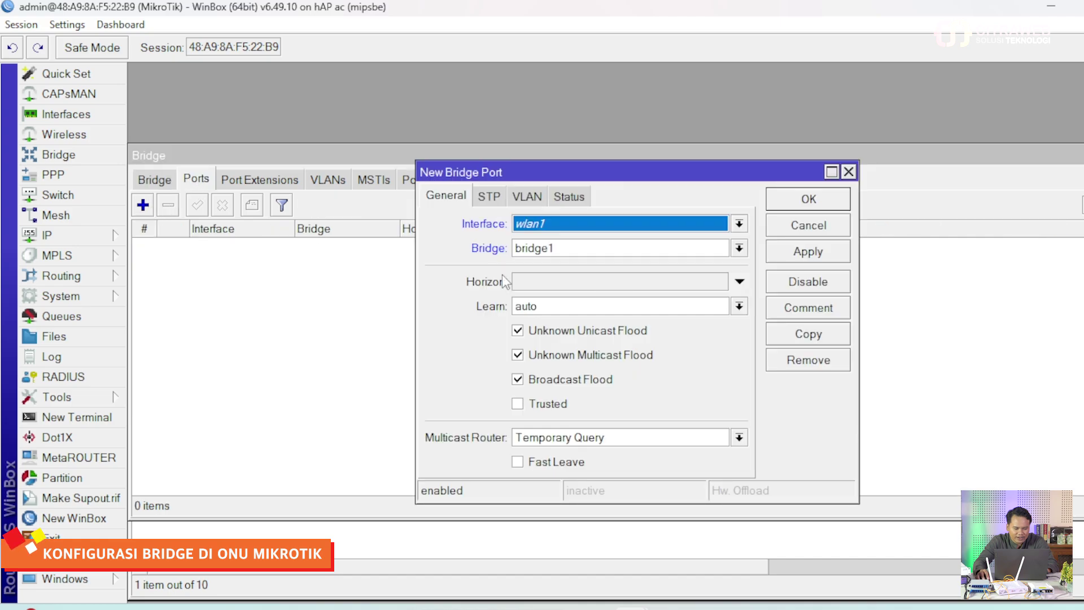
left_click(641, 226)
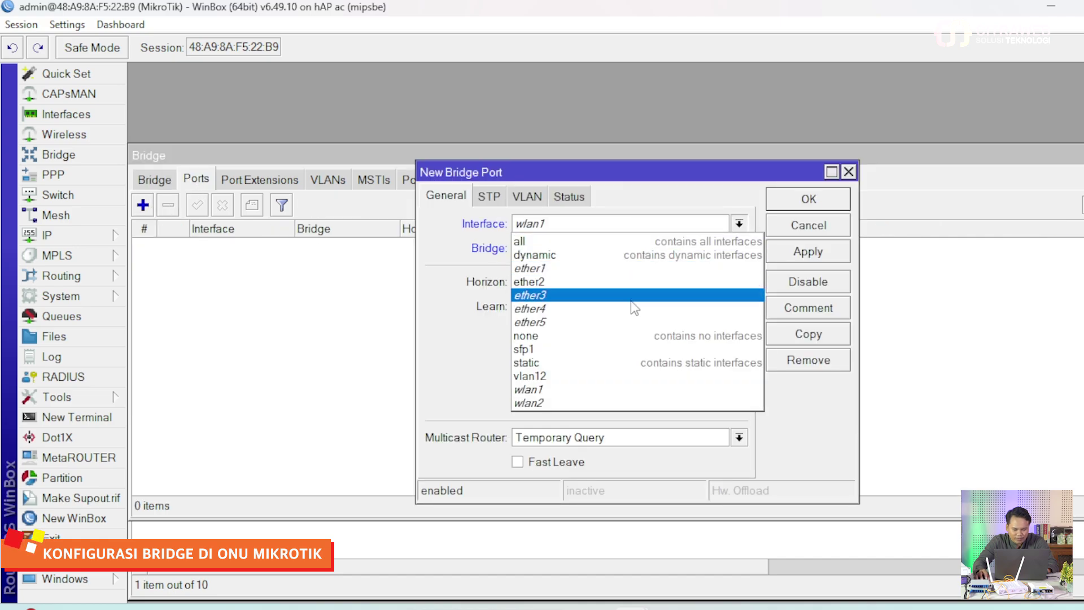
left_click(641, 376)
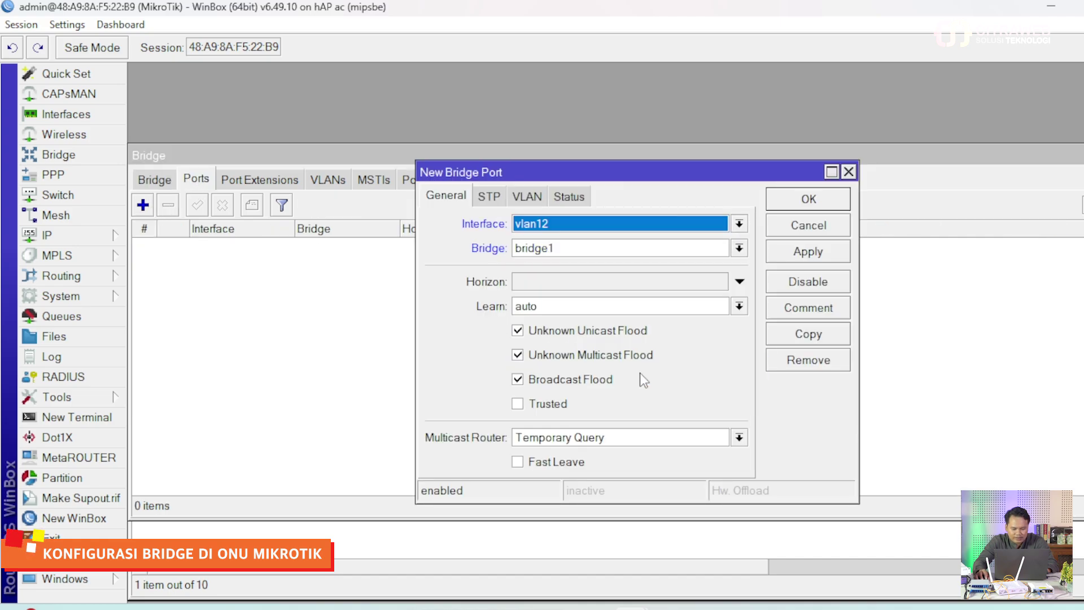
left_click(788, 203)
left_click(143, 205)
left_click(572, 231)
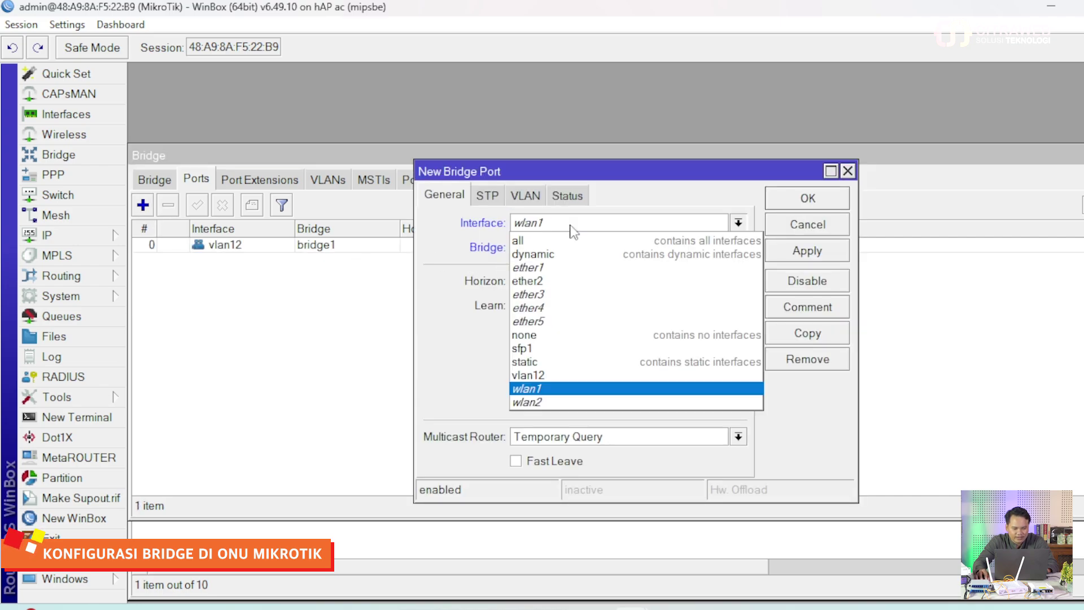
left_click(567, 281)
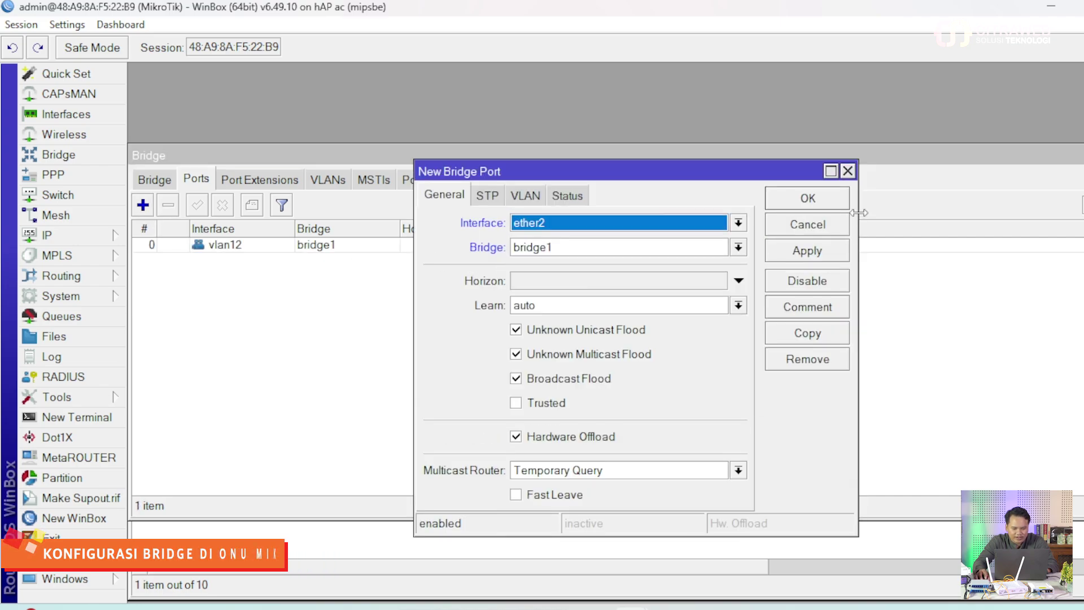
left_click(826, 201)
left_click(252, 263)
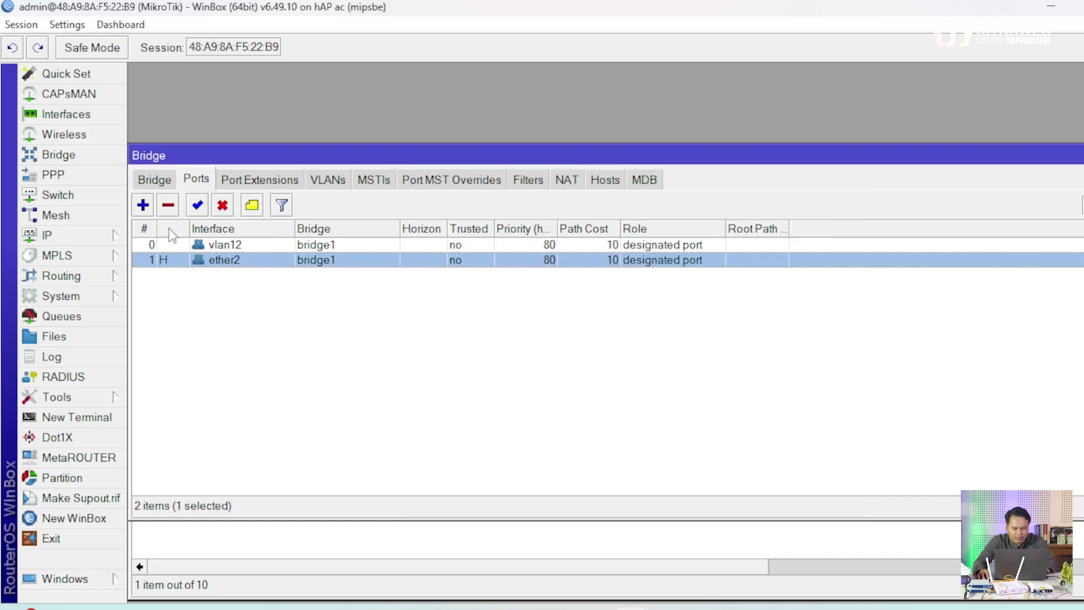
left_click(541, 455)
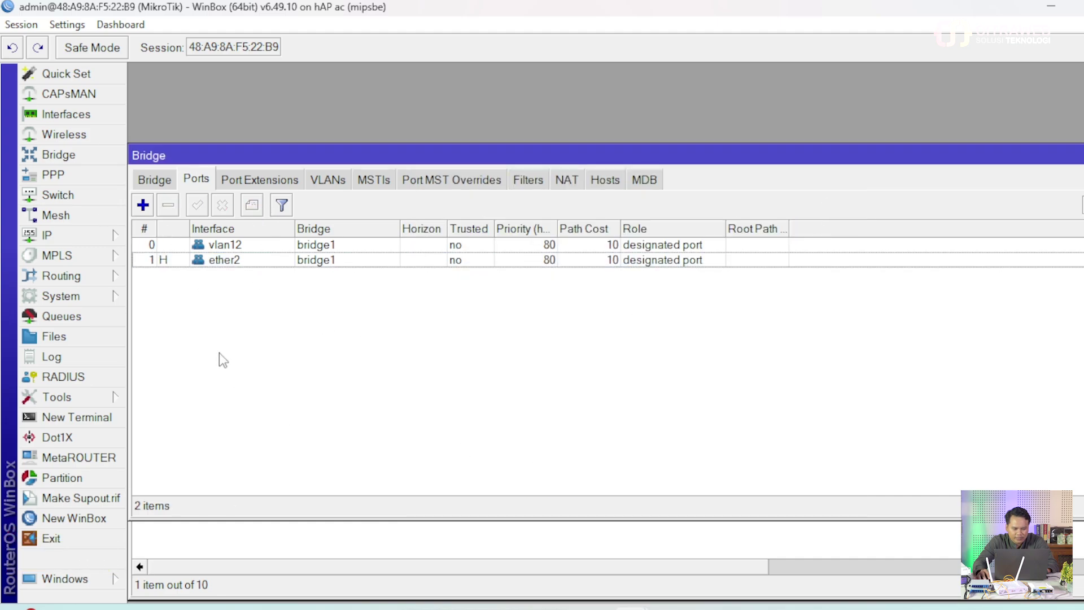
- Rename interface ether2 to ether2-LAPTOP
left_click(66, 113)
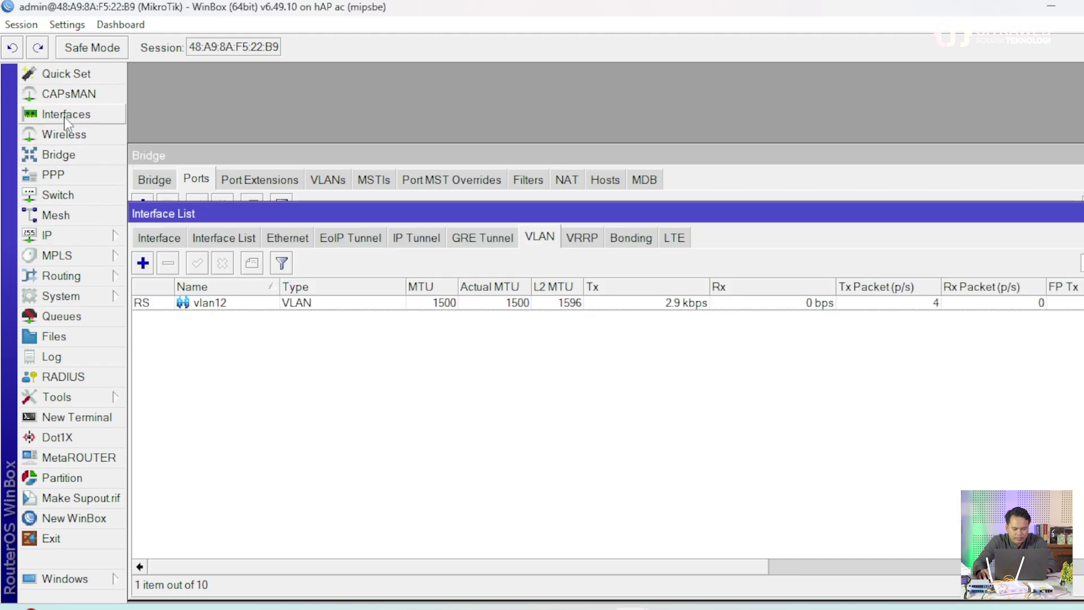
left_click(154, 240)
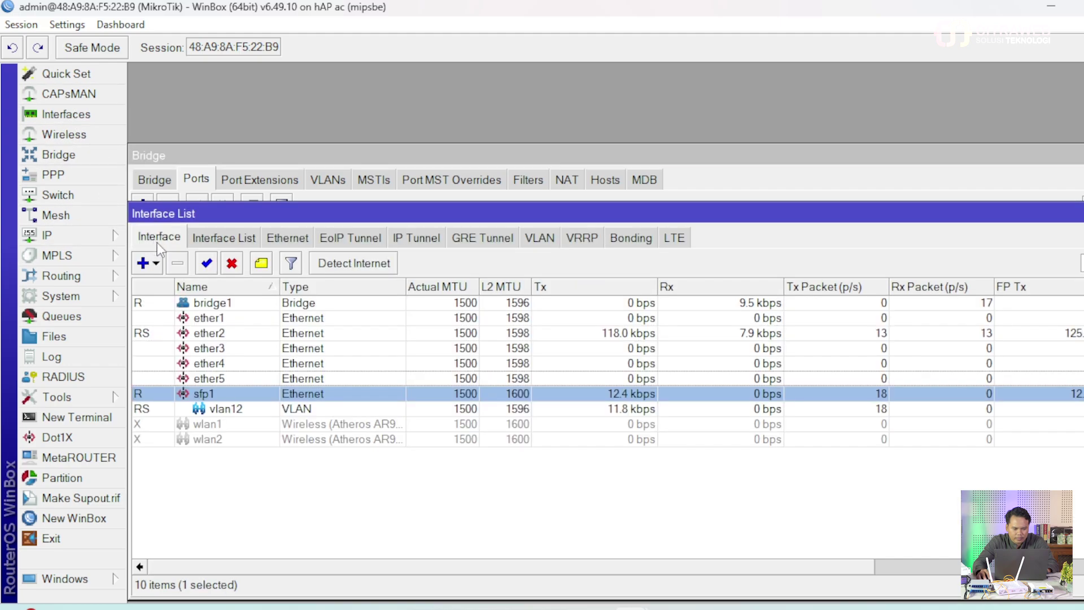
double_click(225, 333)
left_click(592, 154)
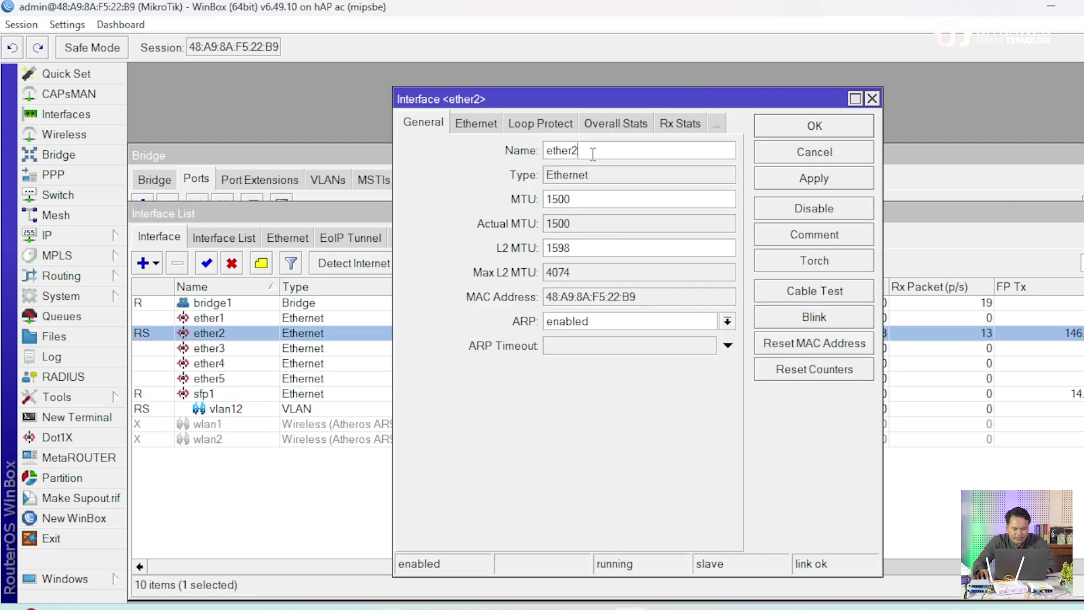
type("-LAP")
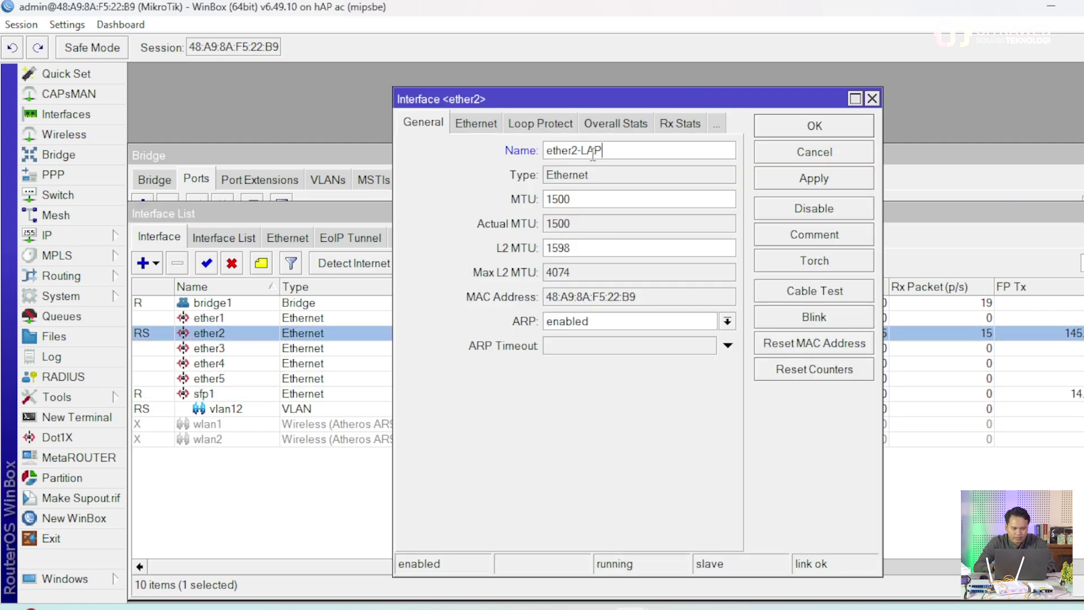
type("TOP")
key("Return")
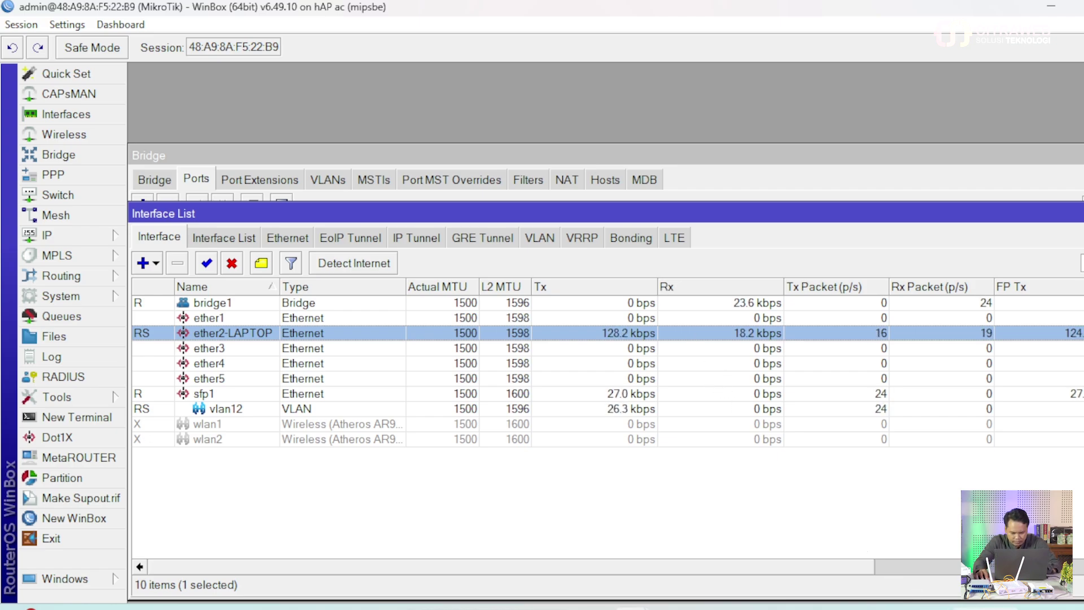
- Check Ethernet 5's current address details before restarting it
left_click(780, 554)
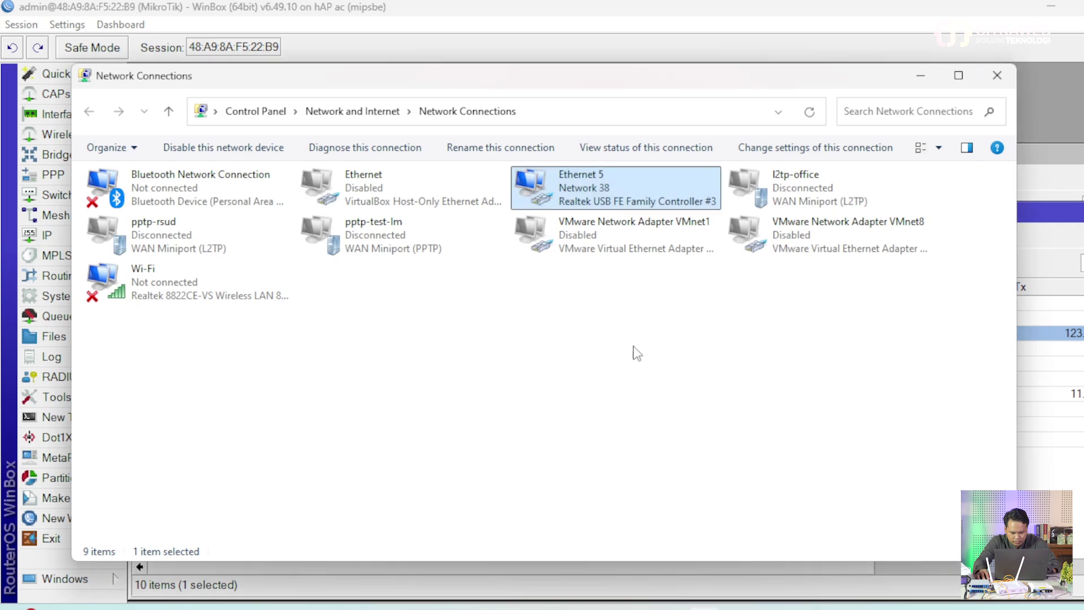
right_click(617, 187)
left_click(661, 214)
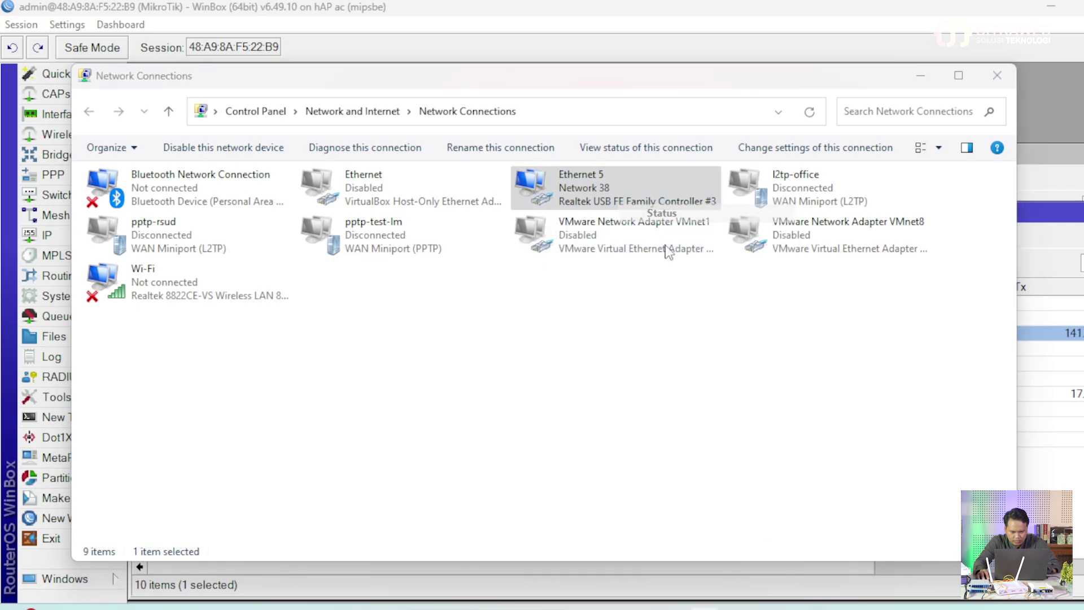
left_click(497, 307)
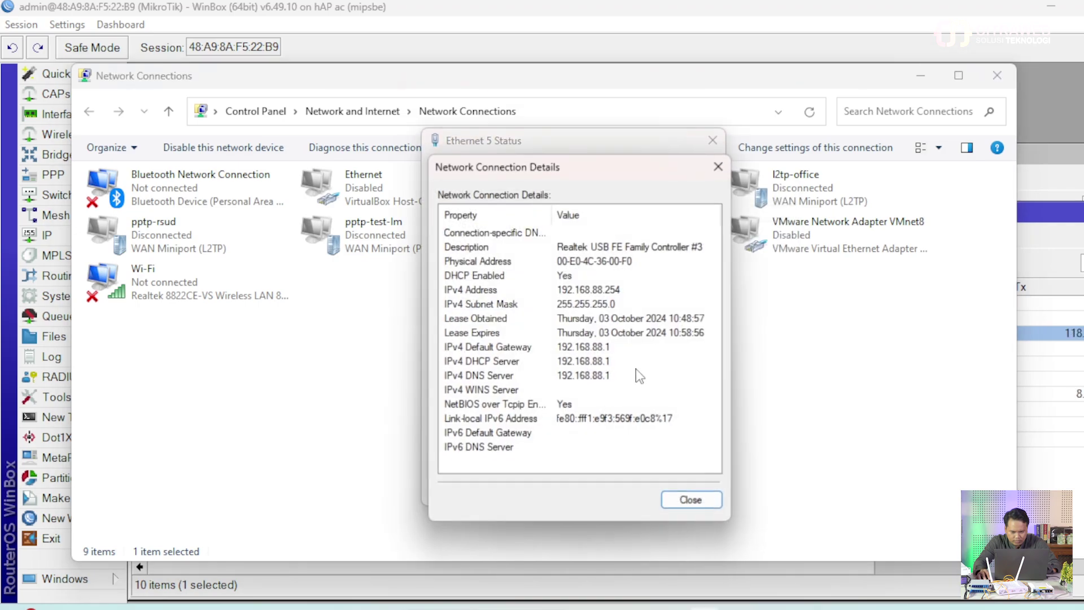
left_click(698, 501)
left_click(688, 486)
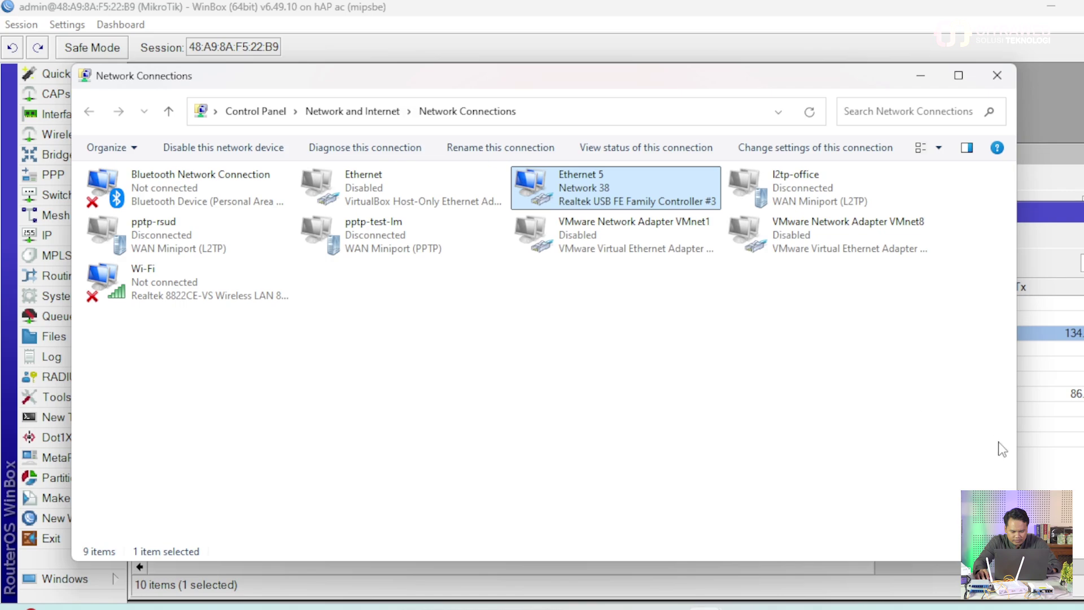
left_click(1046, 478)
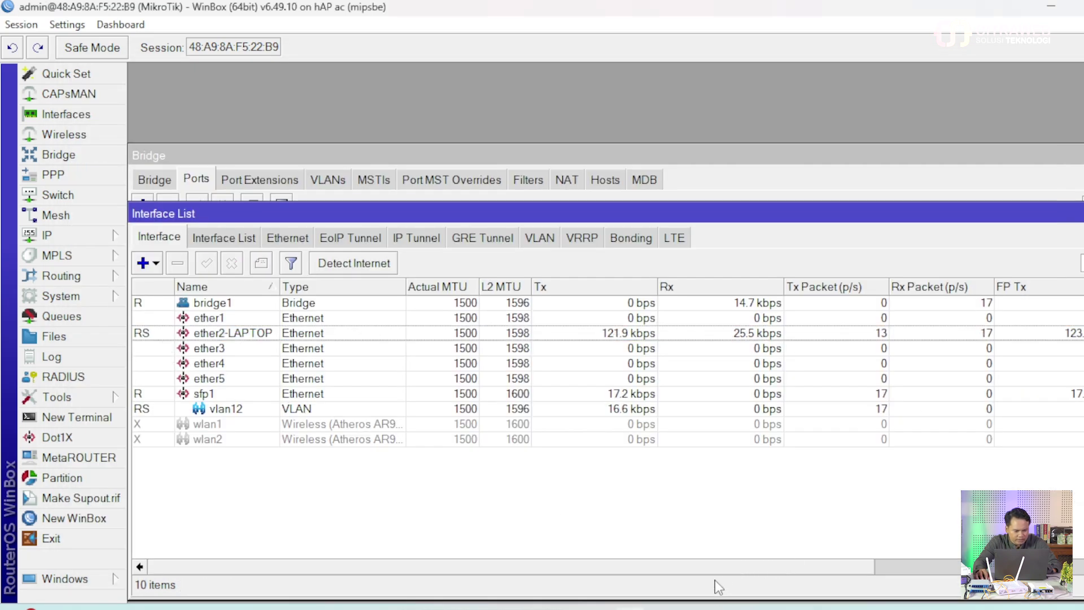
- Disable and re-enable Ethernet 5, cancelling WinBox's failing reconnection attempt
mouse_move(706, 607)
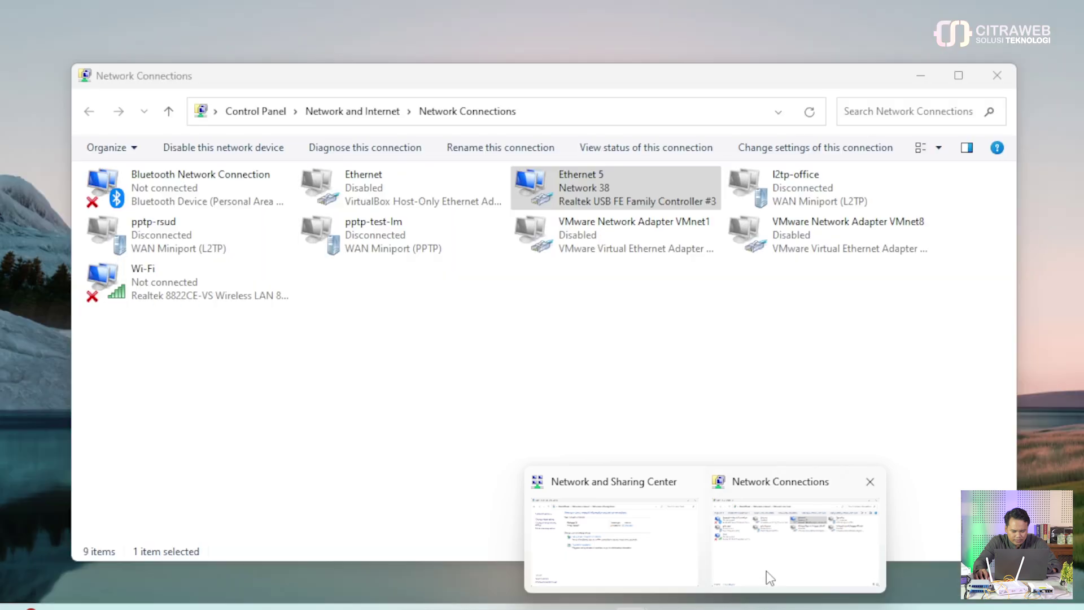
left_click(766, 571)
right_click(567, 201)
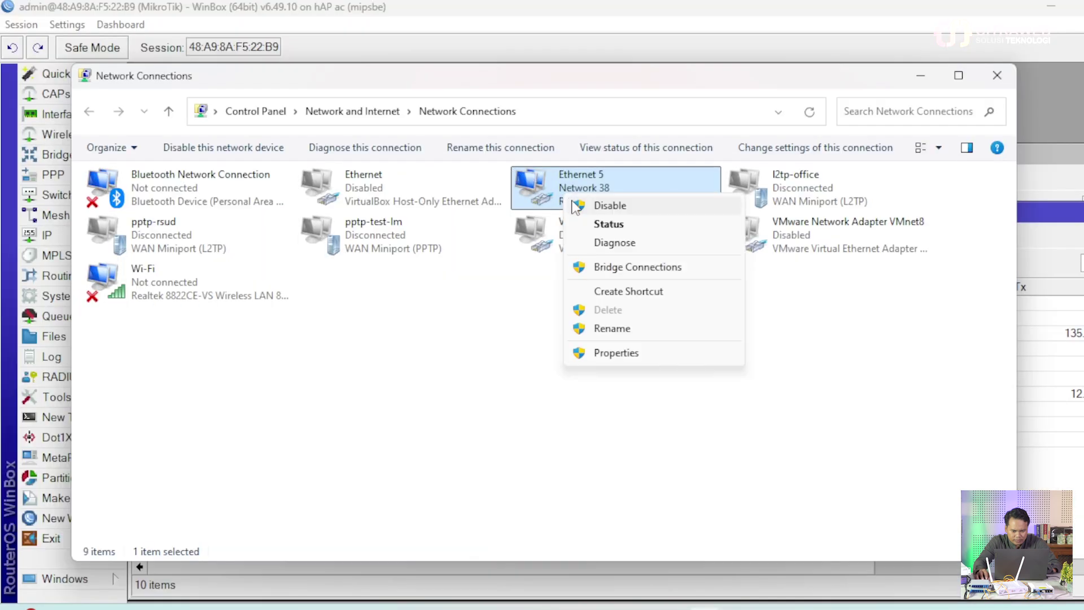
left_click(581, 210)
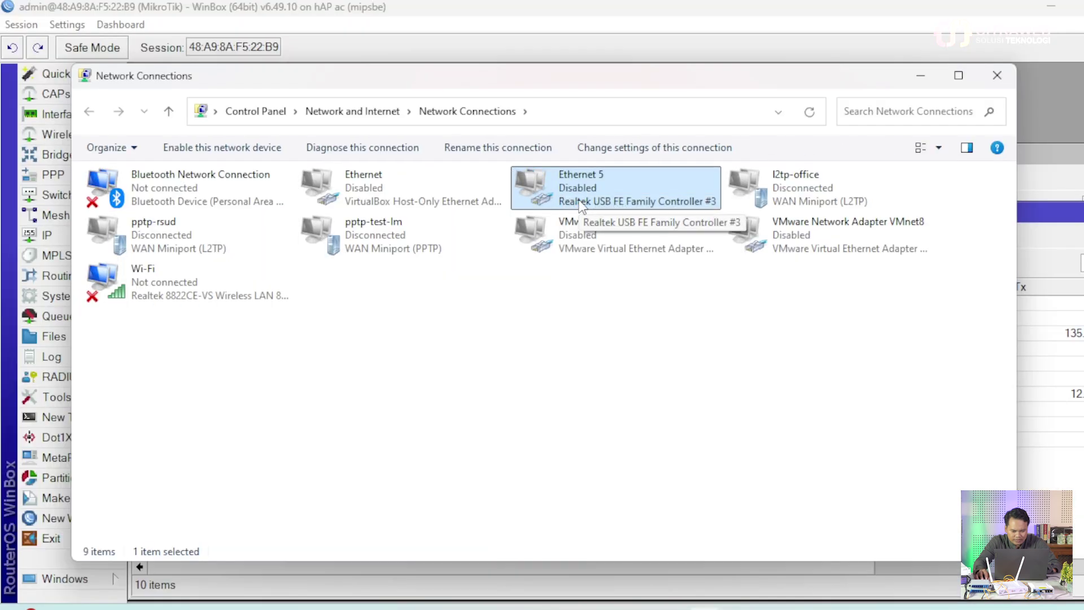
right_click(579, 201)
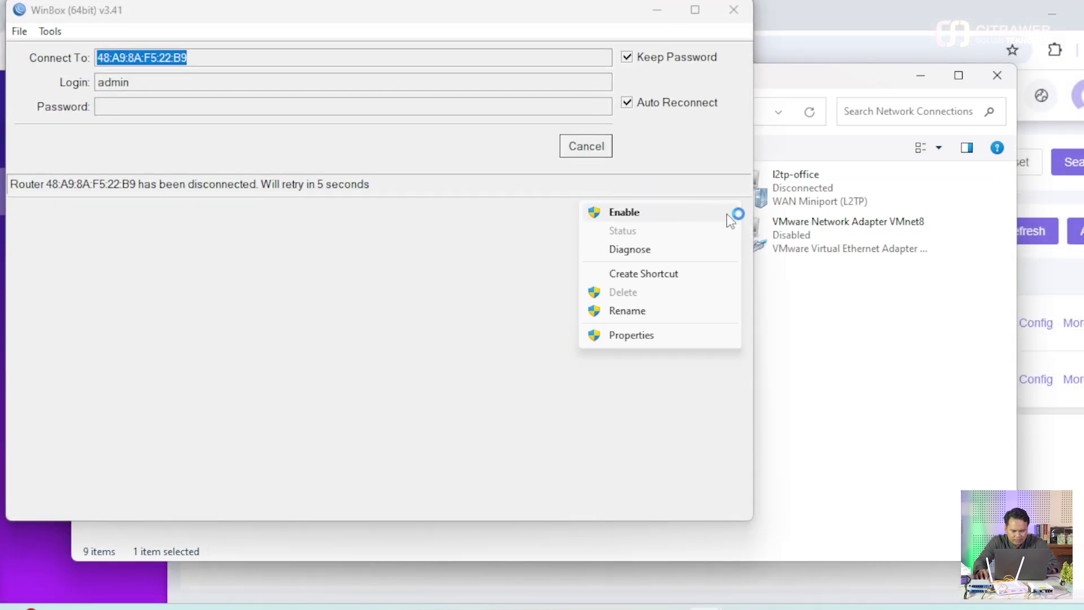
left_click(726, 214)
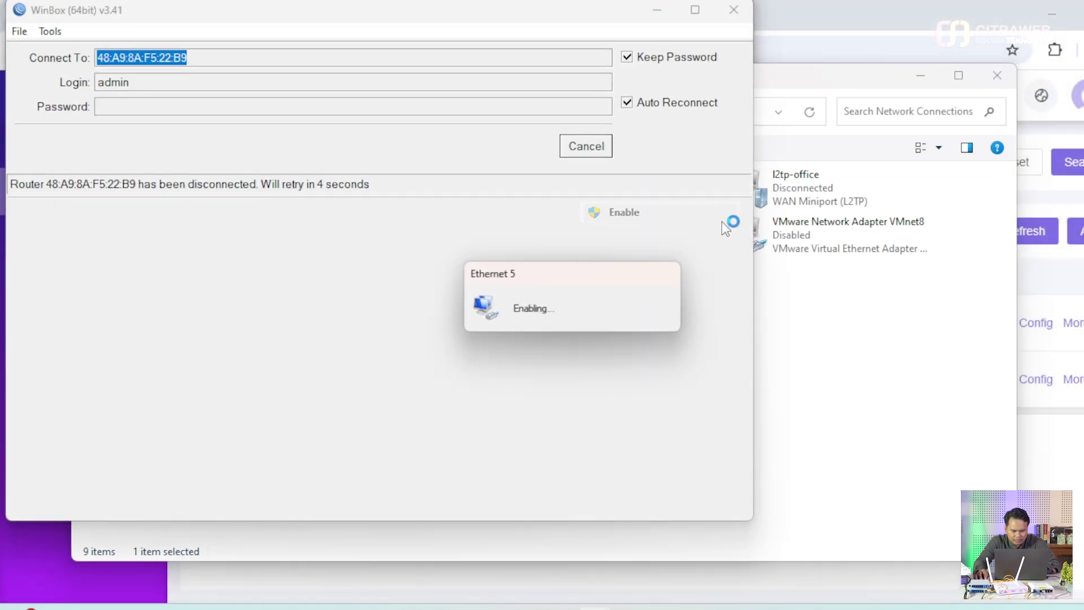
left_click(889, 375)
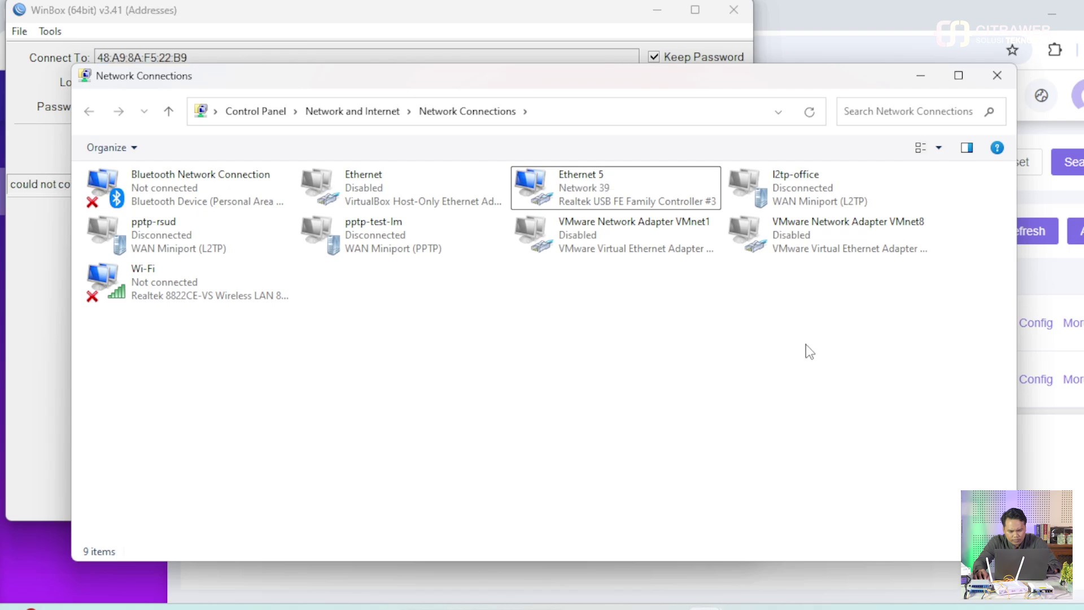
left_click(37, 397)
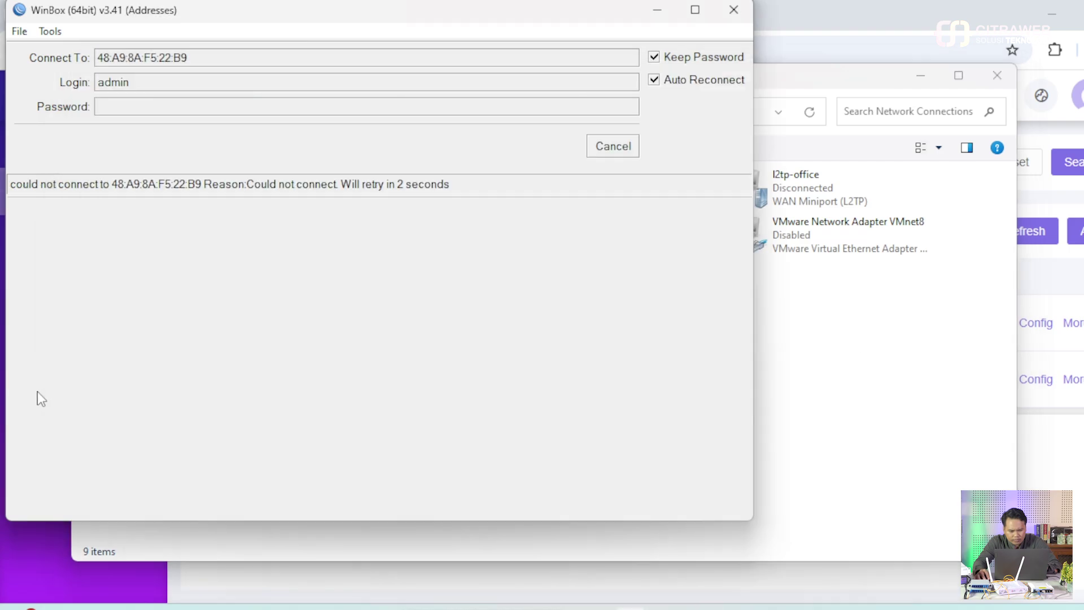
left_click(617, 150)
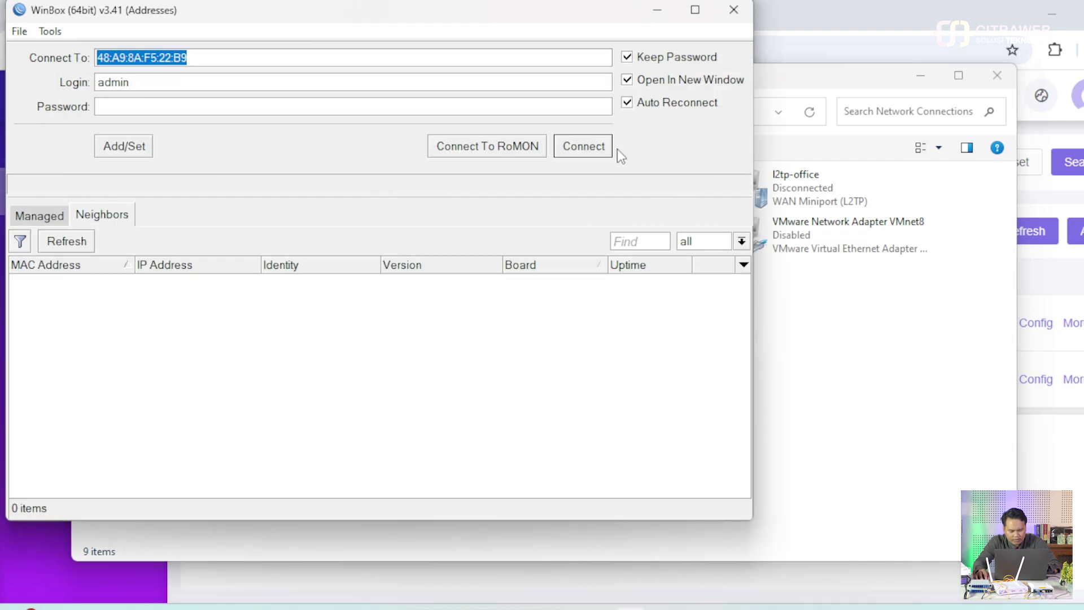
left_click(782, 394)
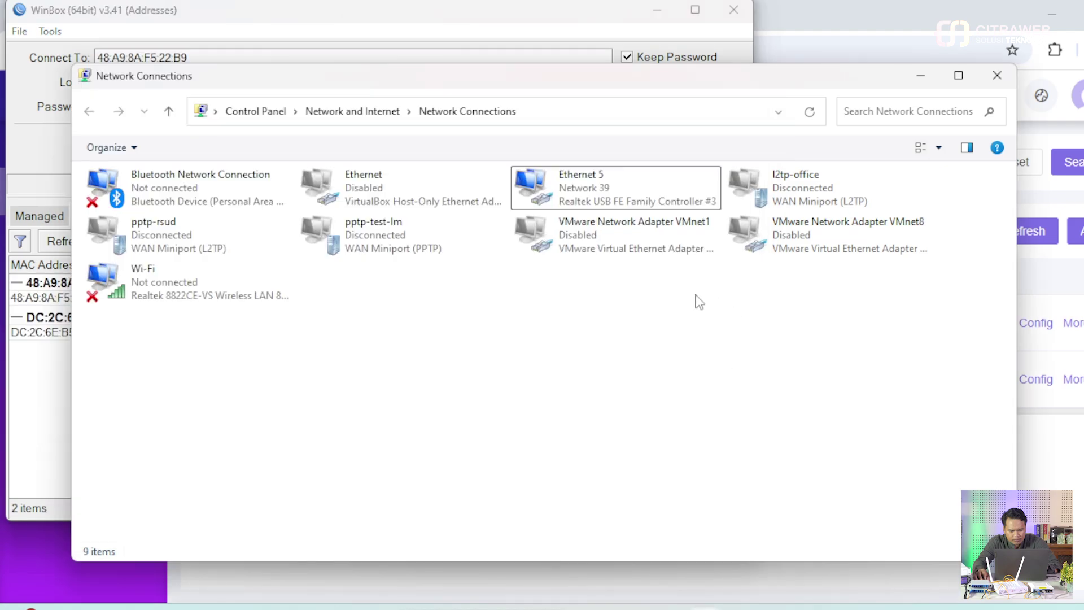
- Confirm Ethernet 5 now leases 10.10.12.254 from DHCP server 10.10.12.1, then hide Network Connections
left_click(63, 425)
left_click(792, 404)
left_click(599, 175)
right_click(599, 188)
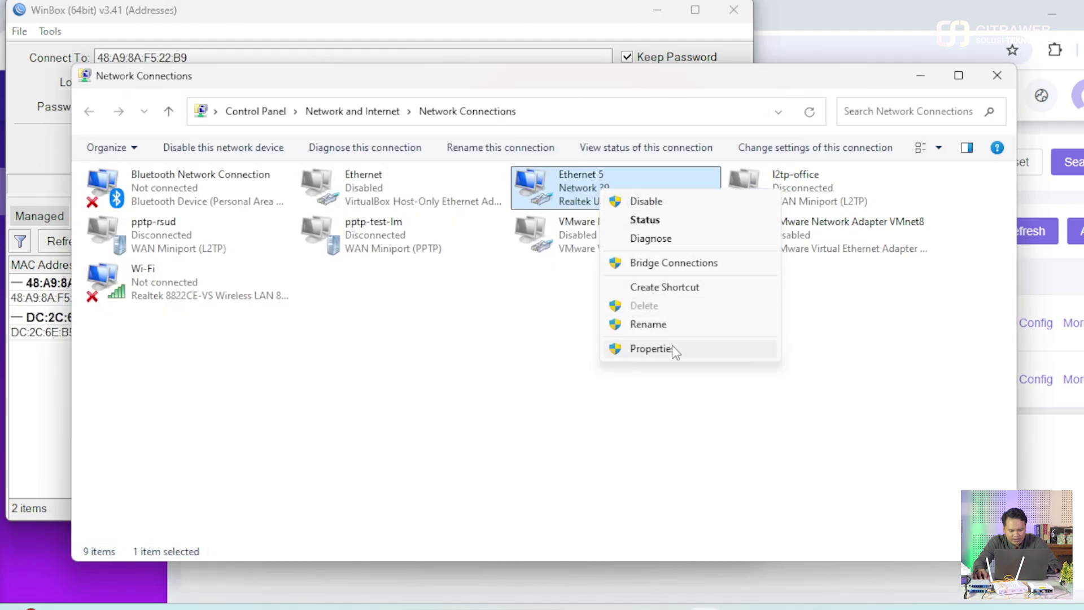
left_click(672, 219)
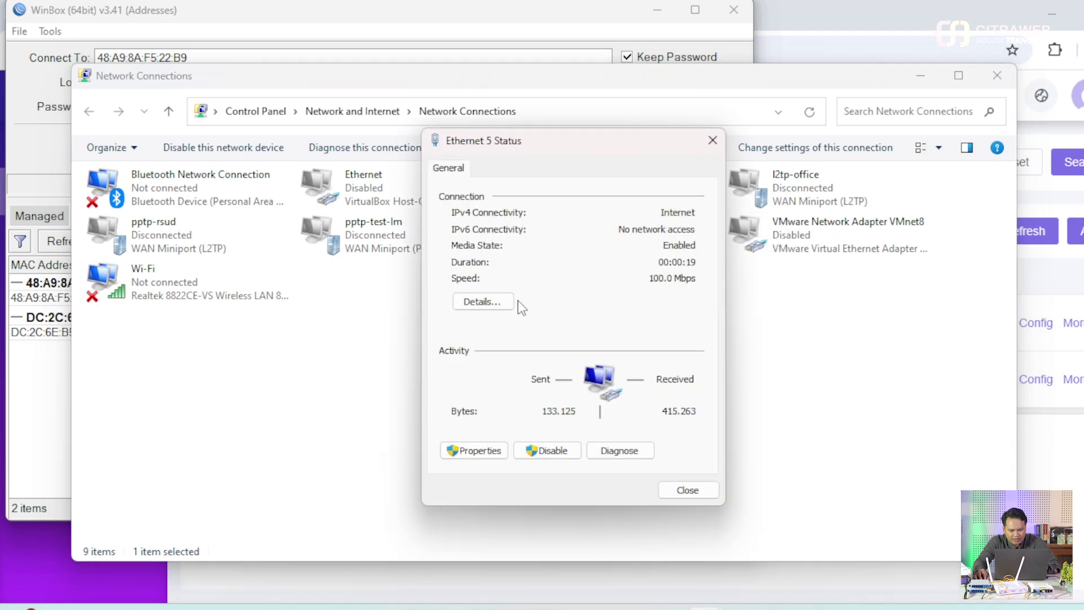
left_click(497, 301)
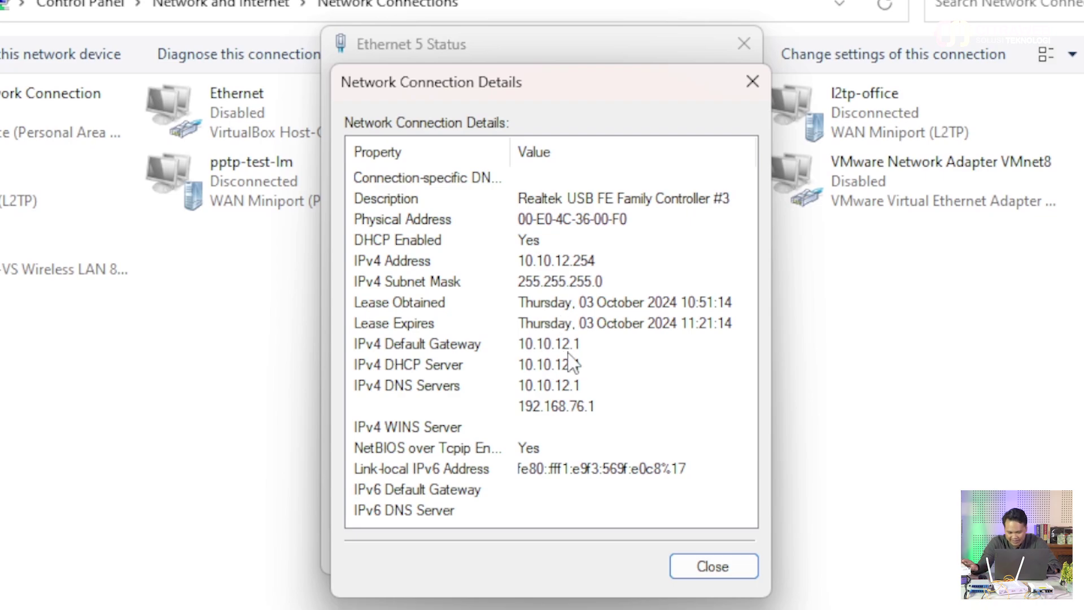
left_click(686, 562)
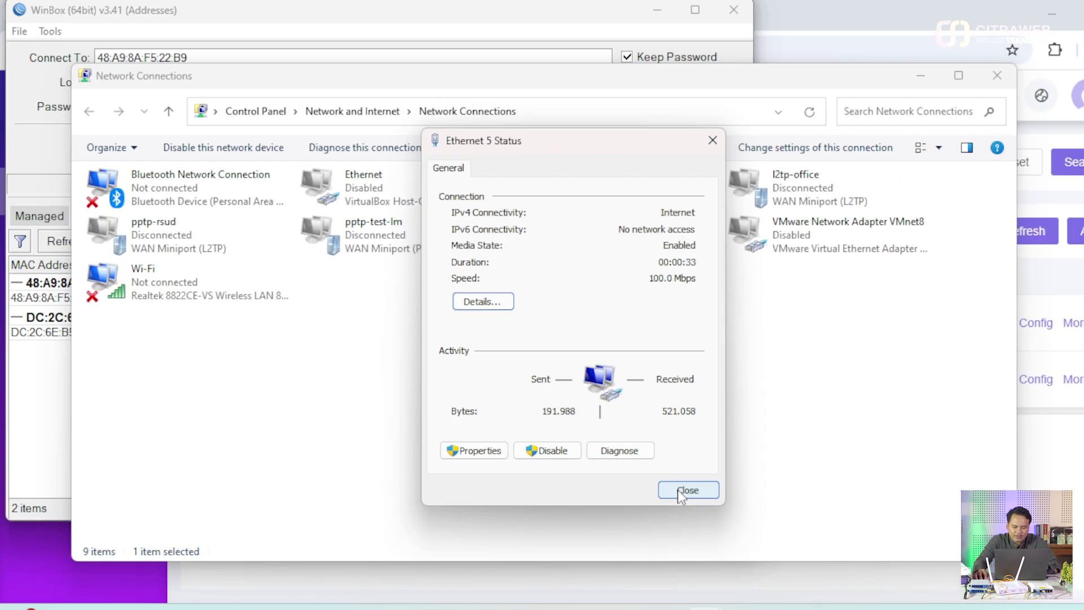
left_click(678, 489)
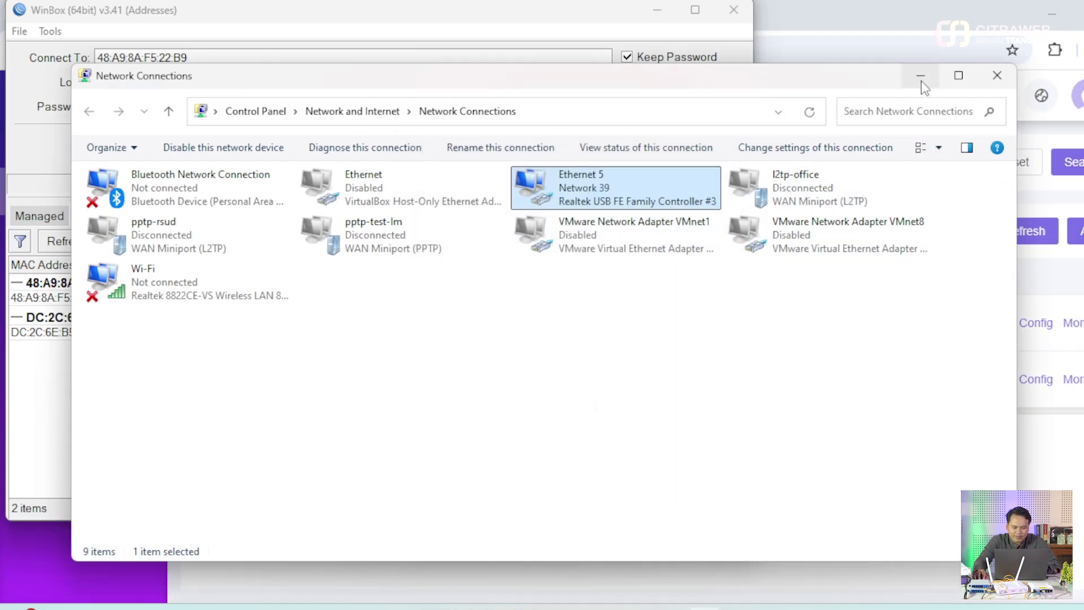
left_click(920, 75)
- Connect to neighbor 48:A9:8A:F5:22:B9, set its identity to ONU-MIKROTIK, and dismiss the password-change prompt
left_click(82, 299)
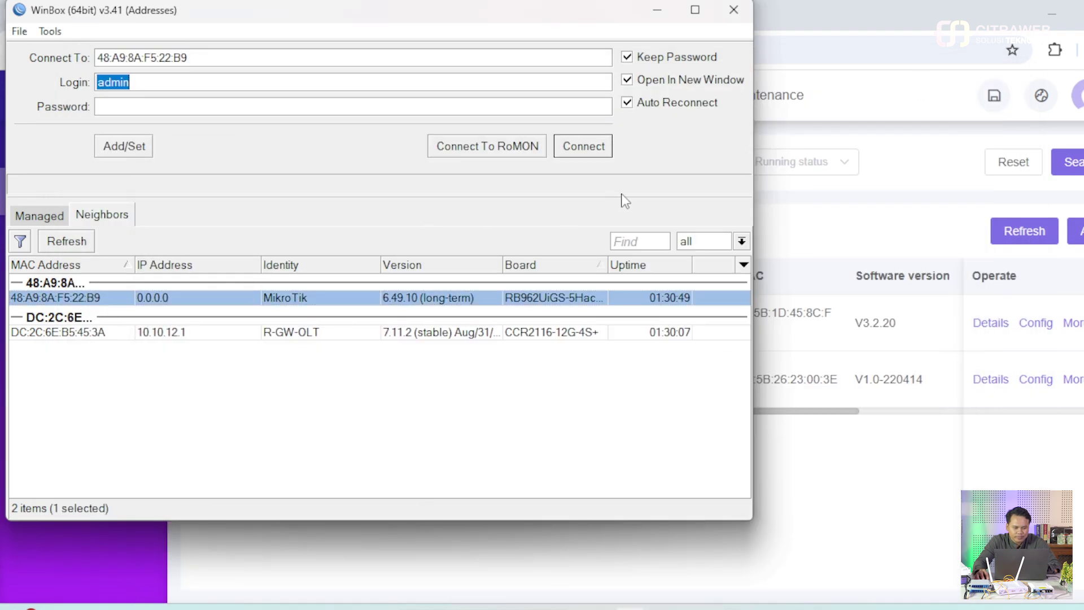
left_click(591, 150)
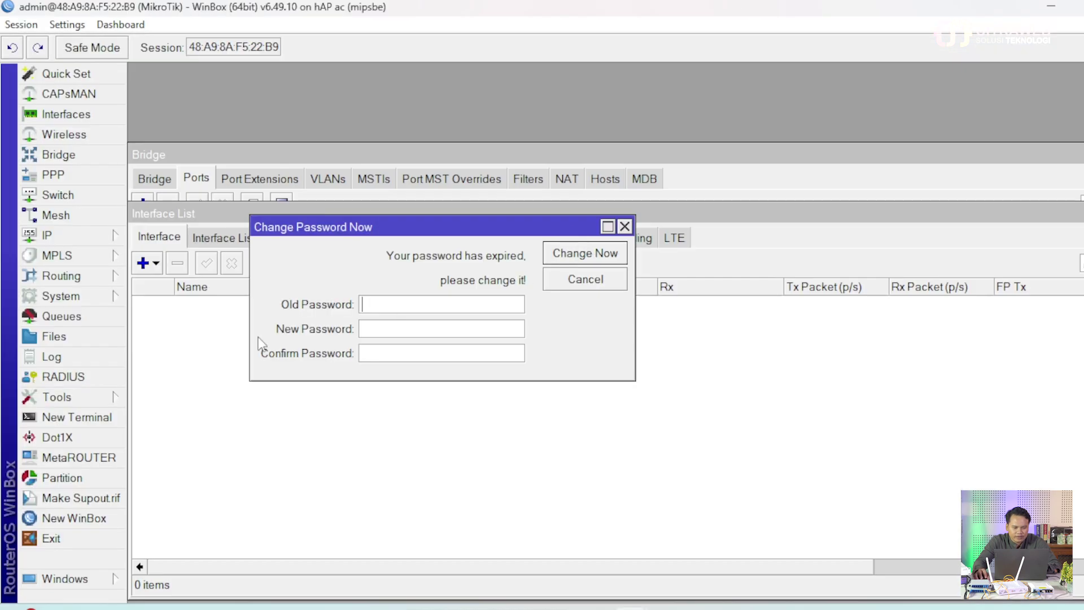
left_click(79, 296)
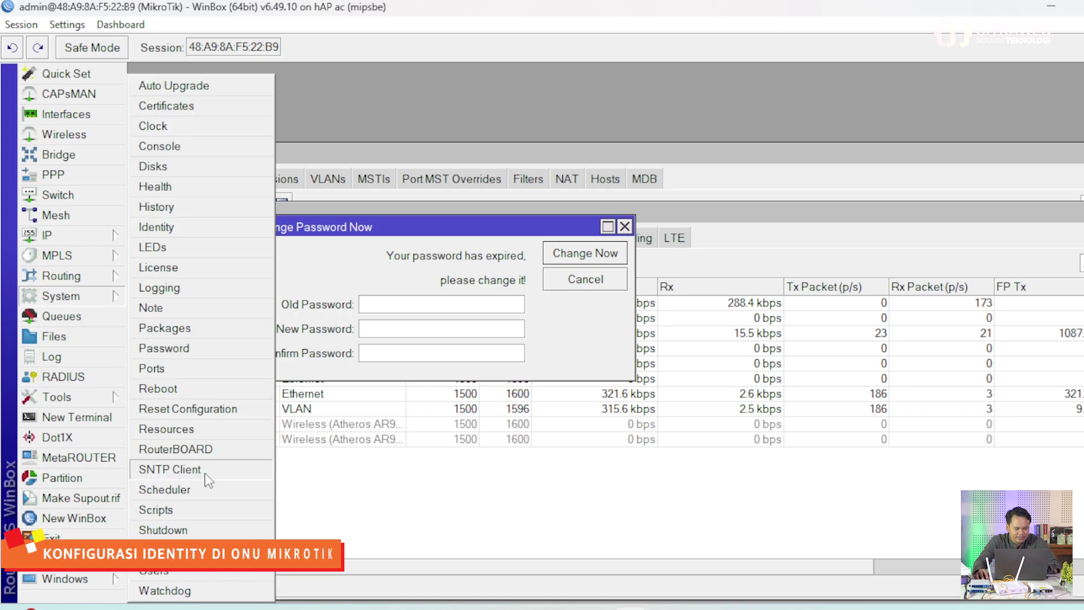
left_click(181, 227)
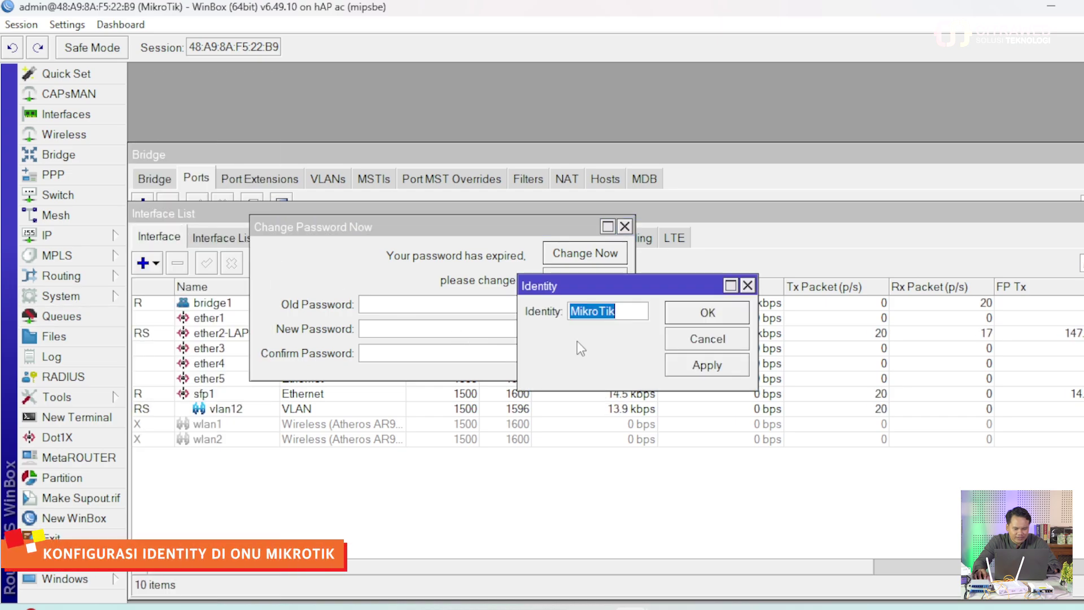
type("ONU")
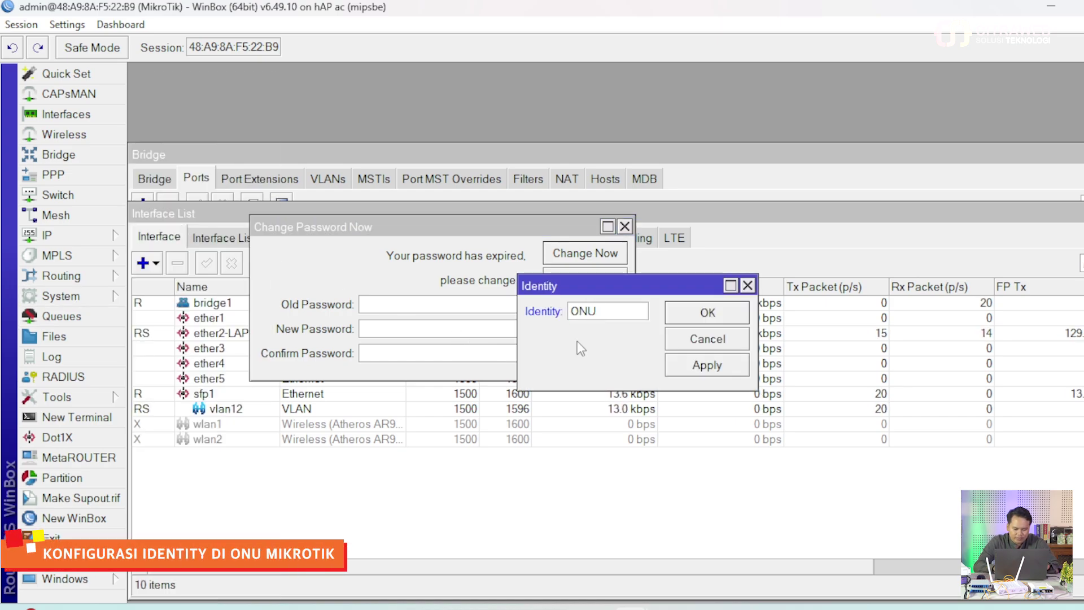
type("-MIKROTIK")
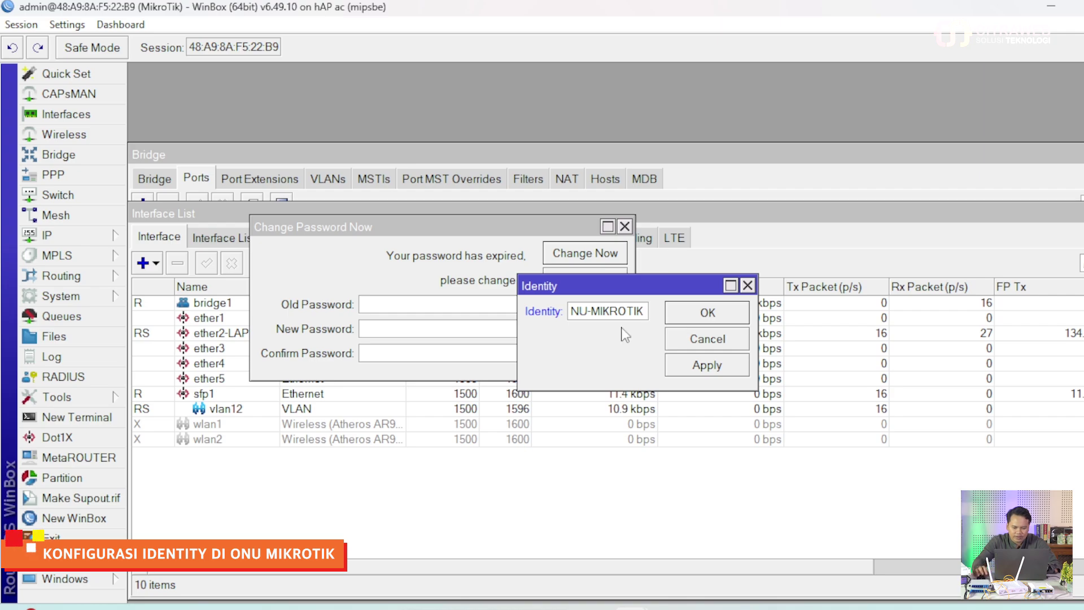
left_click(709, 313)
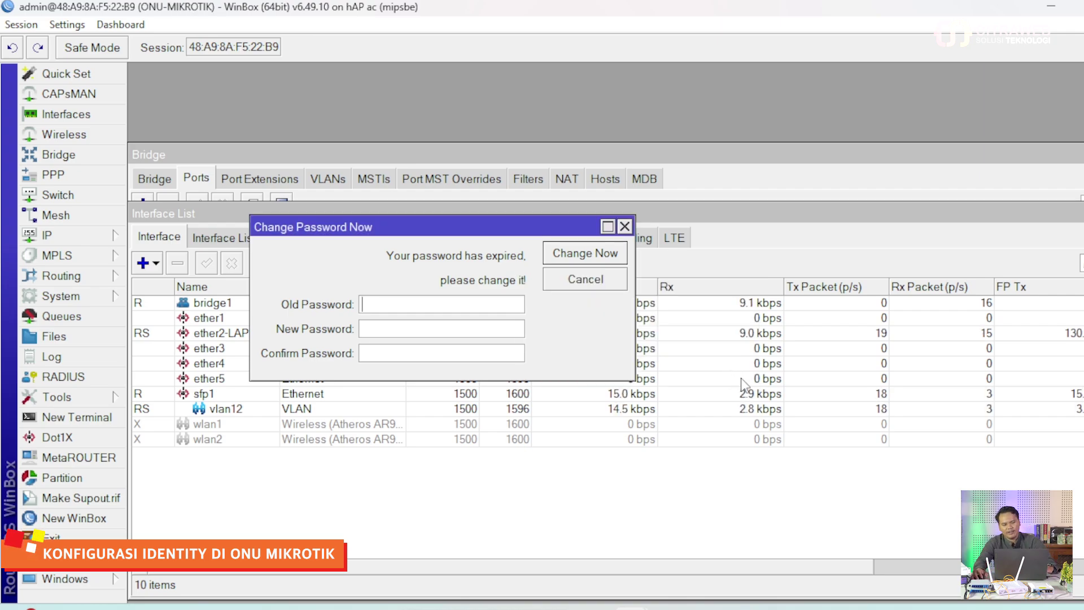
left_click(624, 226)
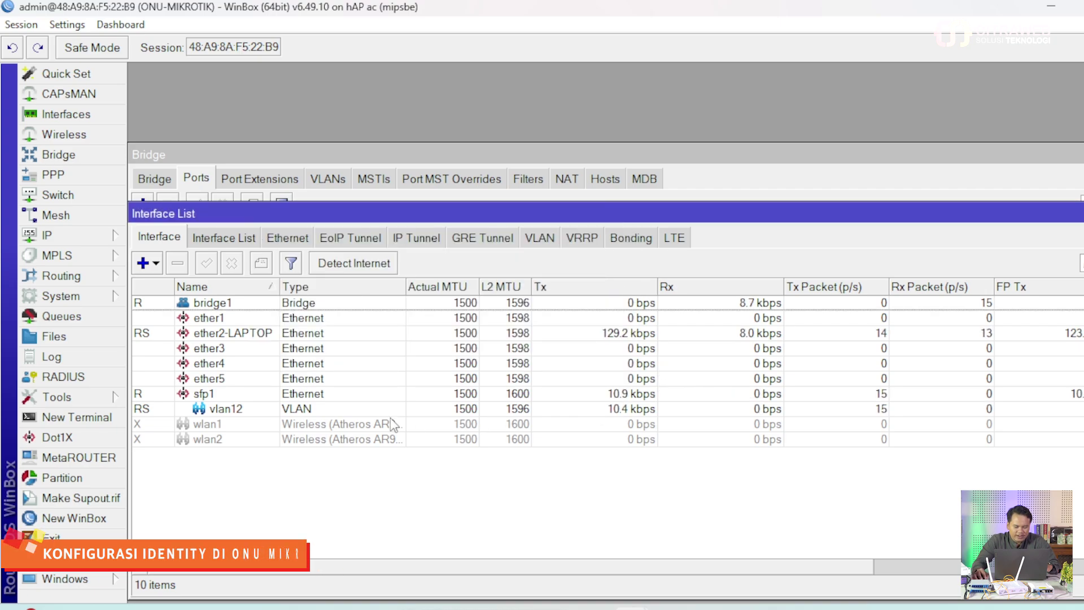